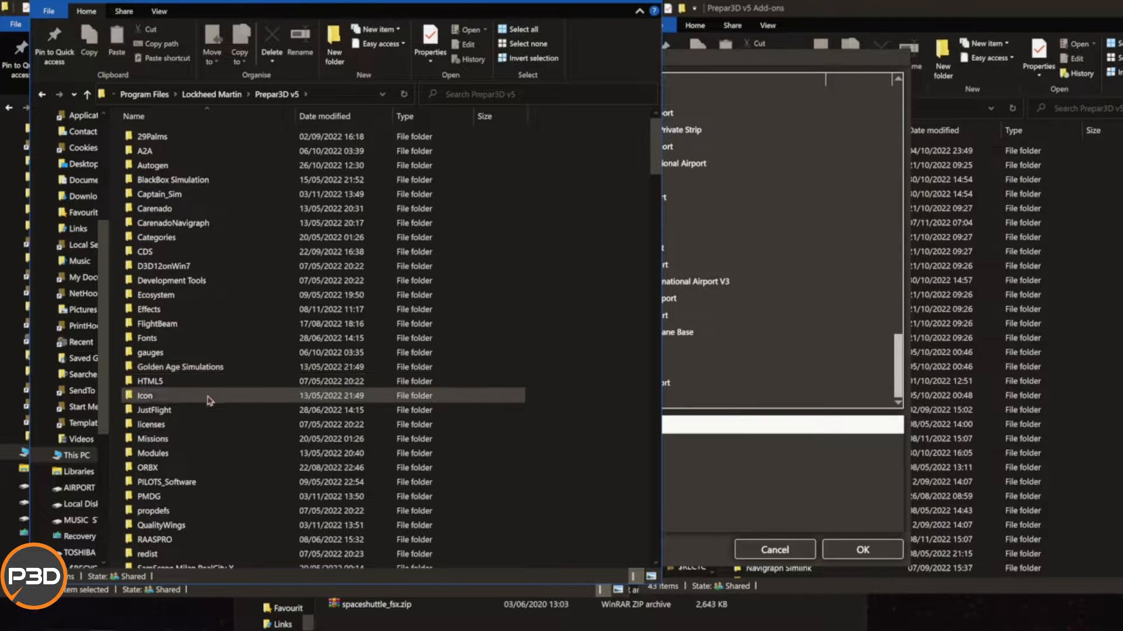
# Inspect the Golden Age Simulations and 29Palms folders inside the Prepar3D v5 installation folder.
pyautogui.doubleClick(197, 368)
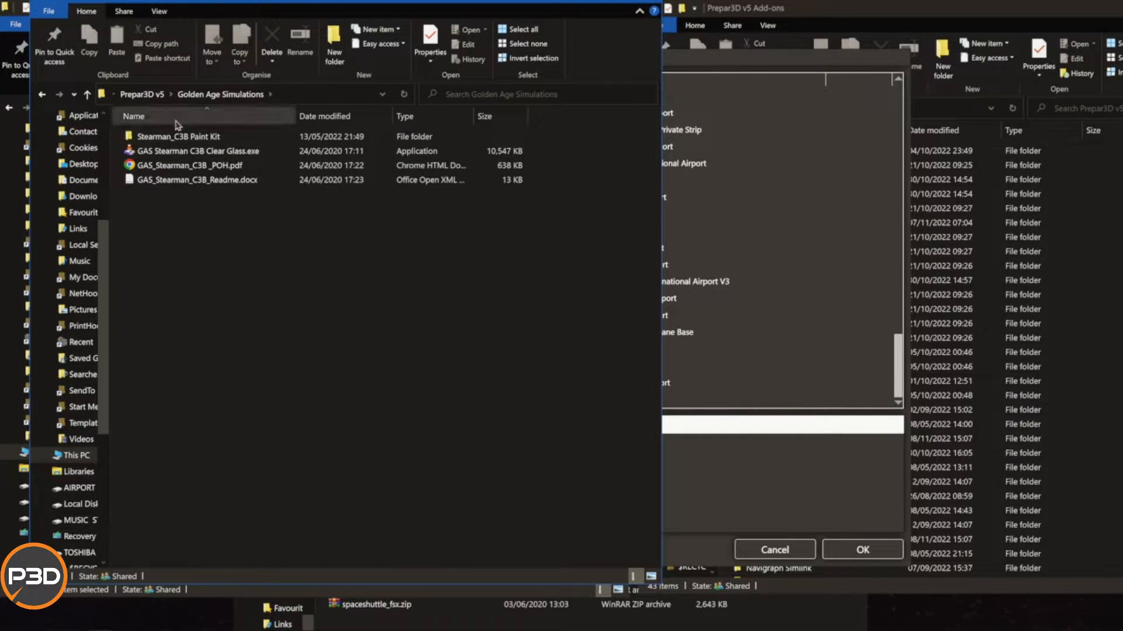
pyautogui.click(147, 95)
pyautogui.doubleClick(154, 137)
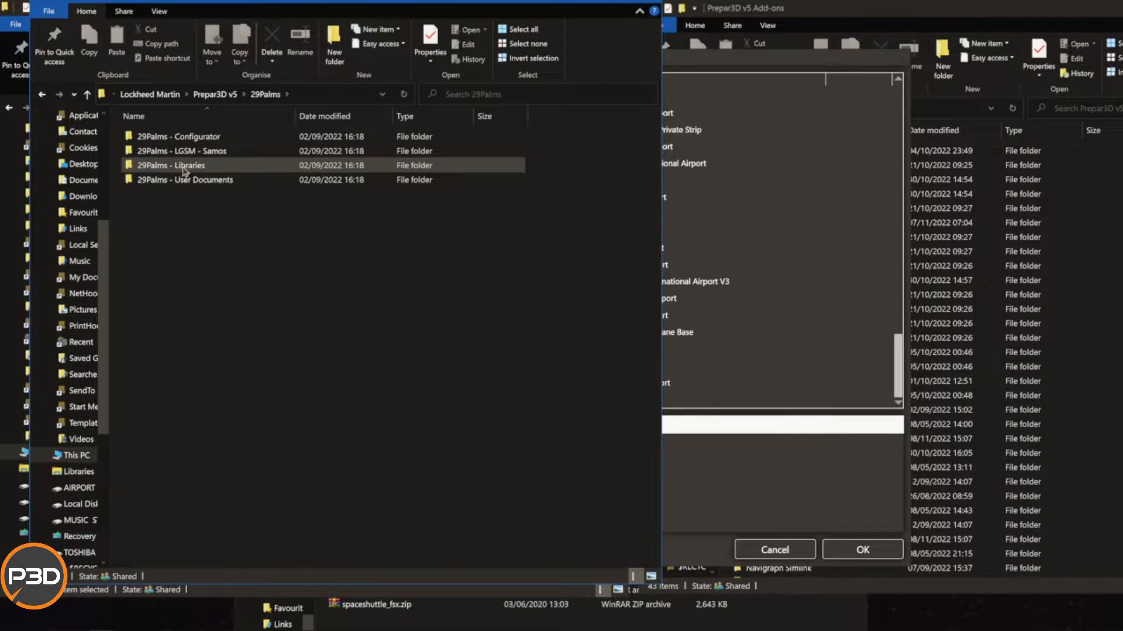
pyautogui.click(215, 94)
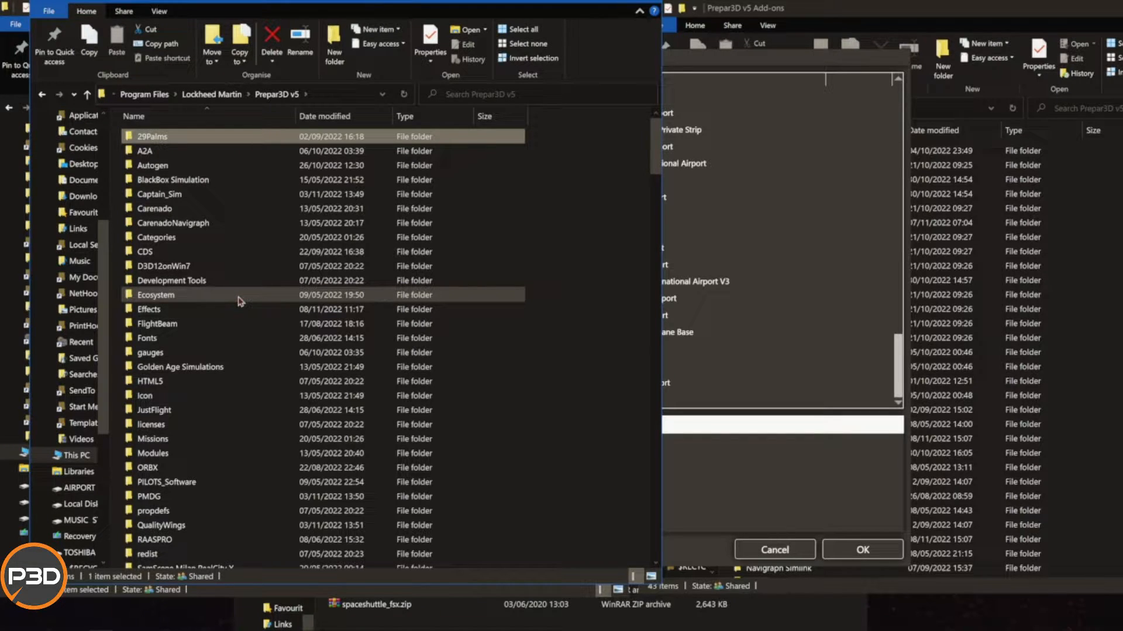
# Inspect the aerosoft subfolder of Ecosystem and return to the Prepar3D v5 installation folder.
pyautogui.moveTo(239, 302)
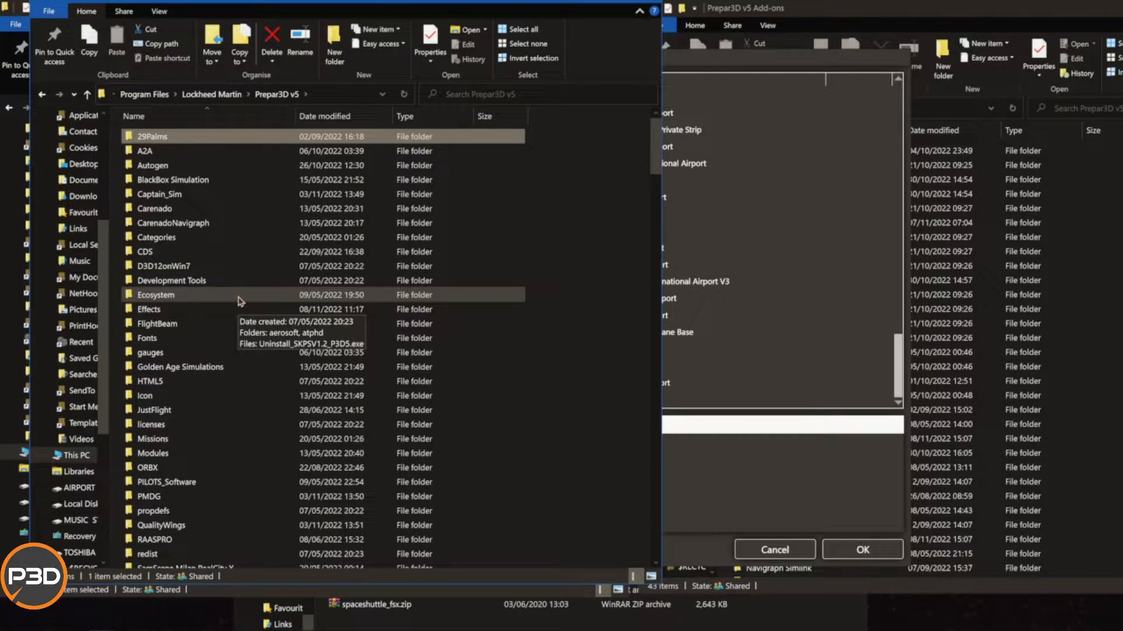
pyautogui.doubleClick(239, 301)
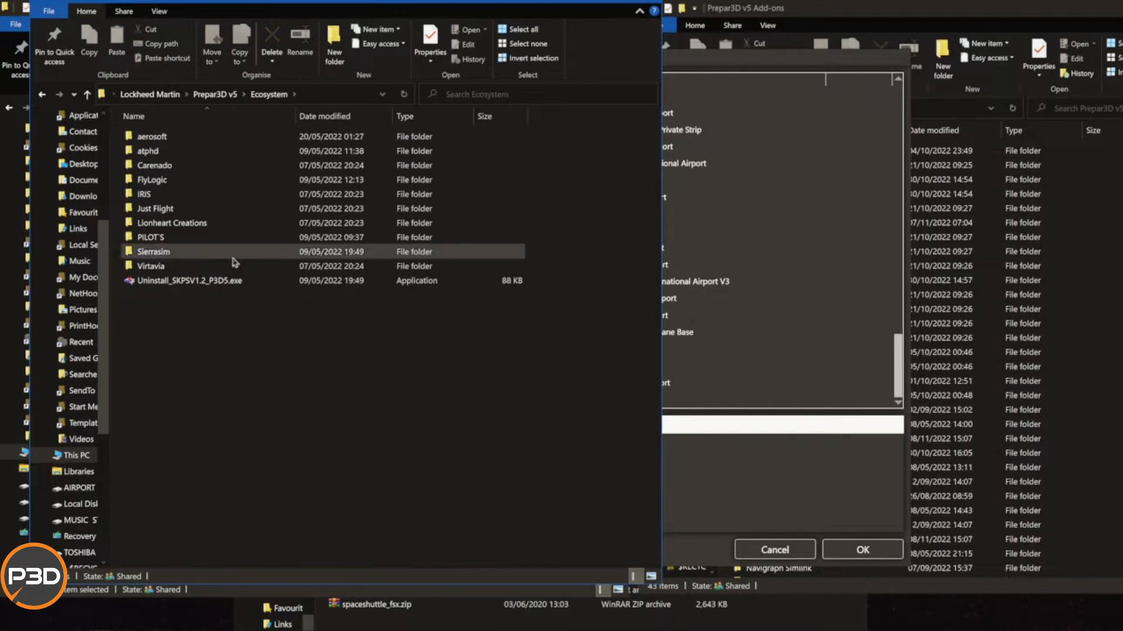
pyautogui.doubleClick(228, 137)
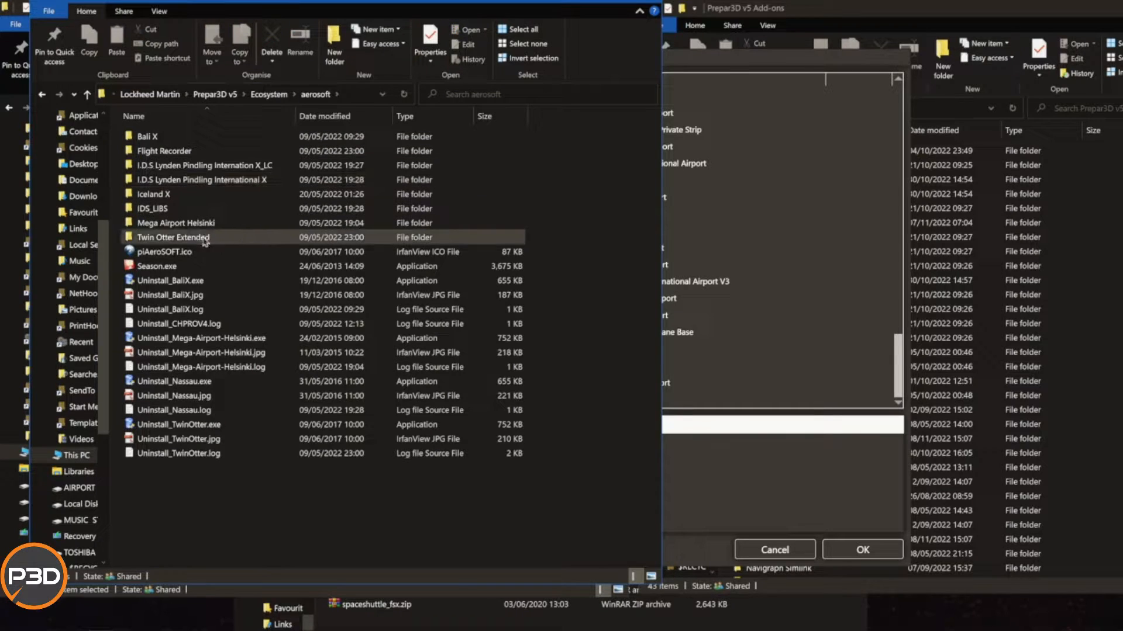
pyautogui.click(219, 99)
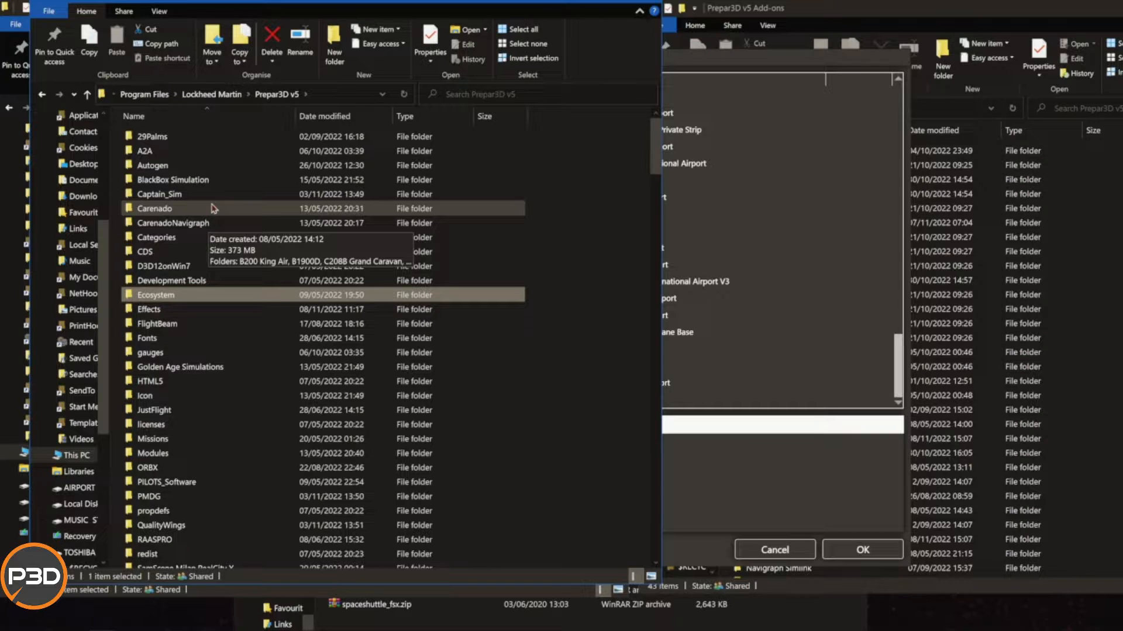
# Check the Prepar3D v5 folder under P3D\Program Files\Lockheed Martin on the ADDONS (D:) drive and return to Lockheed Martin.
pyautogui.click(380, 623)
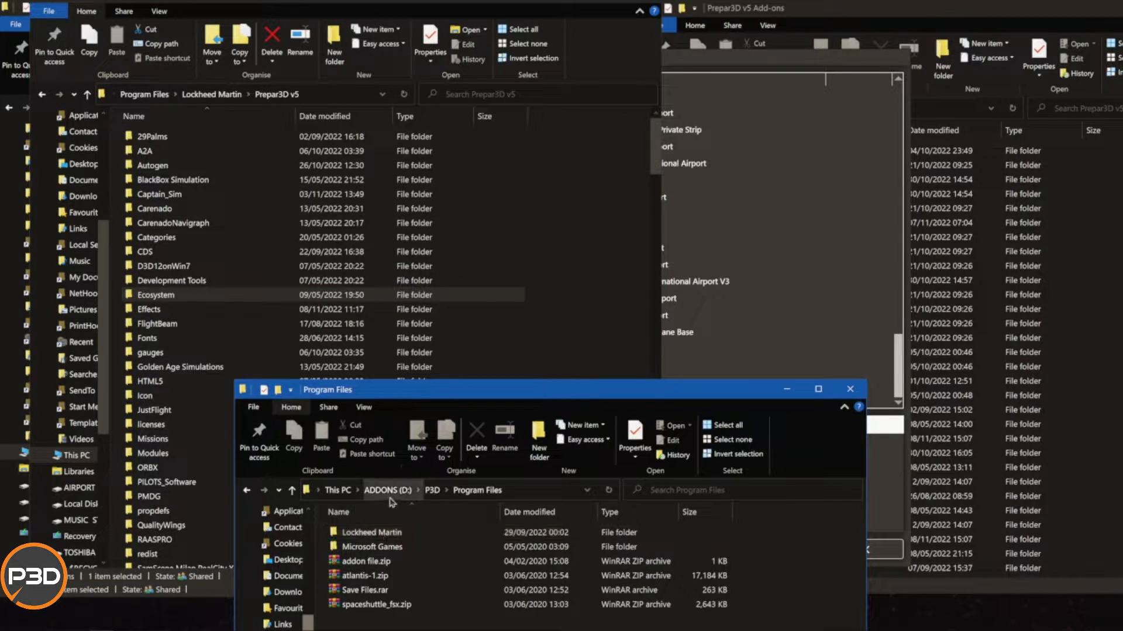
pyautogui.doubleClick(386, 534)
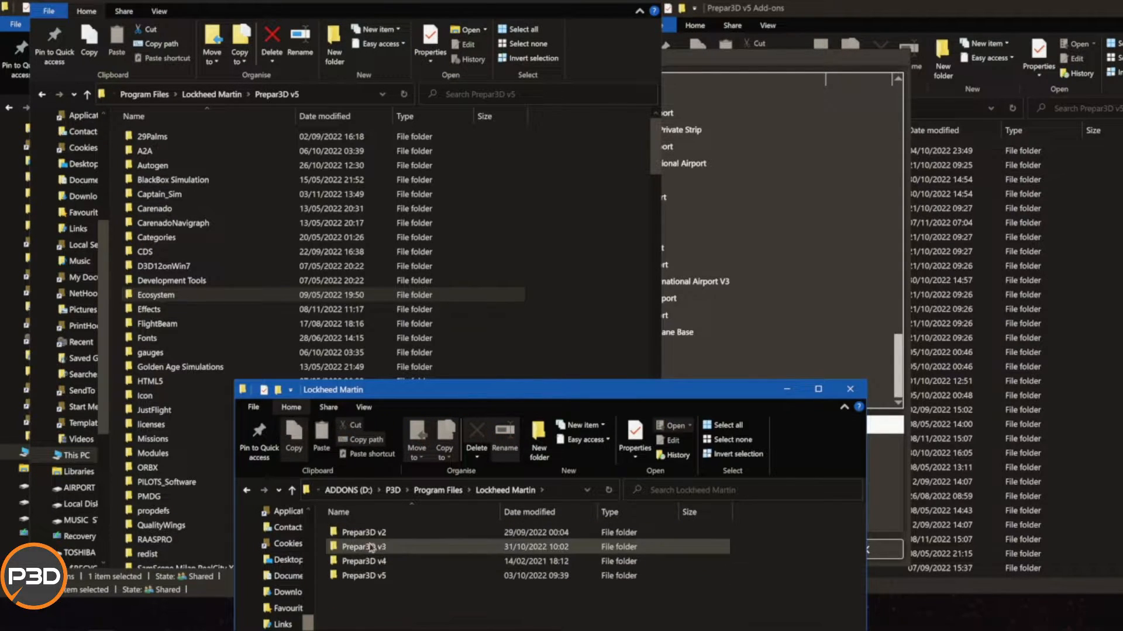
pyautogui.doubleClick(374, 576)
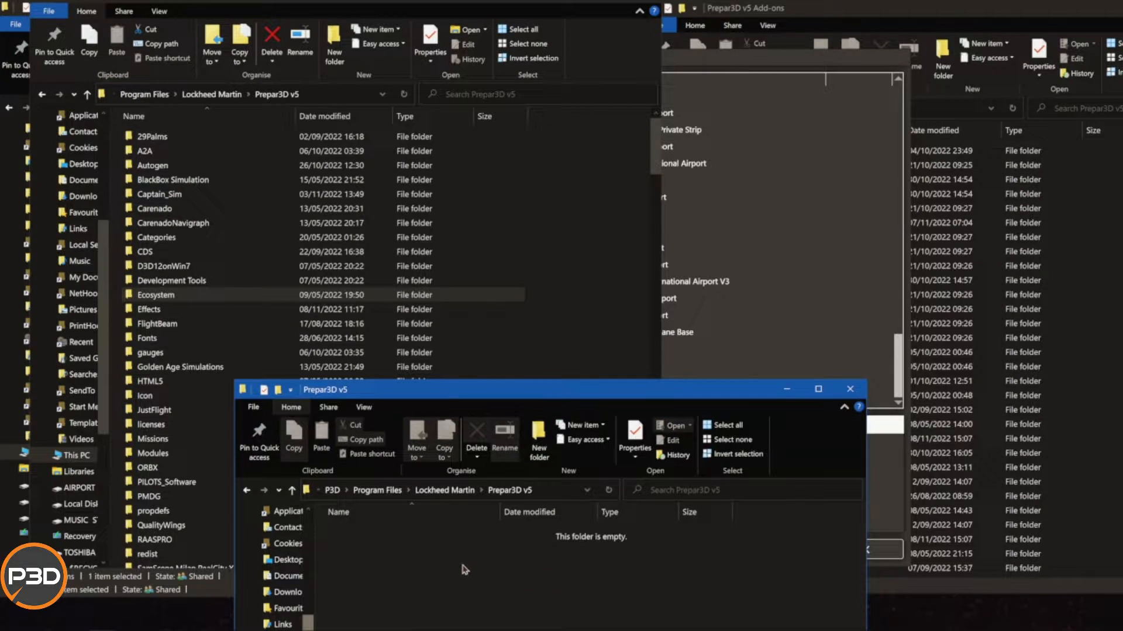
pyautogui.click(448, 491)
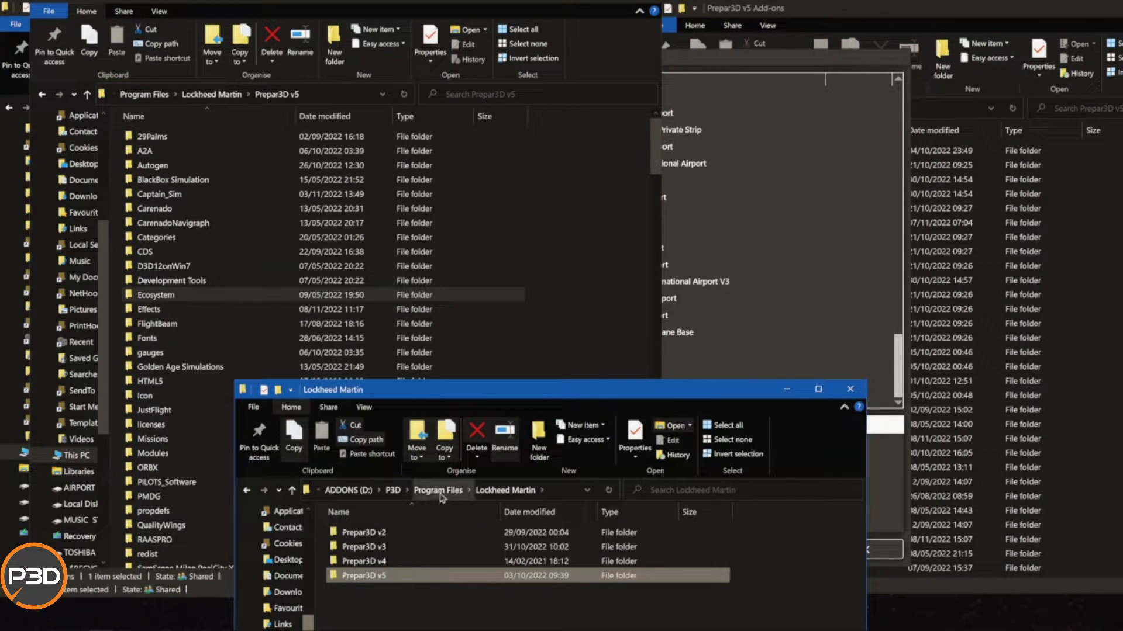
# Look inside the Microsoft Games folder in Program Files and reopen the neighbouring Lockheed Martin folder.
pyautogui.click(438, 491)
pyautogui.doubleClick(385, 547)
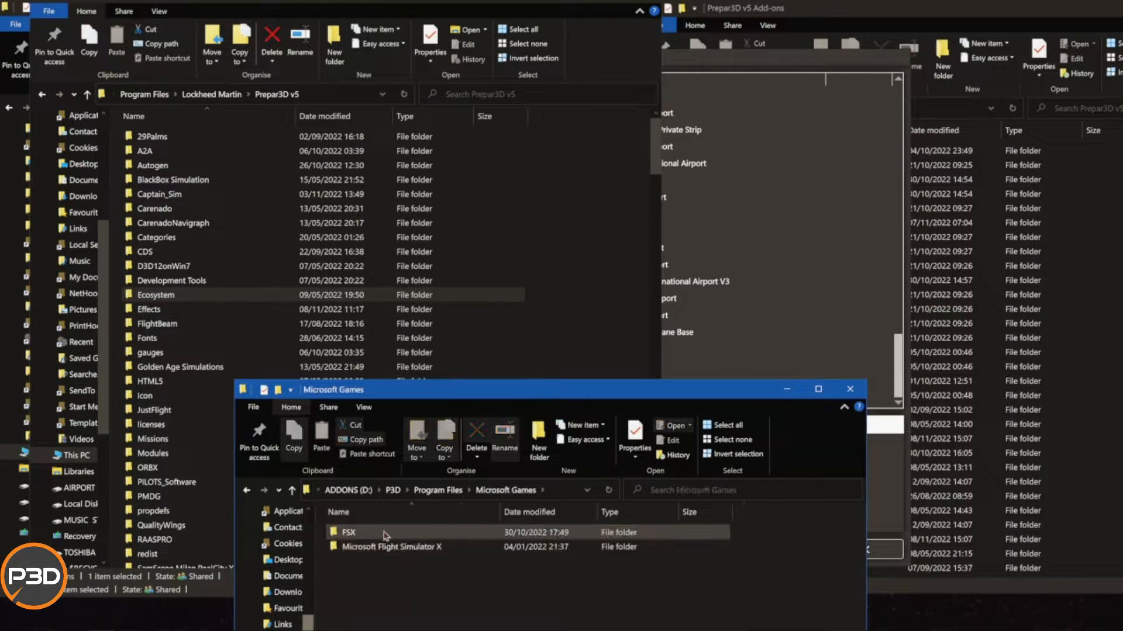
pyautogui.click(440, 491)
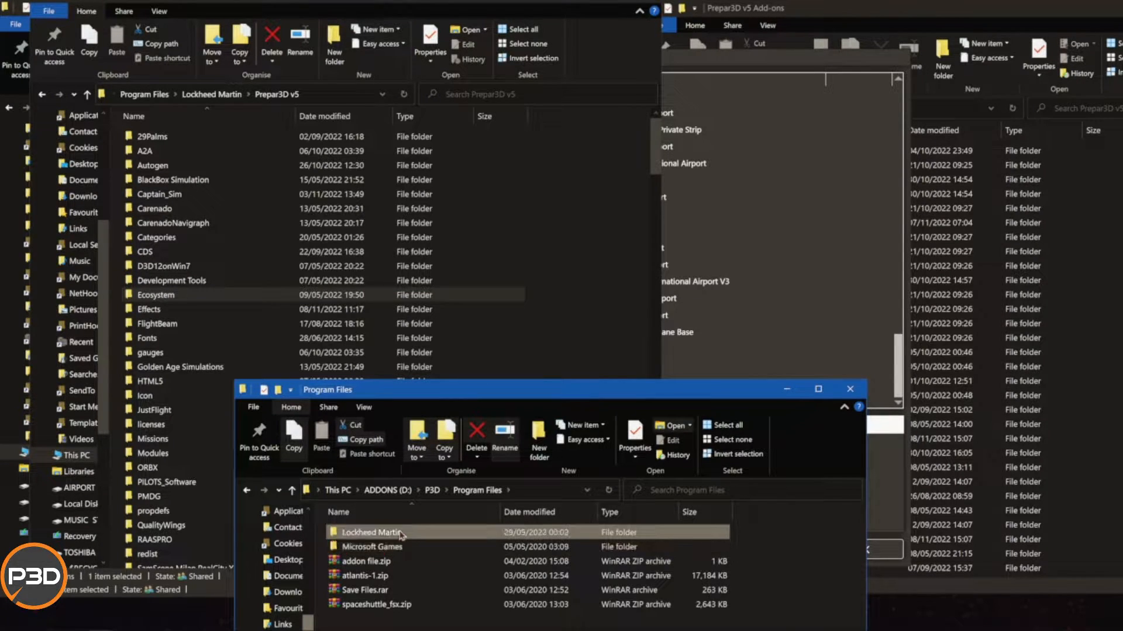
pyautogui.doubleClick(352, 533)
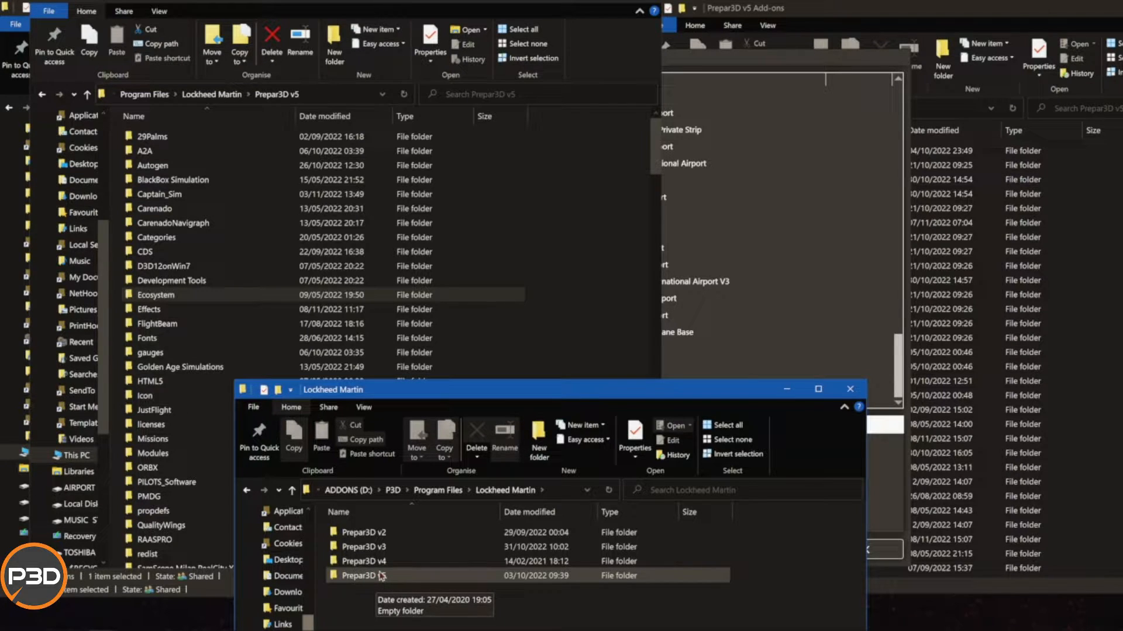
# Clear away the Prepar3D v5 installation window and review the contents of the Prepar3D v5 Add-ons folder in Documents.
pyautogui.click(576, 2)
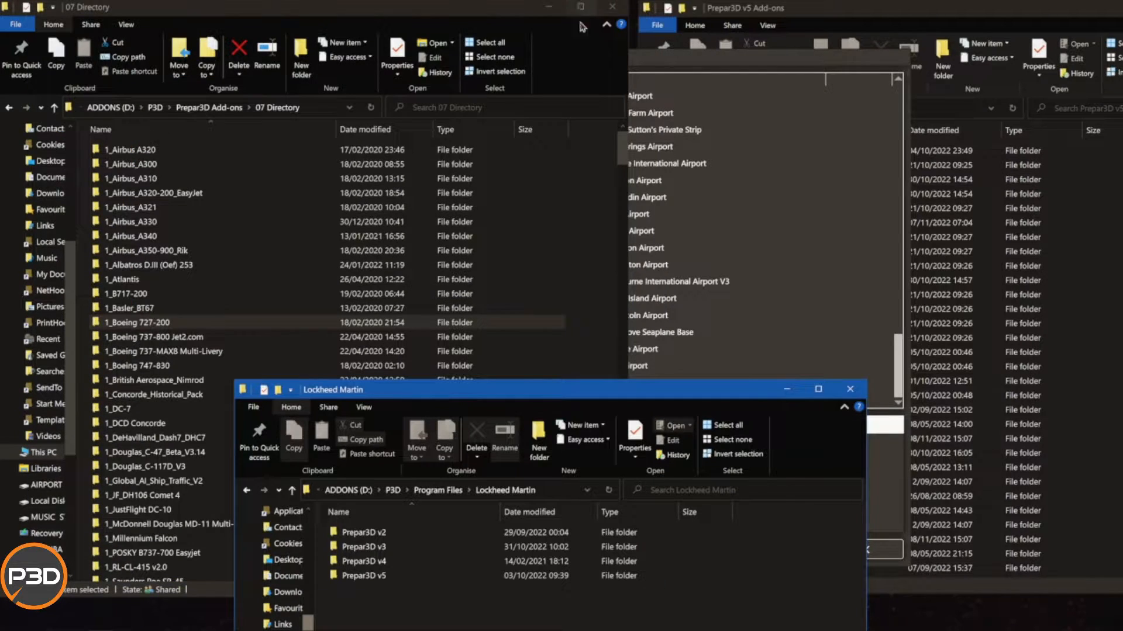
pyautogui.click(1004, 8)
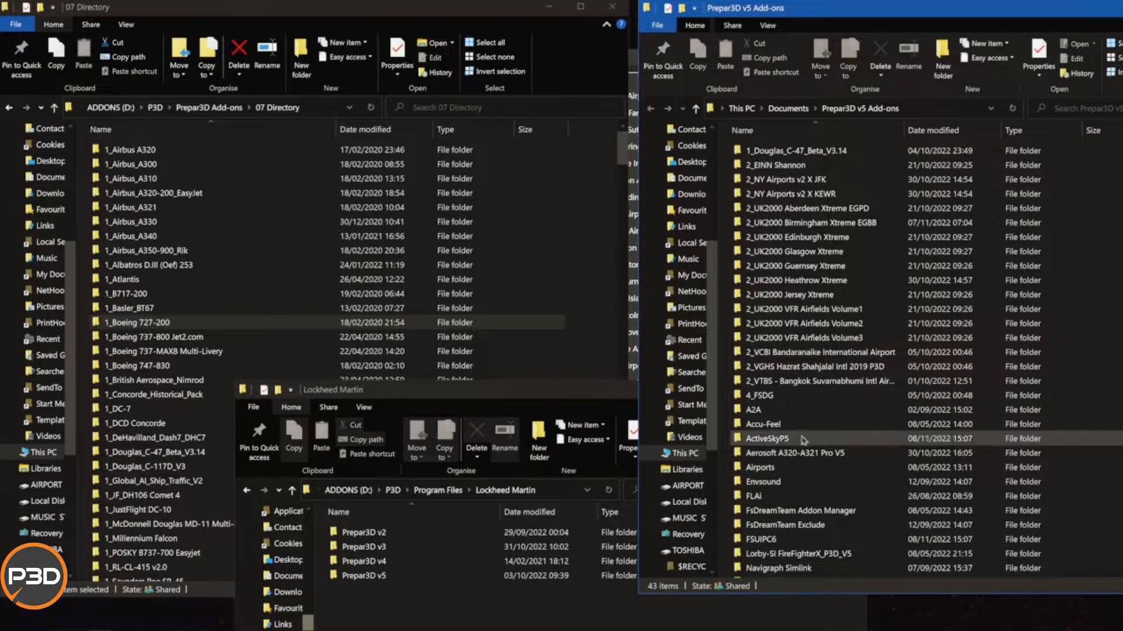
pyautogui.scroll(-2, 830, 496)
pyautogui.scroll(-1, 831, 497)
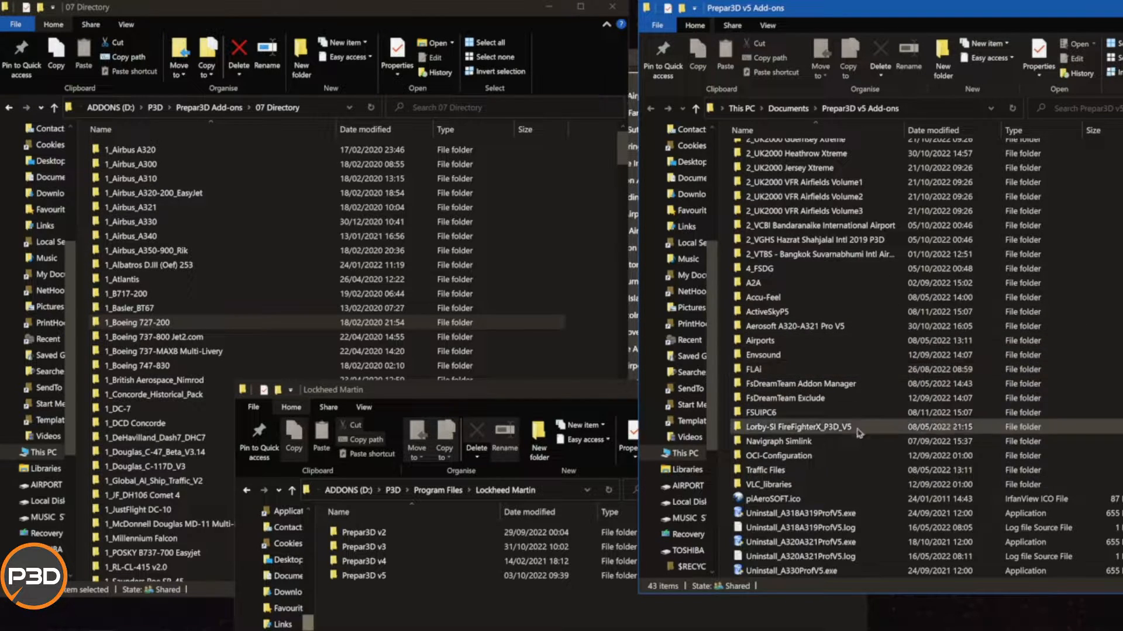
pyautogui.scroll(3, 870, 466)
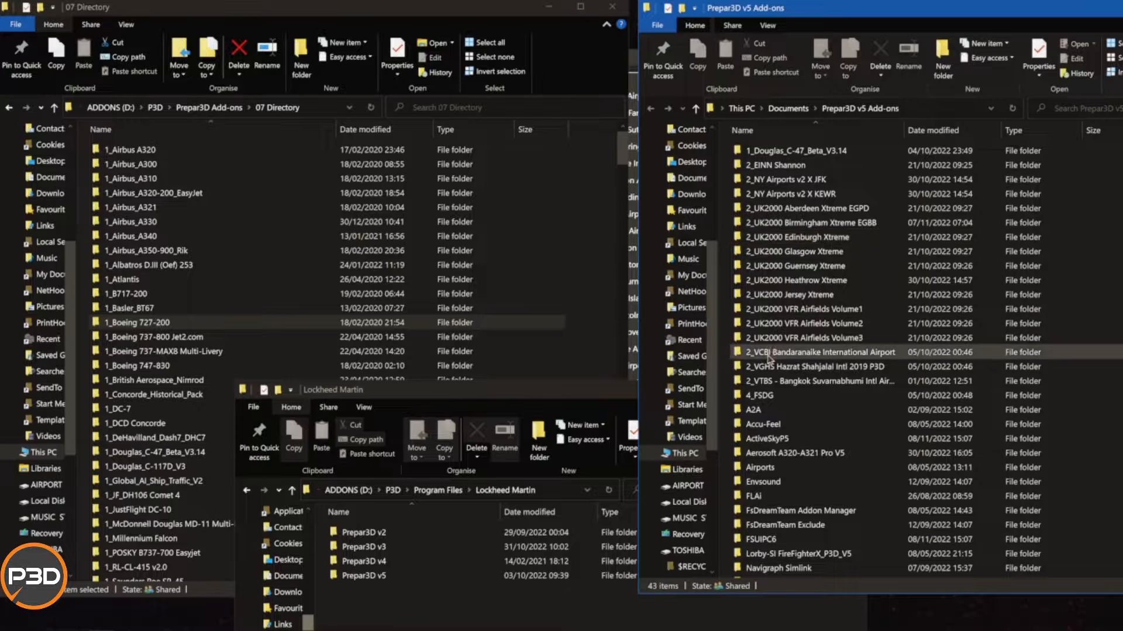
# Look inside the 2_UK2000 Birmingham Xtreme EGBB add-on folder and return to Prepar3D v5 Add-ons.
pyautogui.click(773, 381)
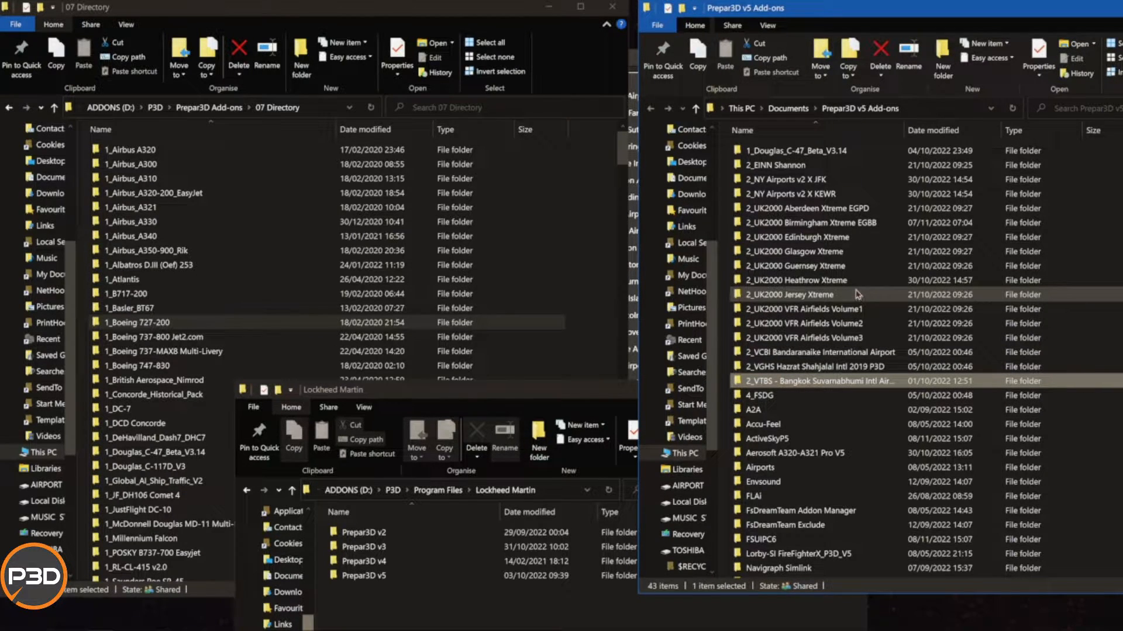
pyautogui.doubleClick(798, 223)
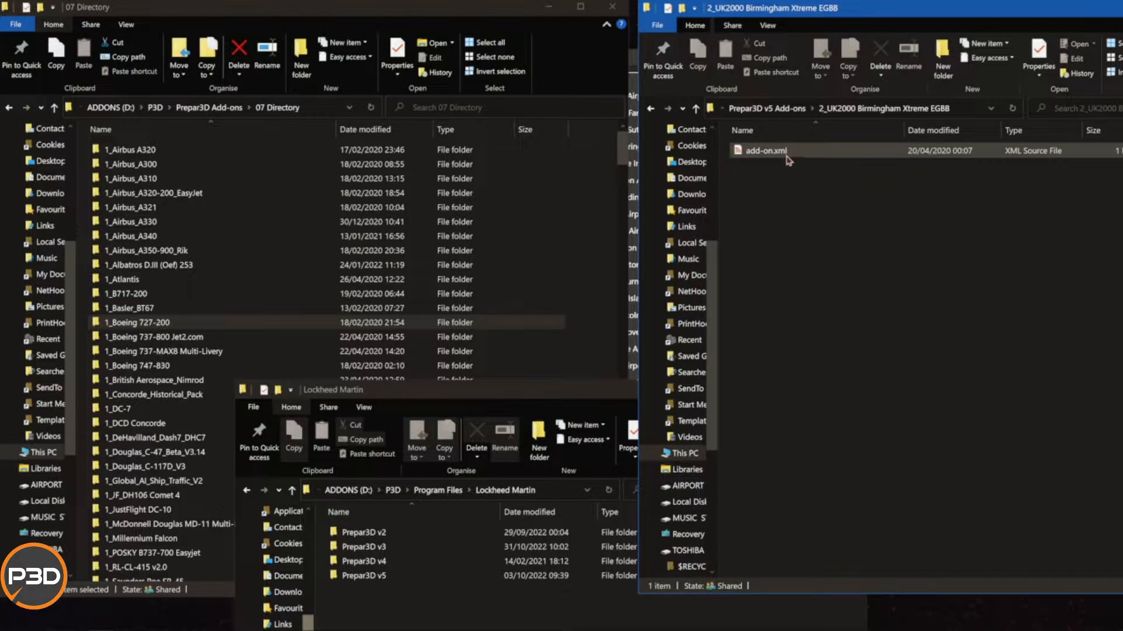
pyautogui.click(763, 111)
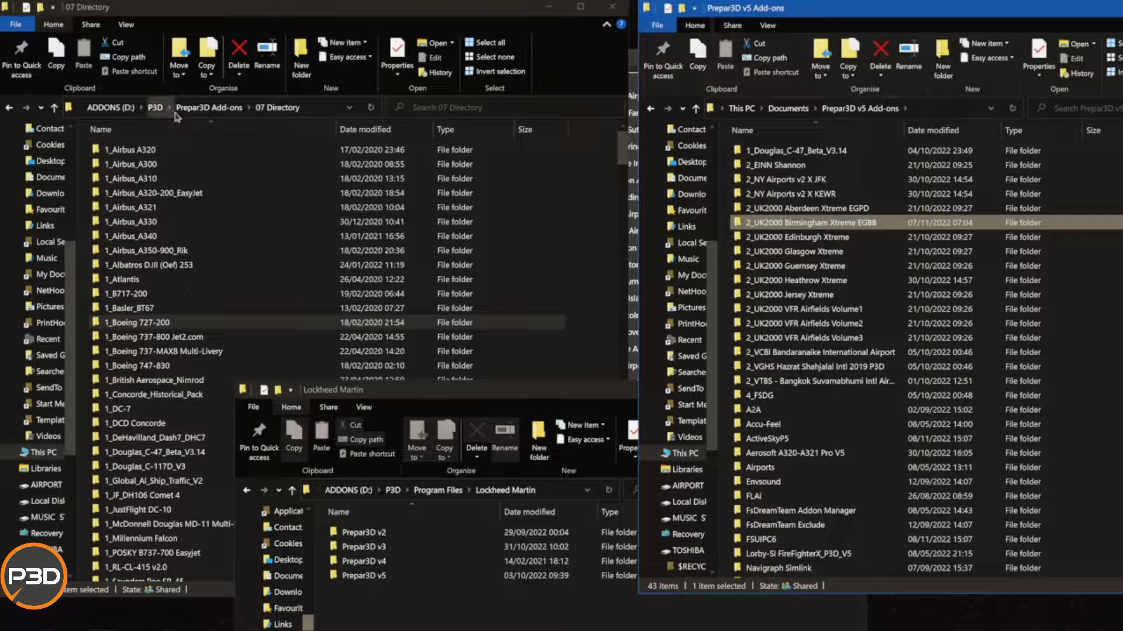
# Browse the 07 Directory folder on the ADDONS (D:) drive and look inside its 1_Saunders Roe SR-45 folder.
pyautogui.click(325, 115)
pyautogui.click(199, 112)
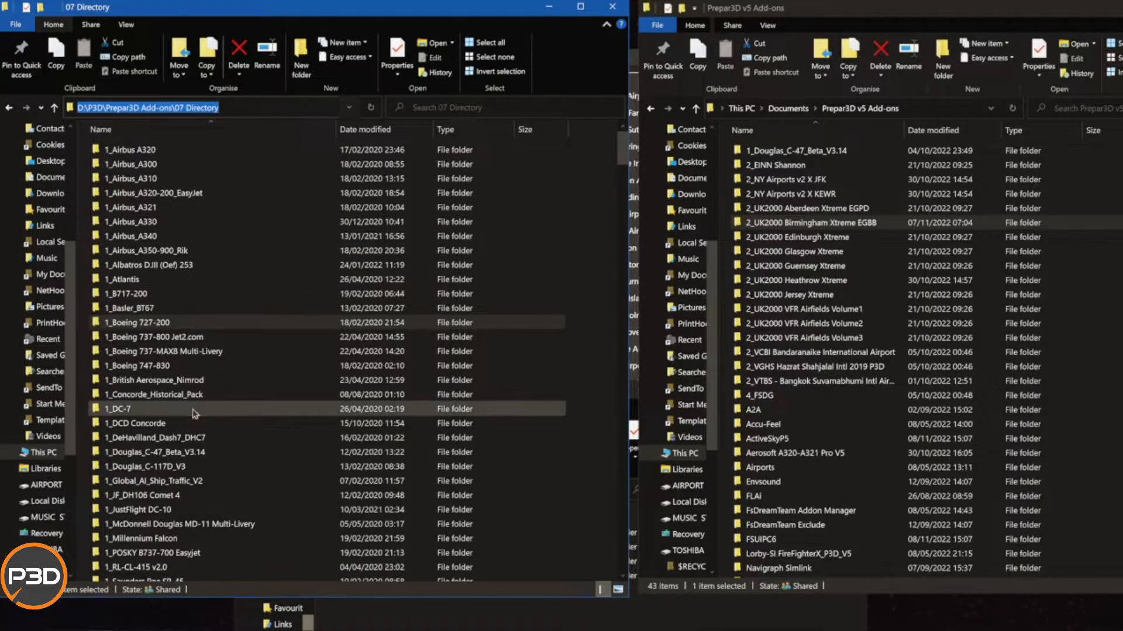
pyautogui.scroll(-4, 193, 460)
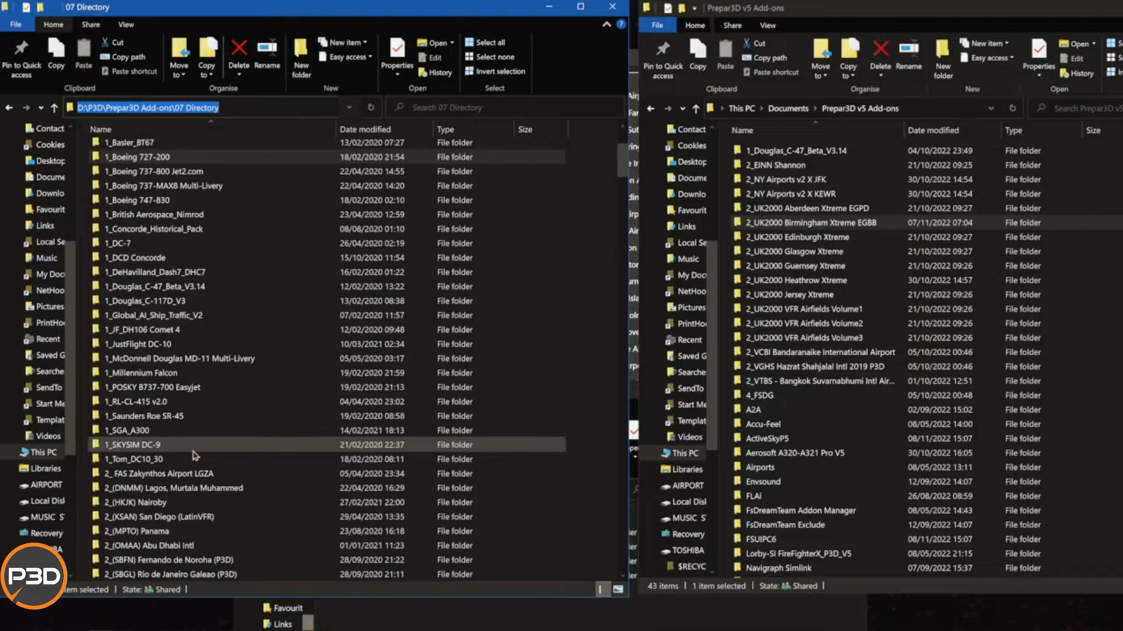
pyautogui.doubleClick(195, 418)
pyautogui.click(190, 109)
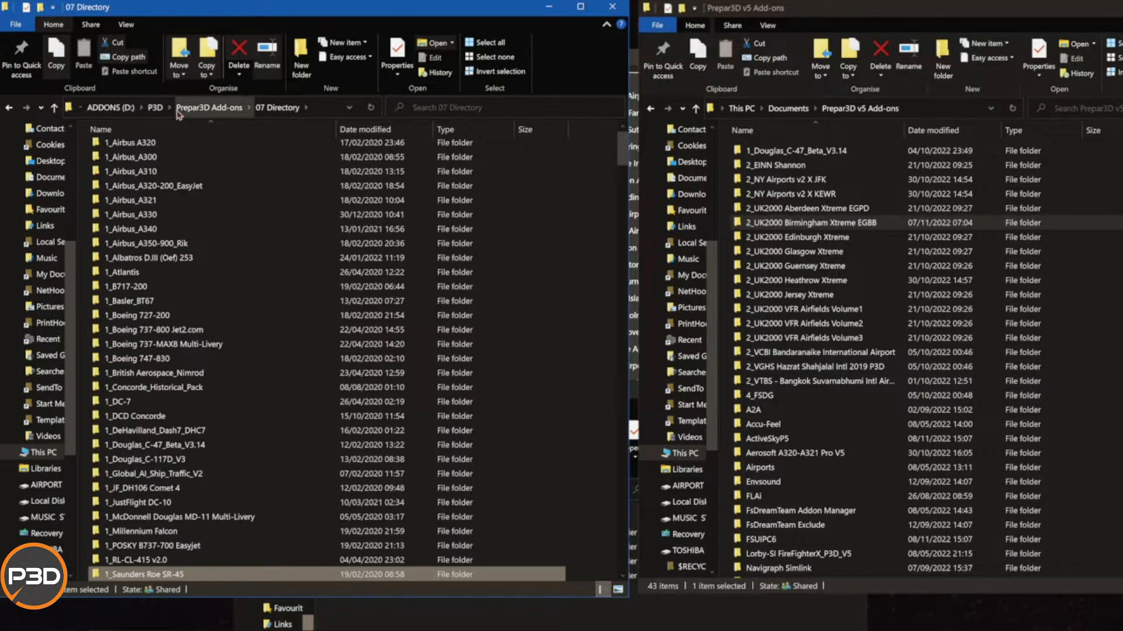
# Go up to the Prepar3D Add-ons folder on the ADDONS (D:) drive and browse the airports in 02_Airports.
pyautogui.click(199, 109)
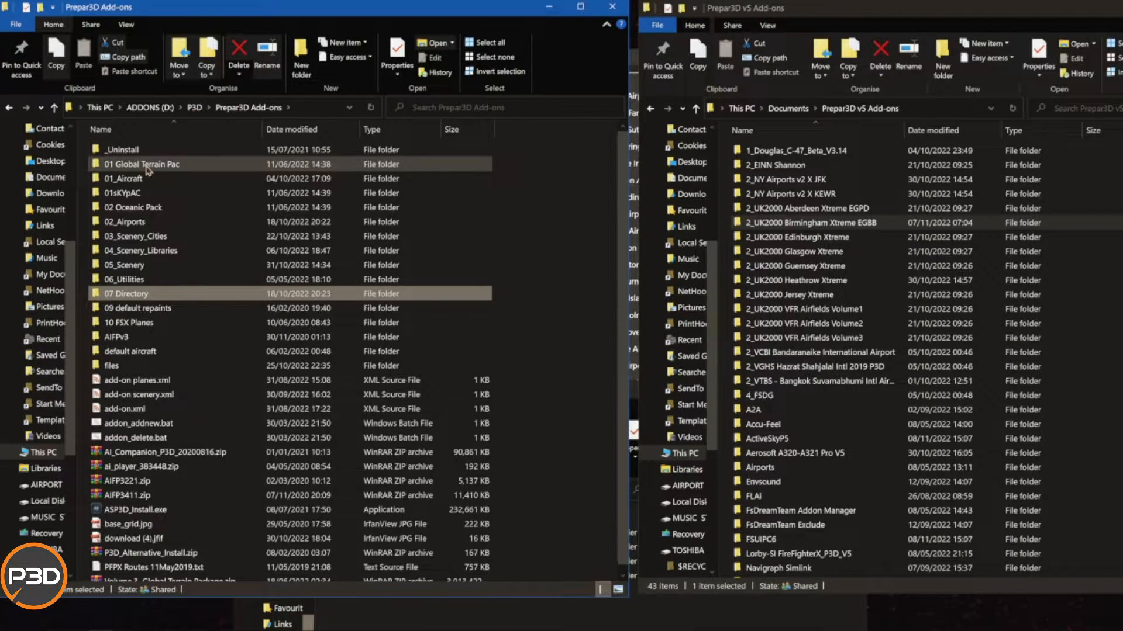
pyautogui.click(135, 222)
pyautogui.click(133, 265)
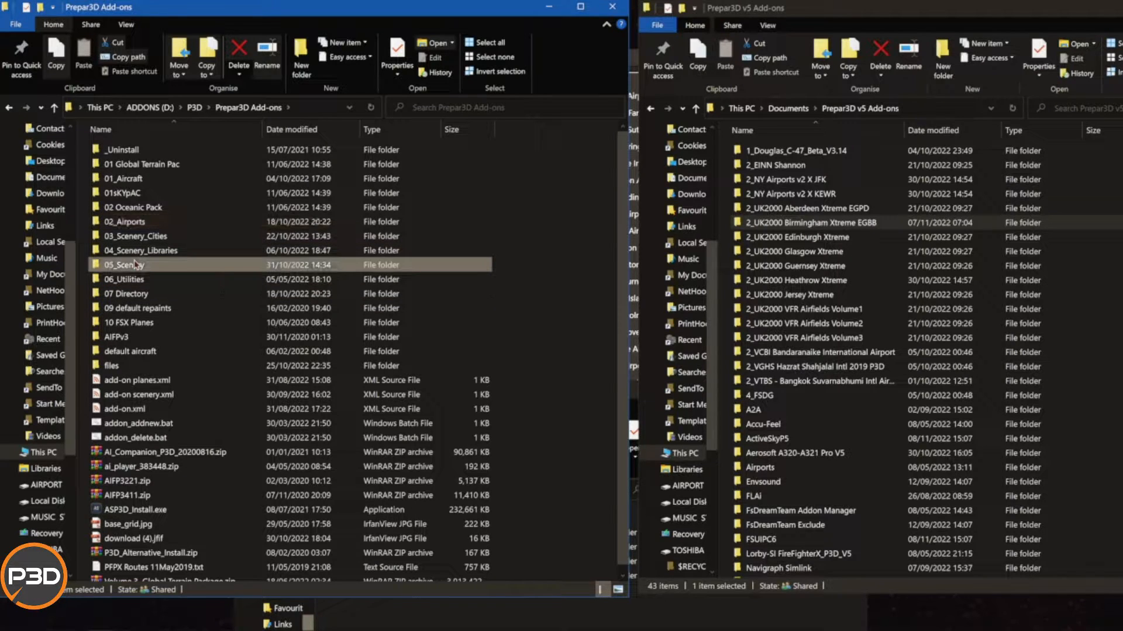
pyautogui.doubleClick(157, 222)
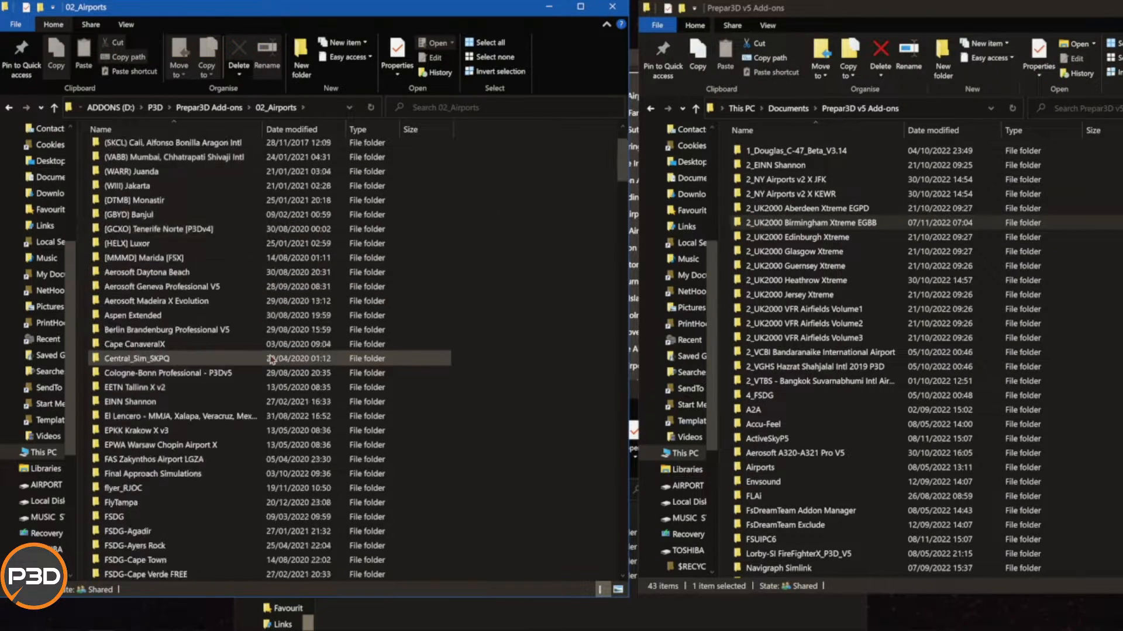
pyautogui.scroll(-20, 270, 359)
pyautogui.scroll(-5, 271, 359)
pyautogui.click(211, 107)
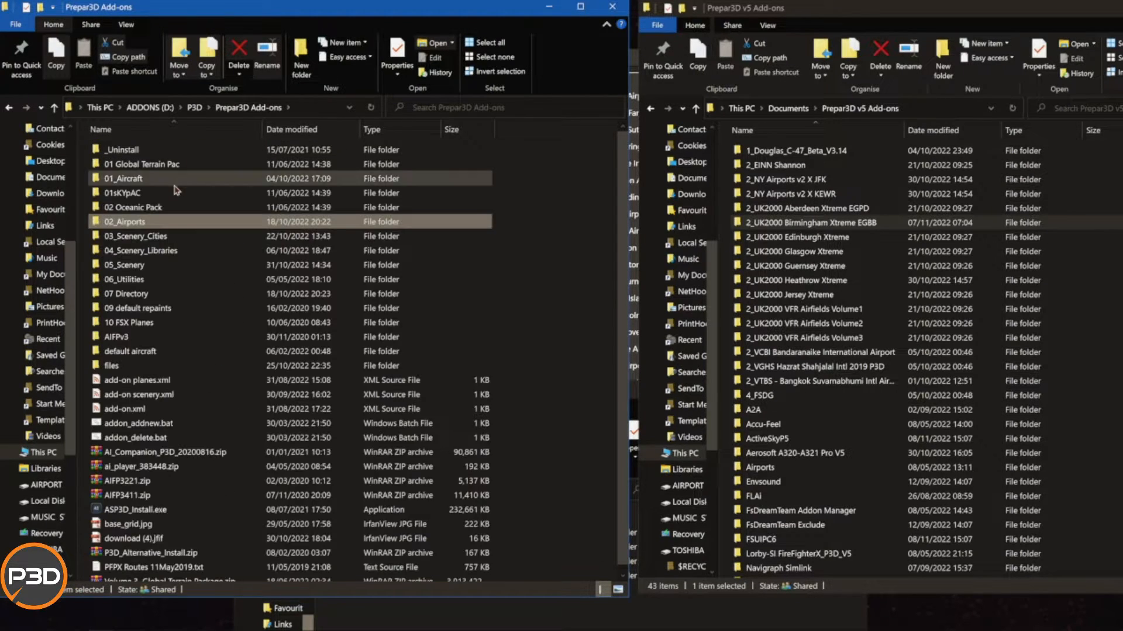
# Highlight the 03_Scenery_Cities and 05_Scenery category folders and reopen 02_Airports.
pyautogui.click(153, 236)
pyautogui.click(156, 269)
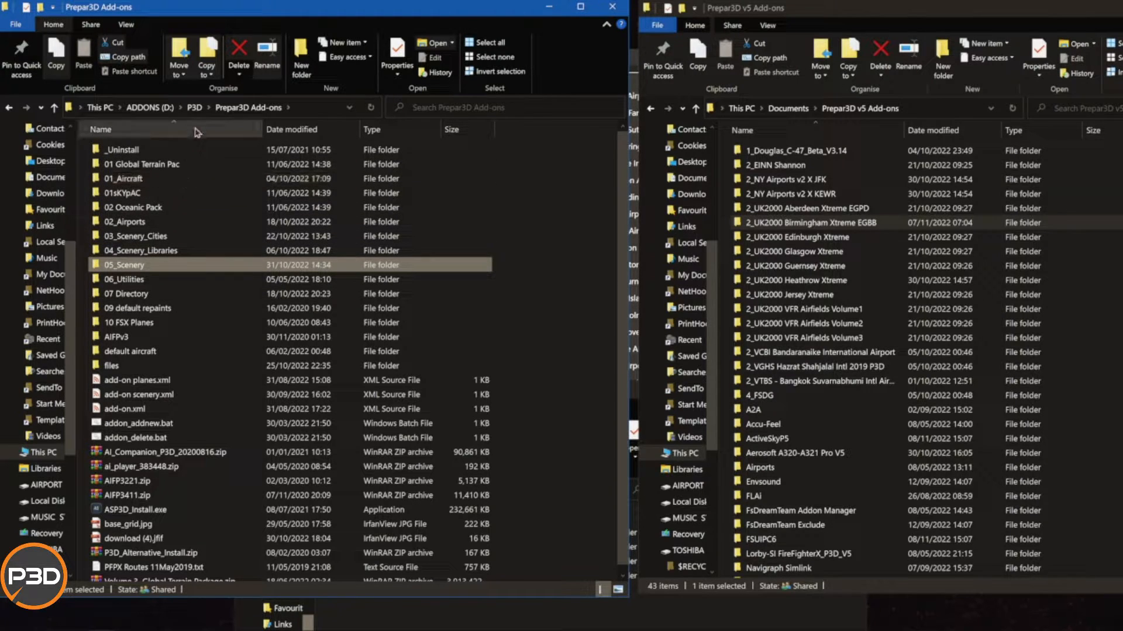
pyautogui.click(169, 225)
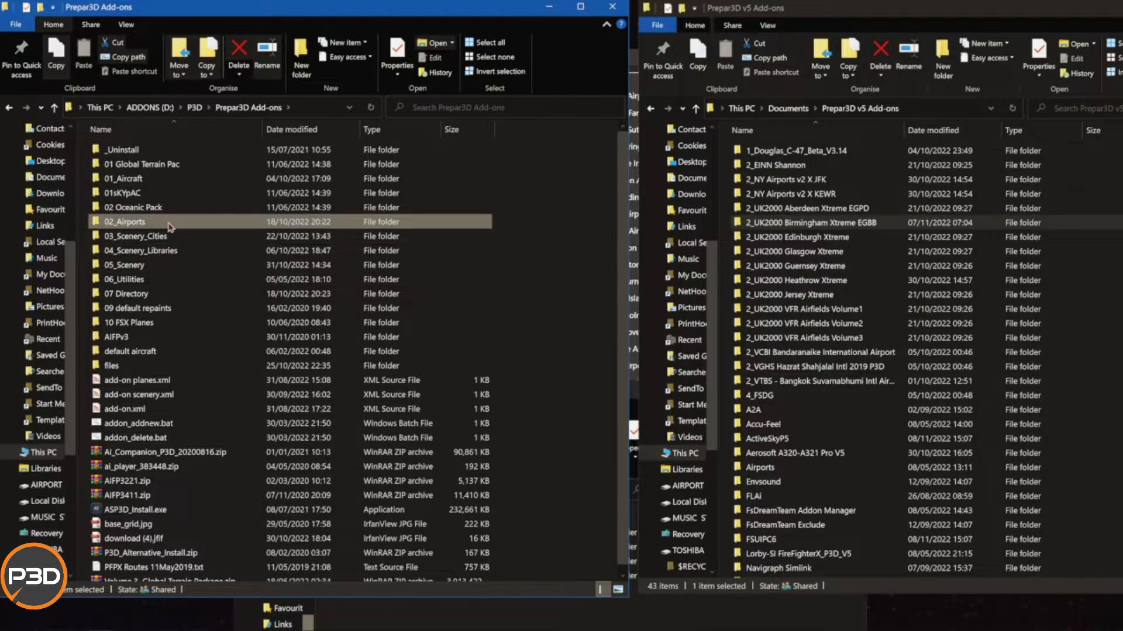
pyautogui.doubleClick(170, 225)
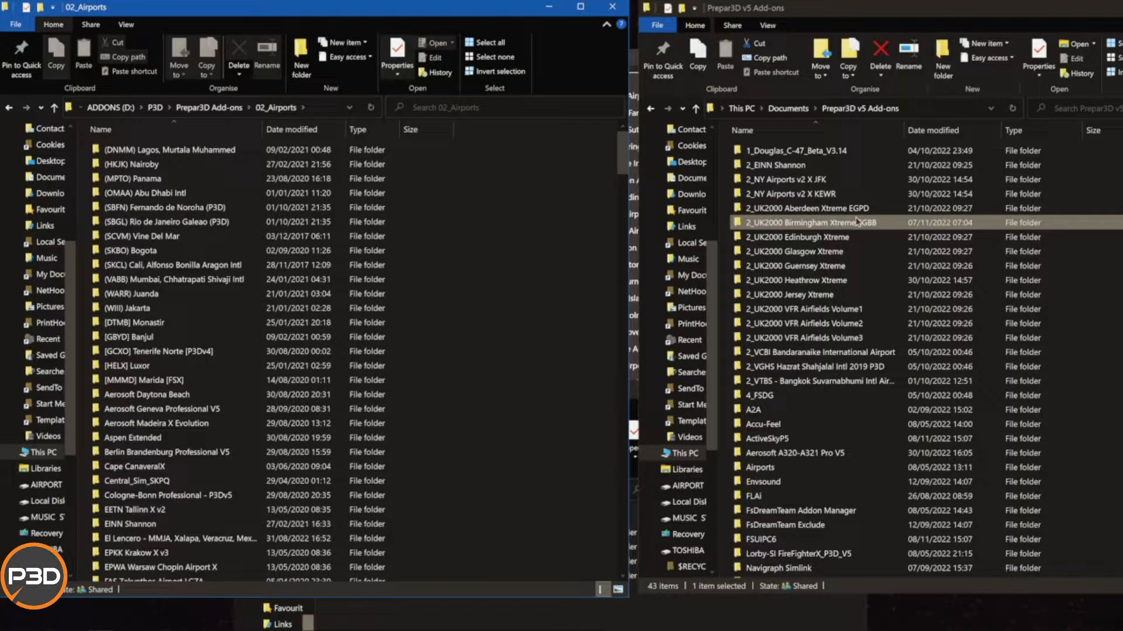
# Open the Addon Scenery folder in P3D, inspect its 0 Bahamas subfolder, and select the (OPKC) Karachi folder.
pyautogui.click(248, 107)
pyautogui.click(193, 108)
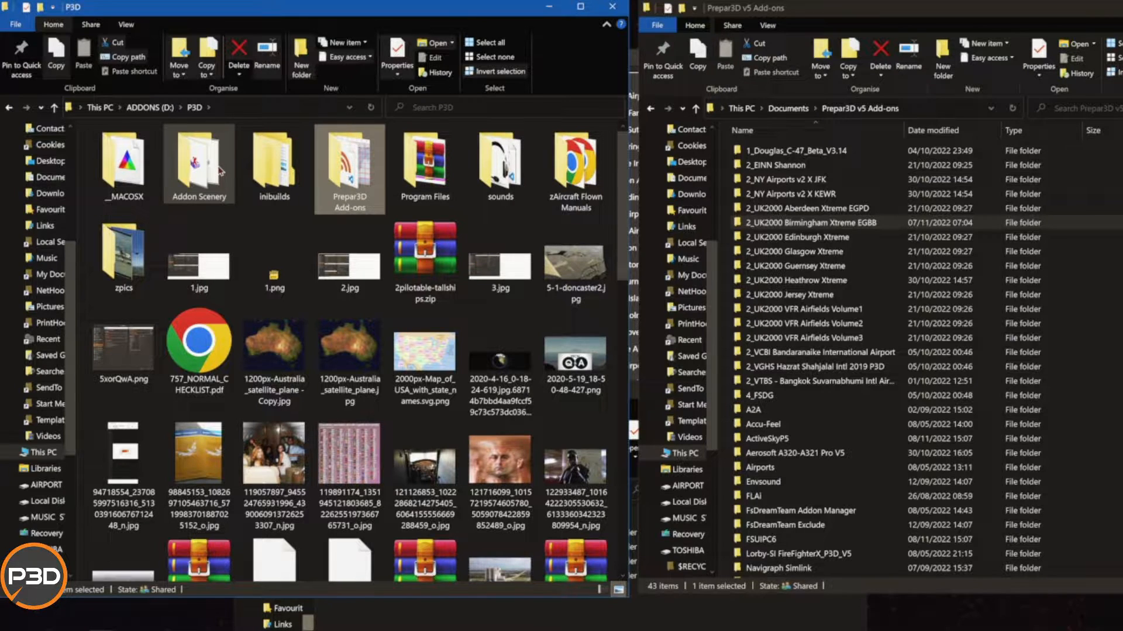
pyautogui.doubleClick(221, 170)
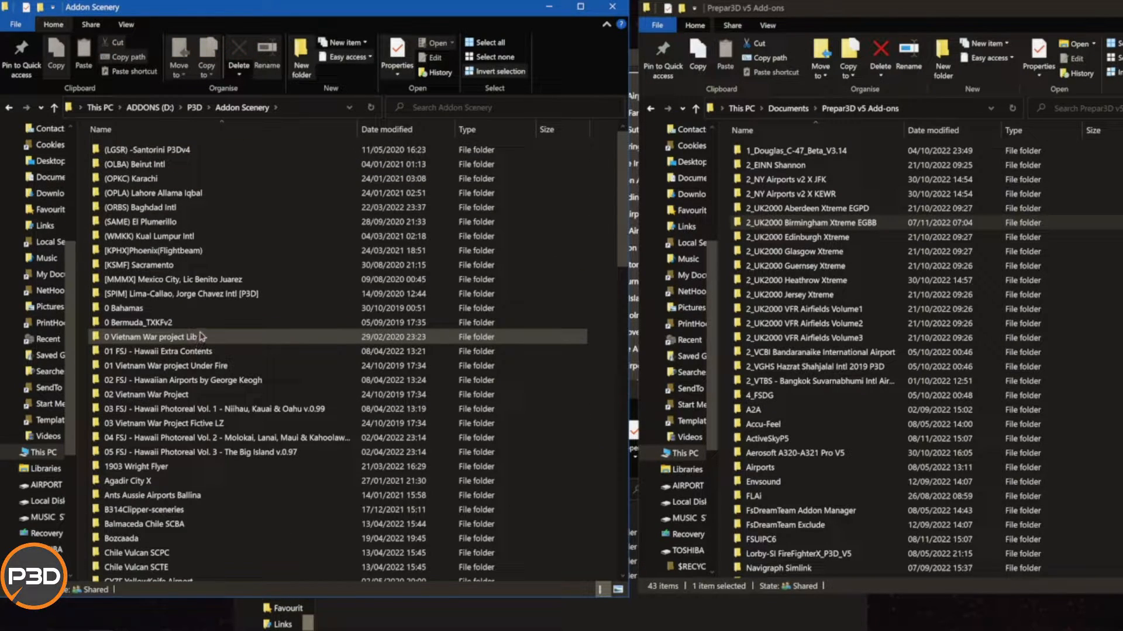
pyautogui.doubleClick(211, 310)
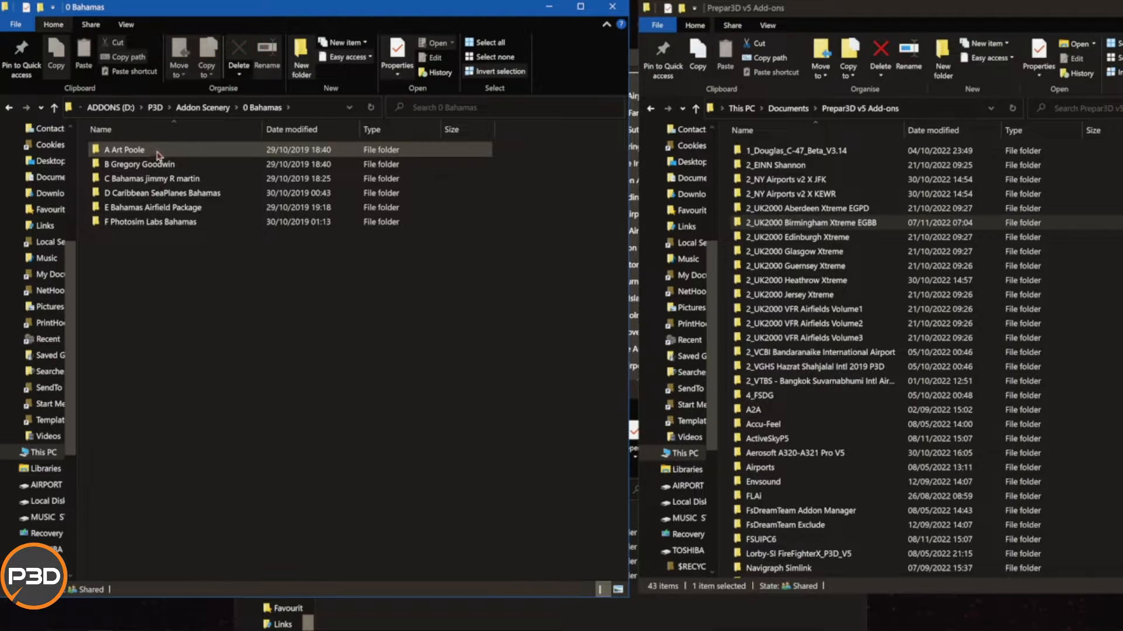
pyautogui.click(203, 108)
pyautogui.click(145, 178)
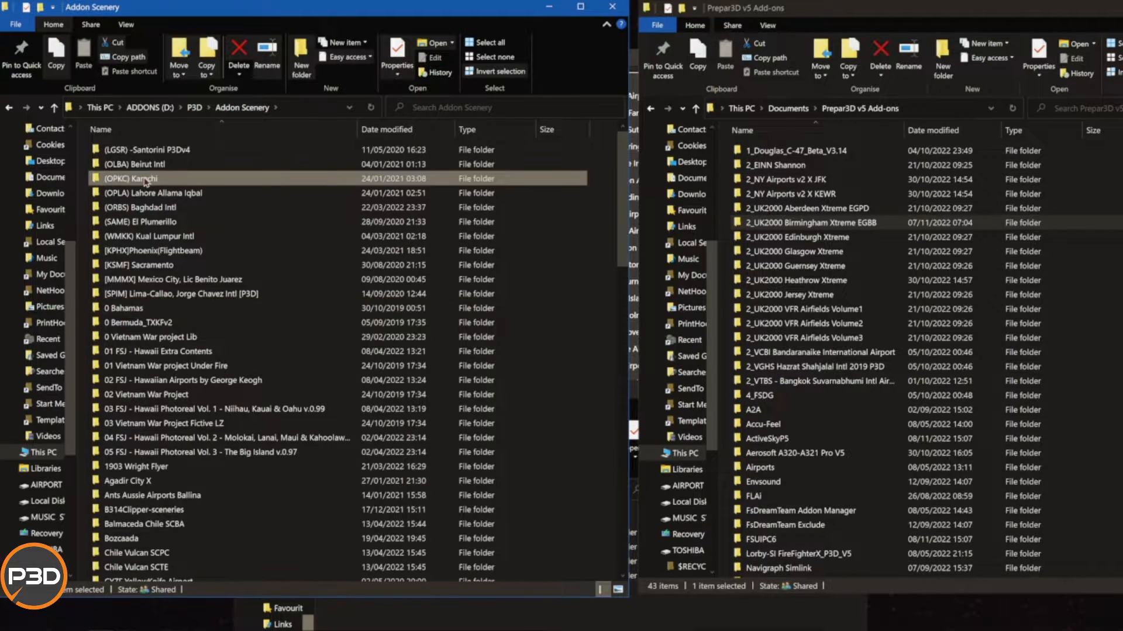
# Look inside the (OPKC) Karachi and (LGSR) -Santorini P3Dv4 folders in Addon Scenery.
pyautogui.doubleClick(144, 179)
pyautogui.click(220, 111)
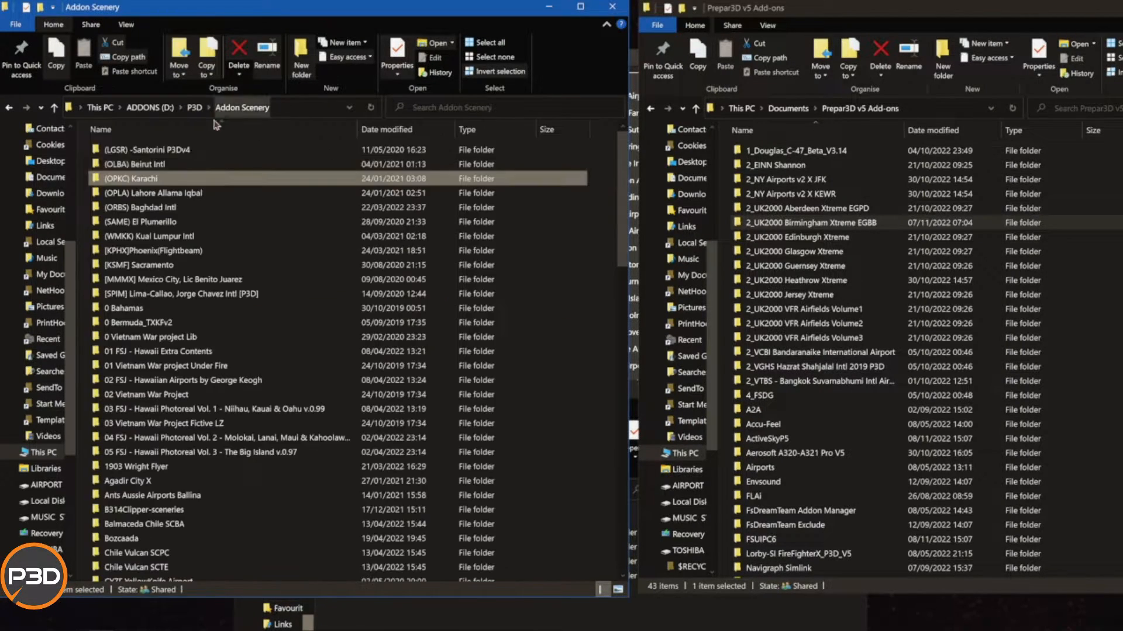
pyautogui.doubleClick(139, 150)
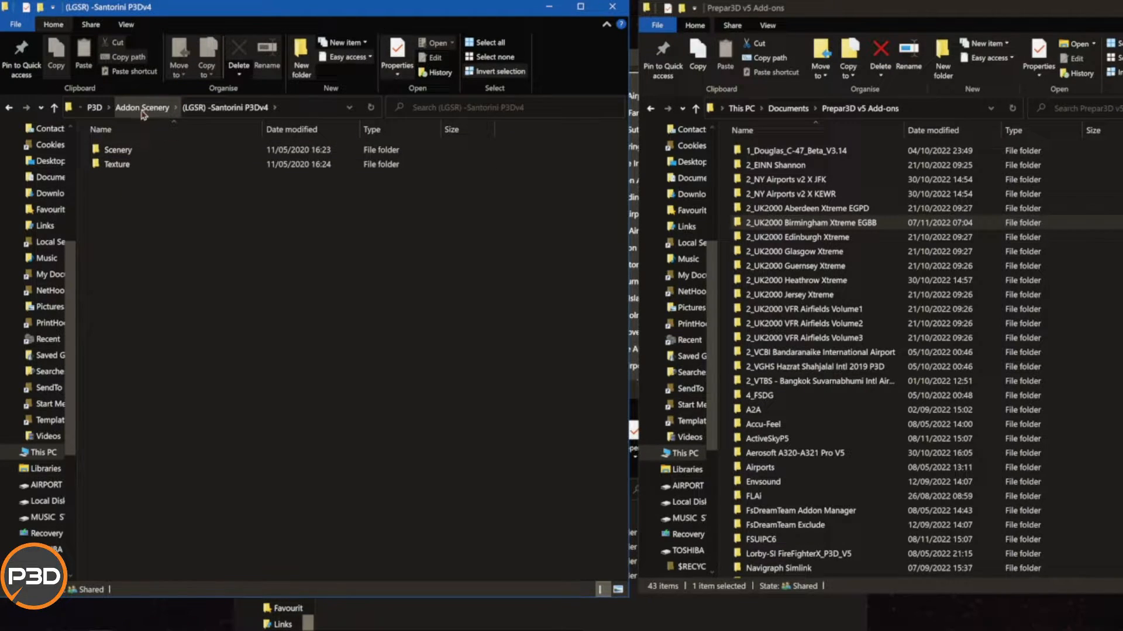
# Go back through P3D to Prepar3D Add-ons, open 02_Airports and look inside its (SKBO) Bogota folder.
pyautogui.click(94, 108)
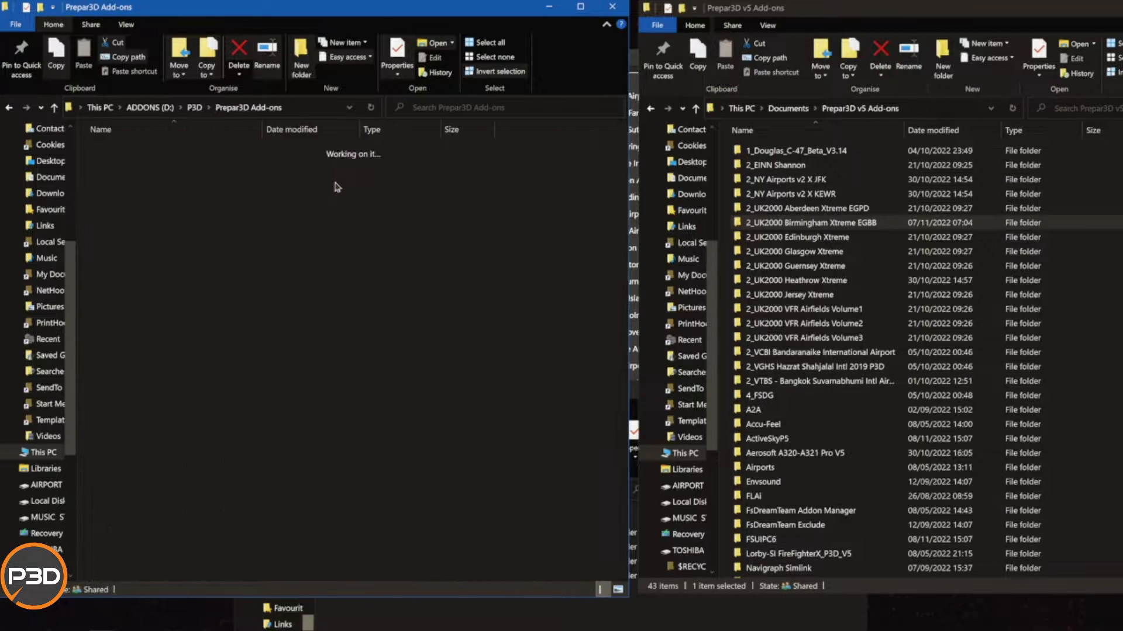
pyautogui.doubleClick(158, 221)
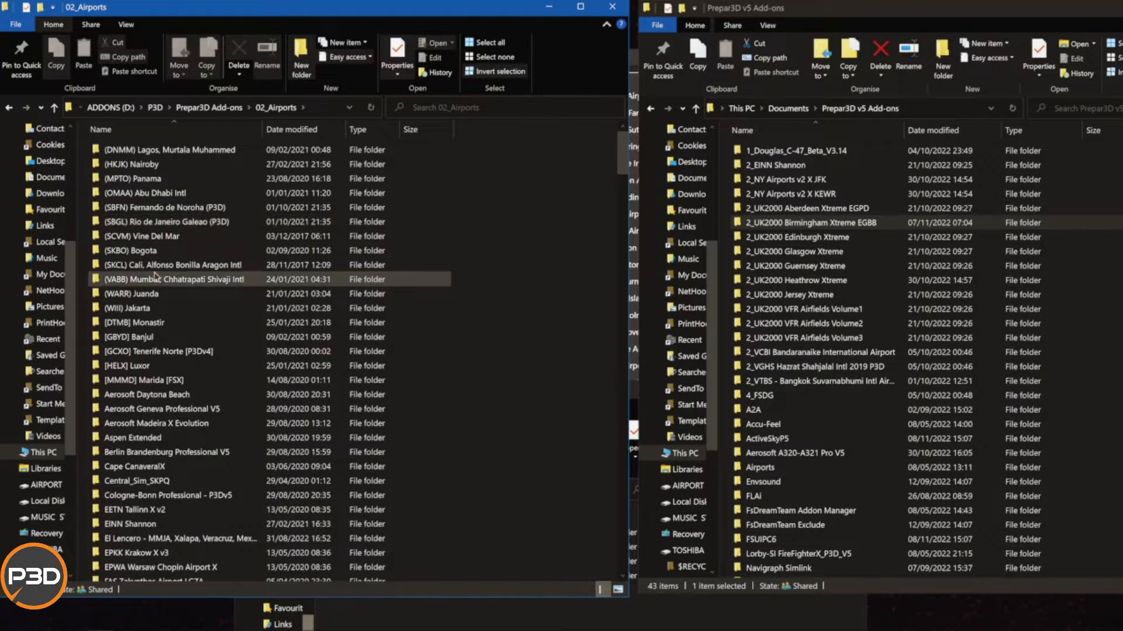
pyautogui.doubleClick(161, 250)
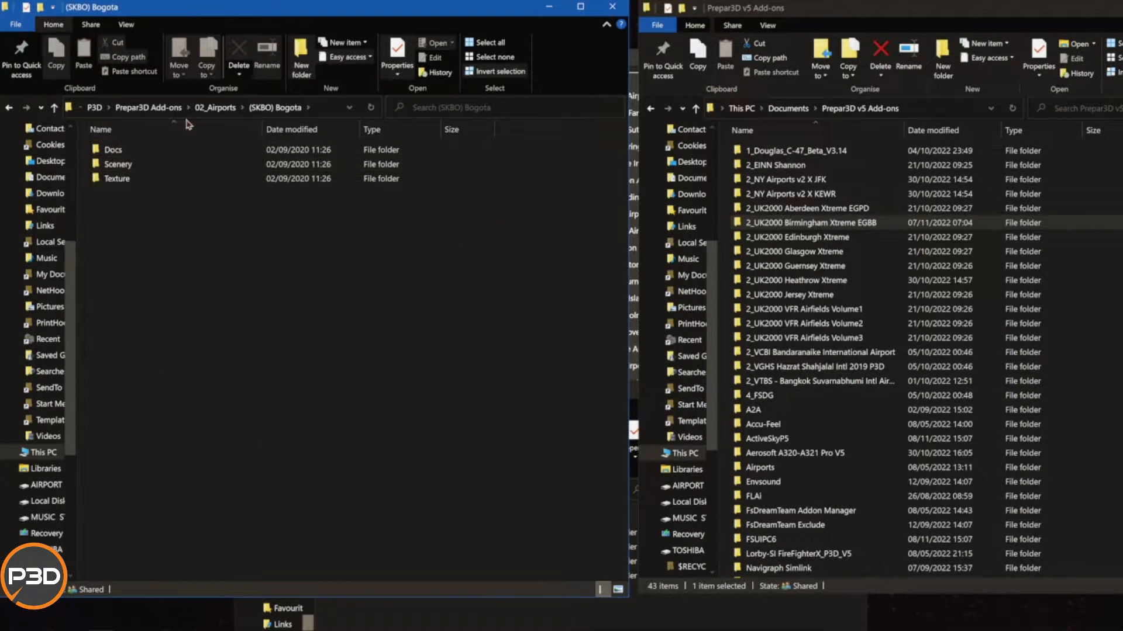
# Return to 02_Airports and follow [GBYD] Banjul through SimMarket and Grand Island - GBYD P3Dv4 down to its data folder.
pyautogui.click(215, 108)
pyautogui.doubleClick(153, 344)
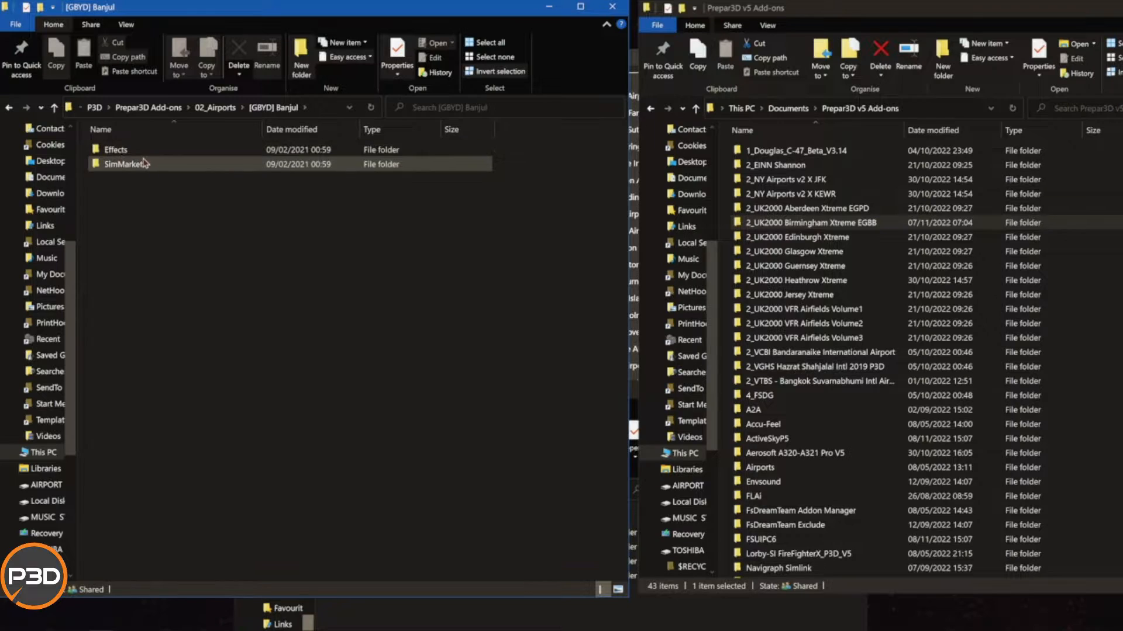
pyautogui.moveTo(155, 164)
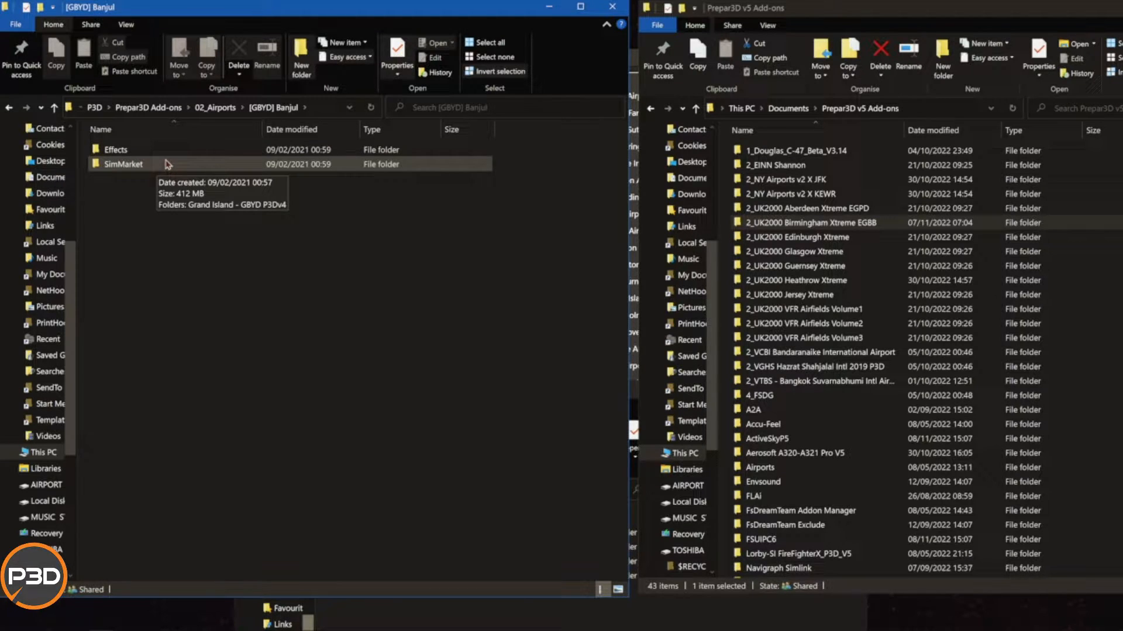
pyautogui.doubleClick(133, 164)
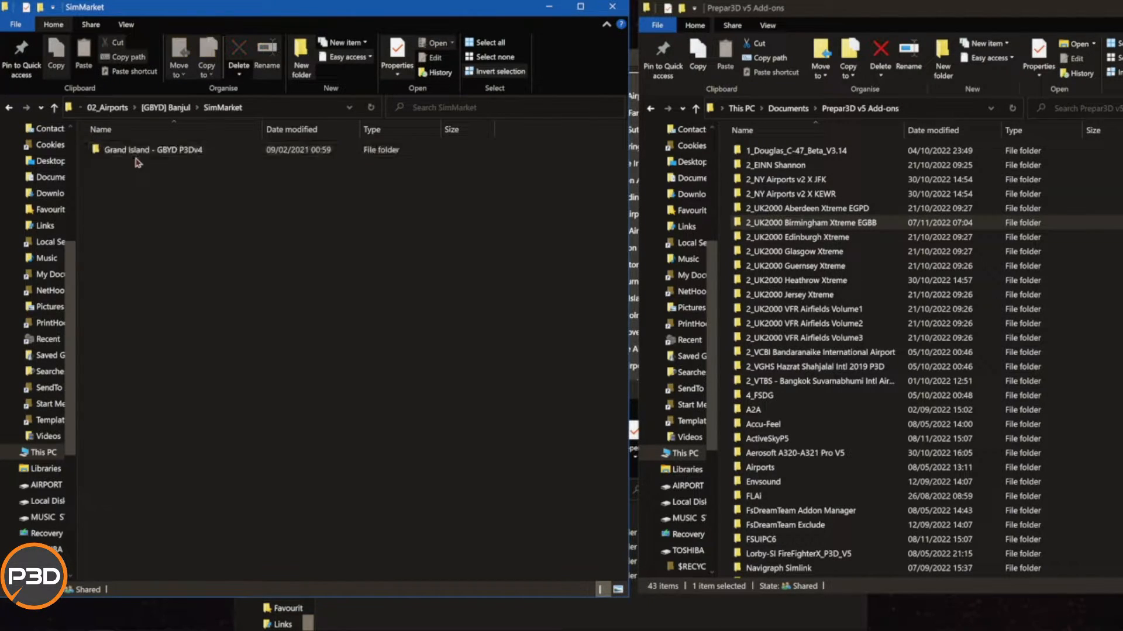
pyautogui.doubleClick(189, 155)
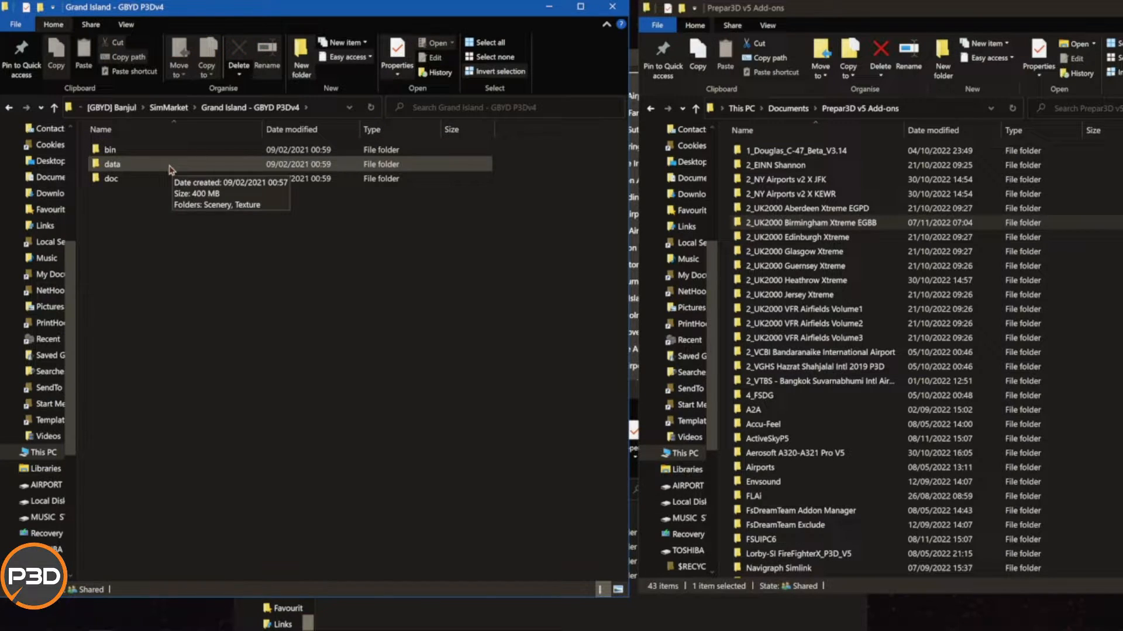
pyautogui.doubleClick(171, 165)
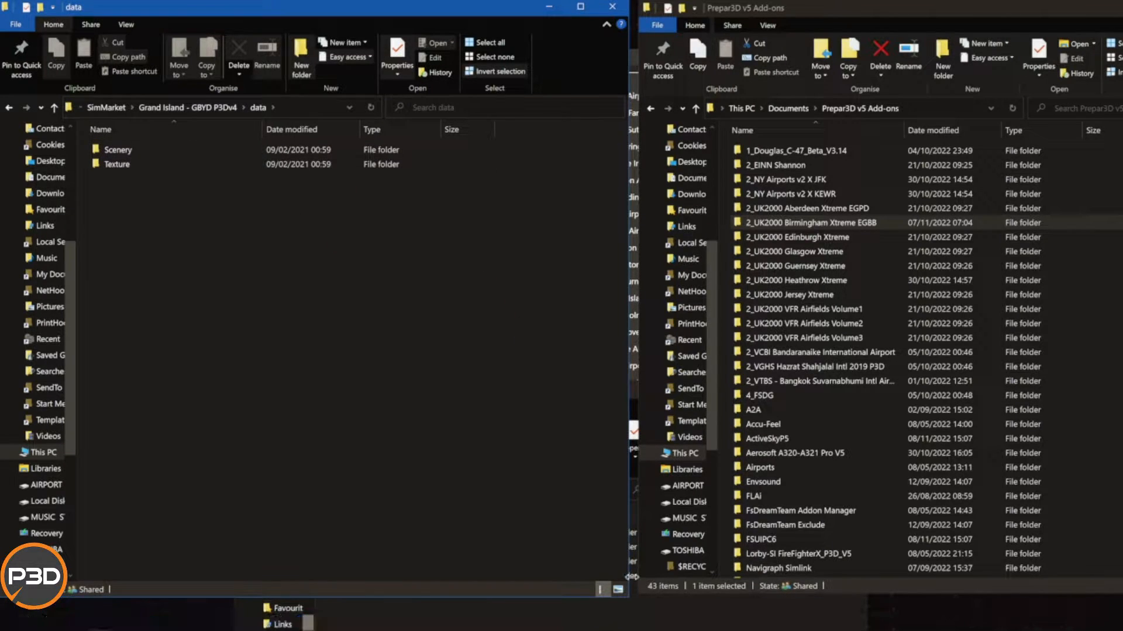
# Switch to the Prepar3D settings, open the Scenery Library and review its entries and their folder locations.
pyautogui.click(634, 366)
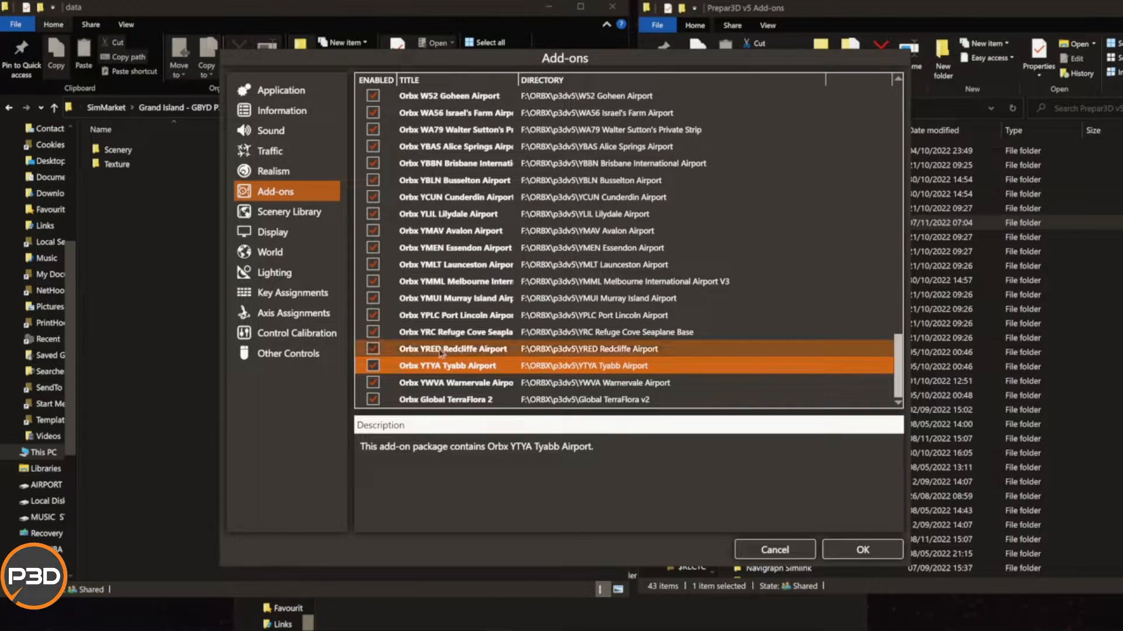
pyautogui.click(288, 212)
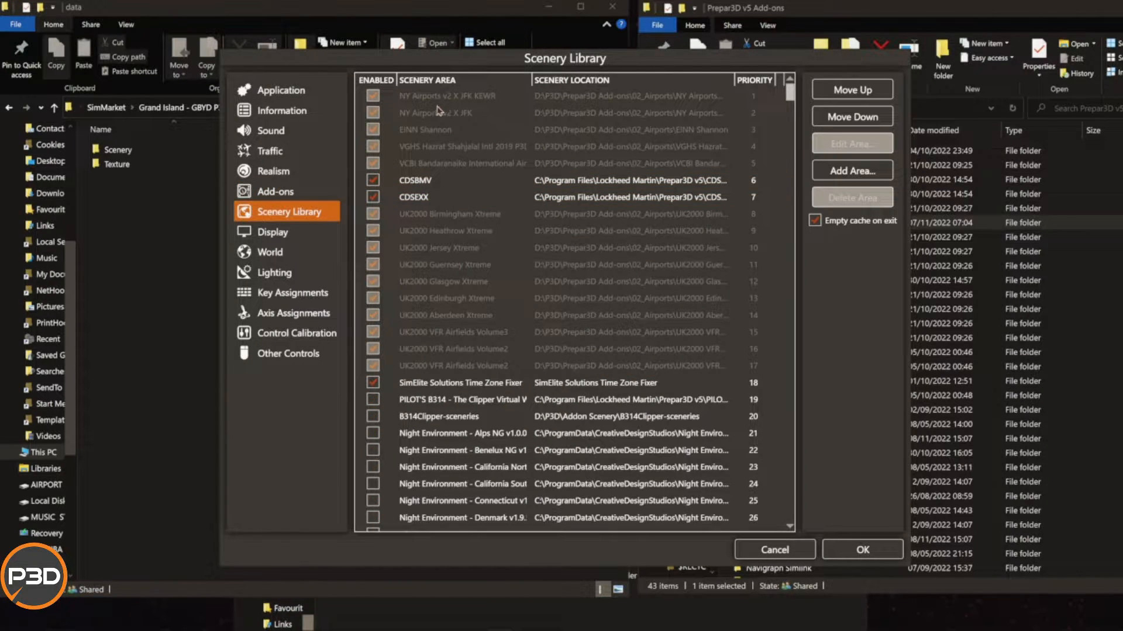
pyautogui.click(976, 10)
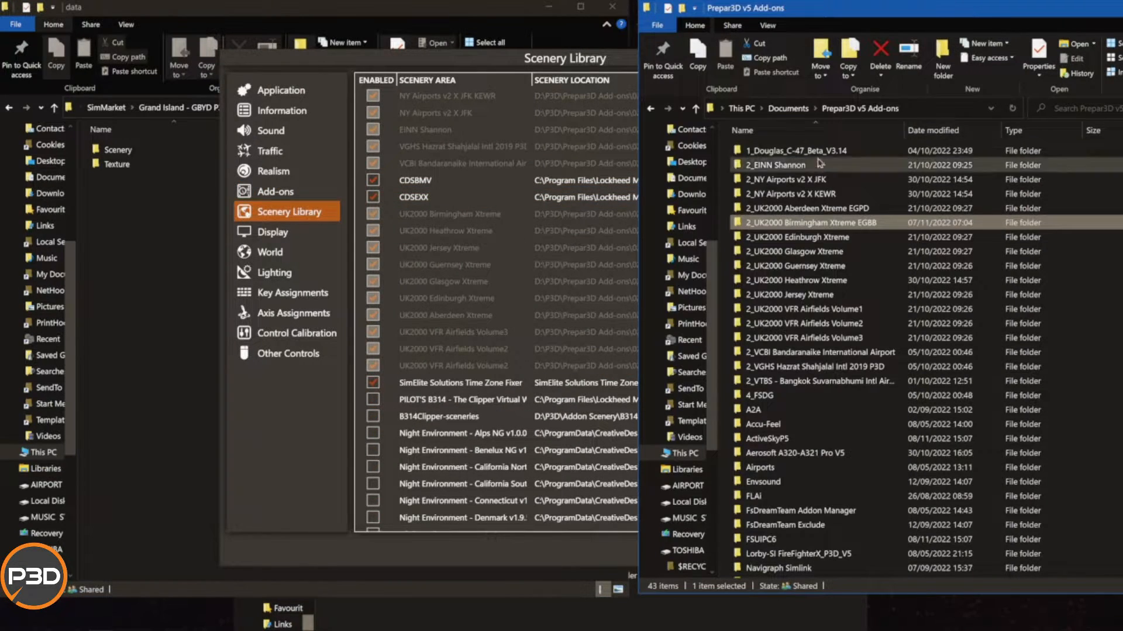
pyautogui.click(332, 443)
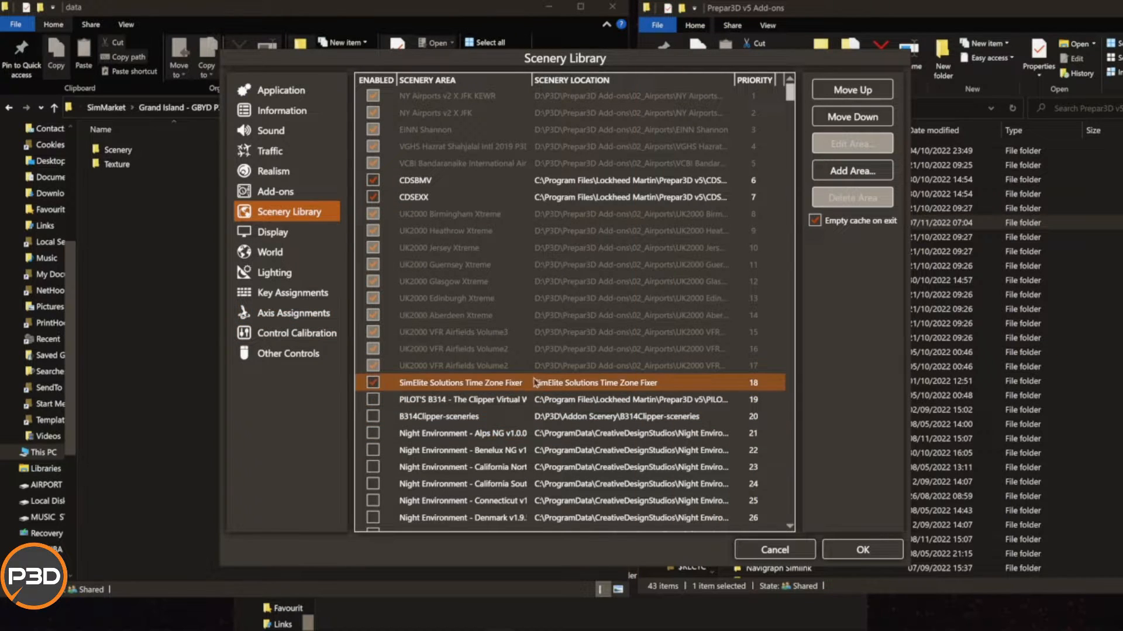
pyautogui.scroll(-2, 563, 421)
pyautogui.scroll(-10, 564, 421)
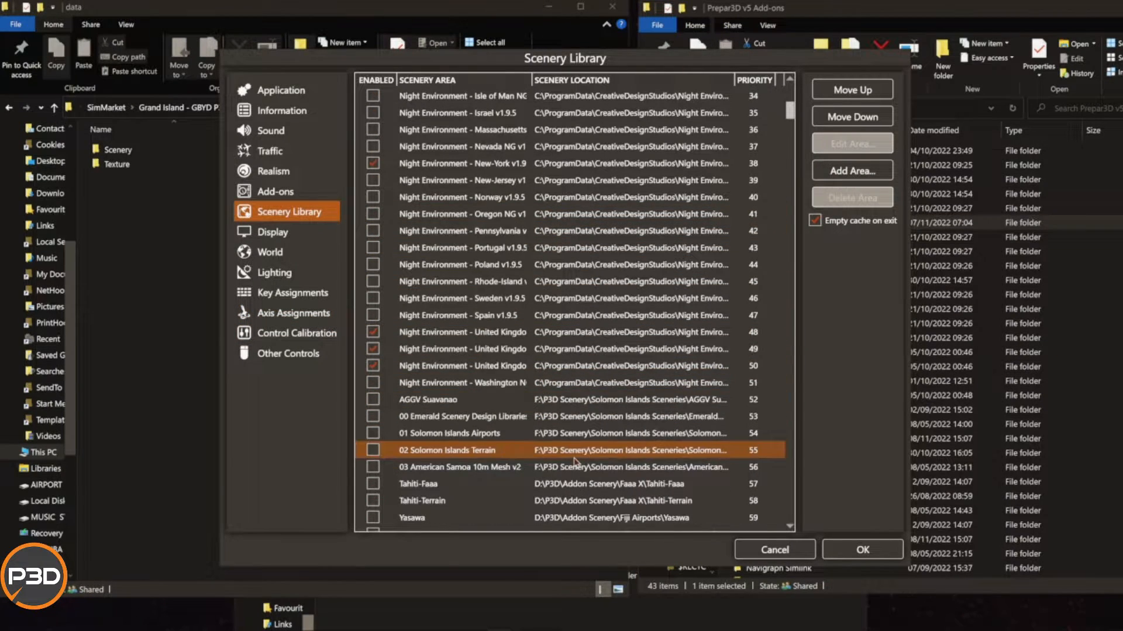
pyautogui.scroll(-18, 575, 462)
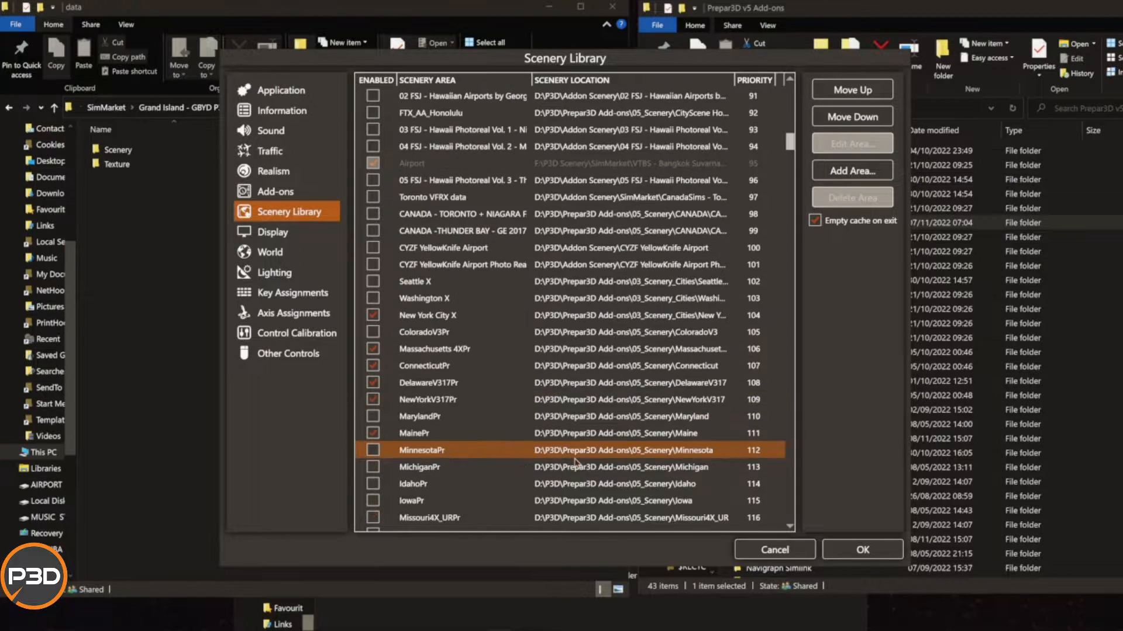
pyautogui.scroll(20, 581, 459)
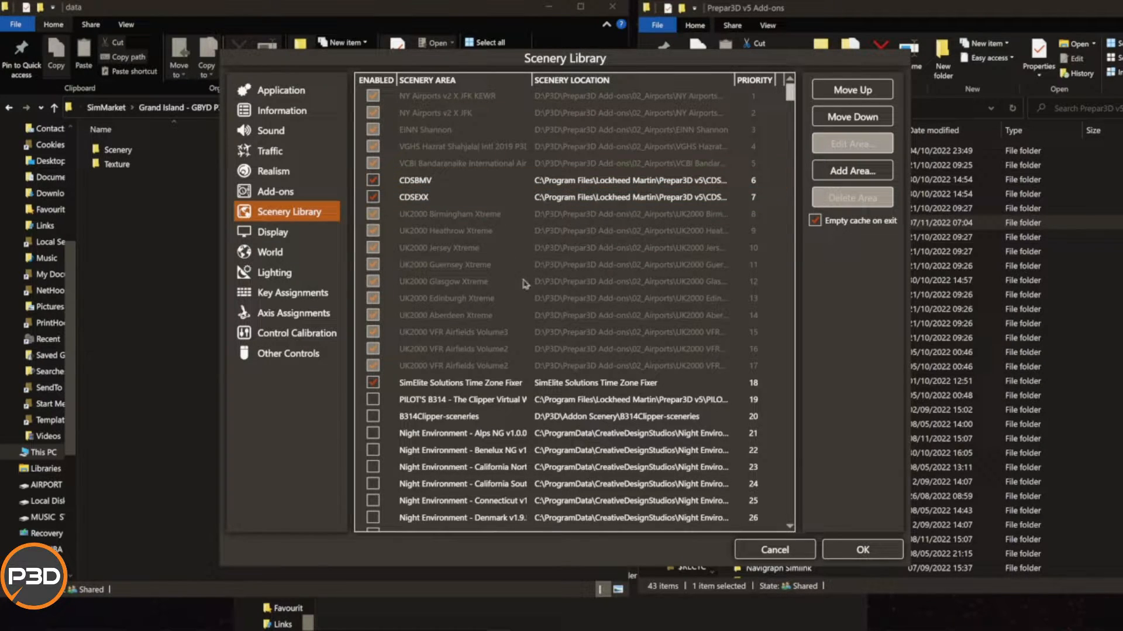
# Select the CDSBMV scenery area, check its full folder path and compare its priority with the default layers at the end of the list.
pyautogui.click(537, 179)
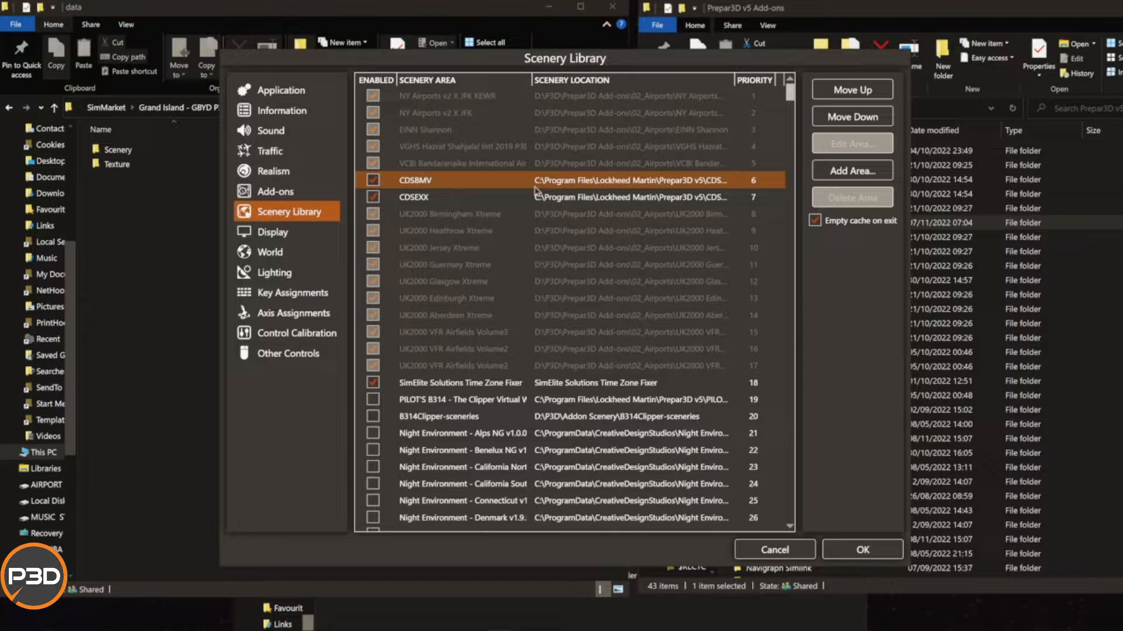
pyautogui.click(421, 183)
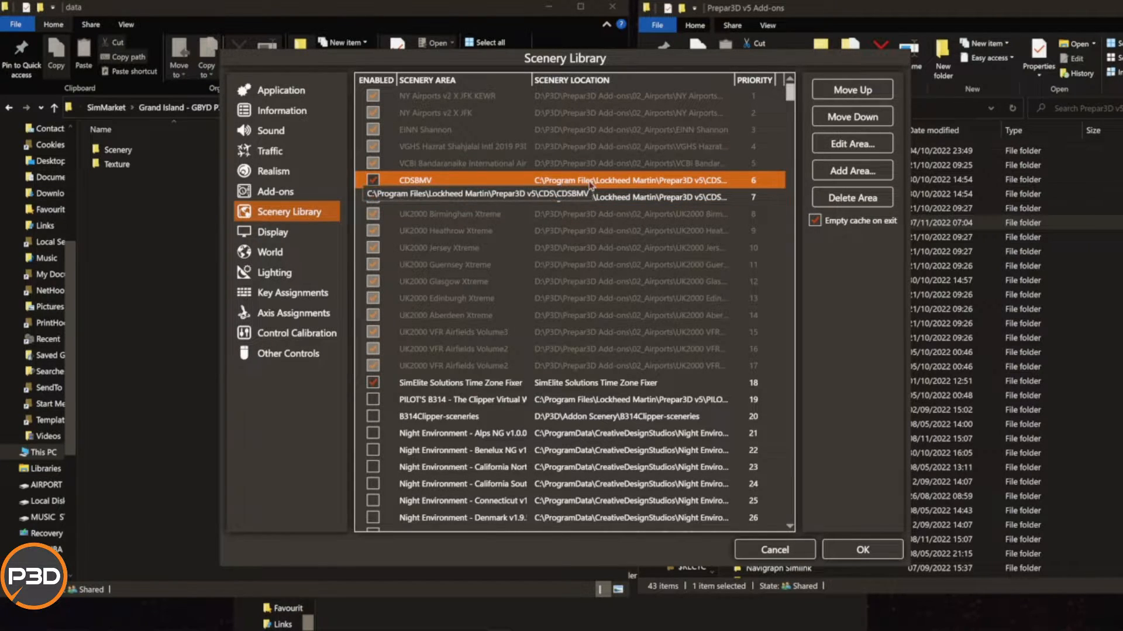
pyautogui.moveTo(789, 93); pyautogui.dragTo(801, 536)
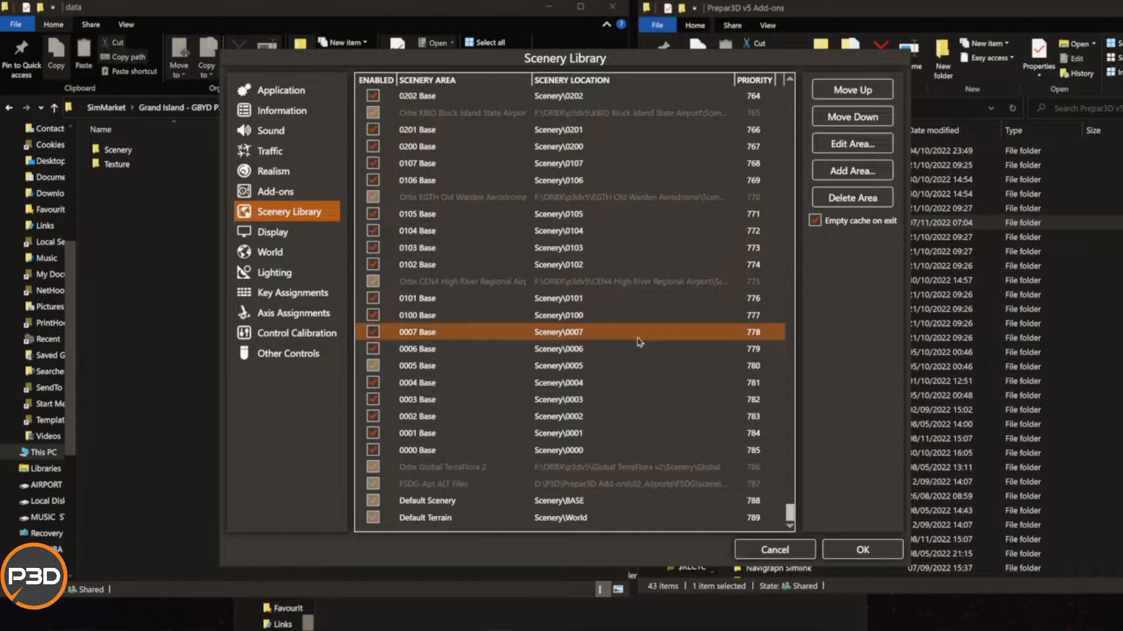
pyautogui.moveTo(790, 513); pyautogui.dragTo(789, 92)
pyautogui.click(744, 181)
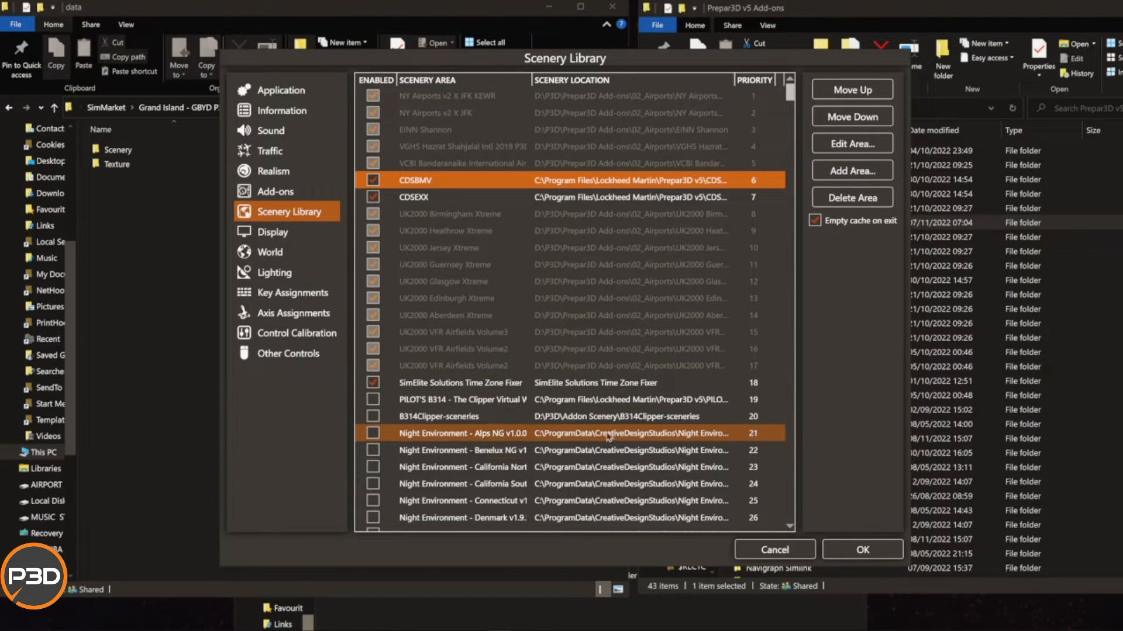
# Browse the Scenery Library from the add-on areas through the Middle East and Asia entries to the Orbx FTX layers.
pyautogui.scroll(-4, 591, 430)
pyautogui.moveTo(790, 100); pyautogui.dragTo(790, 320)
pyautogui.scroll(-2, 614, 354)
pyautogui.scroll(-20, 642, 372)
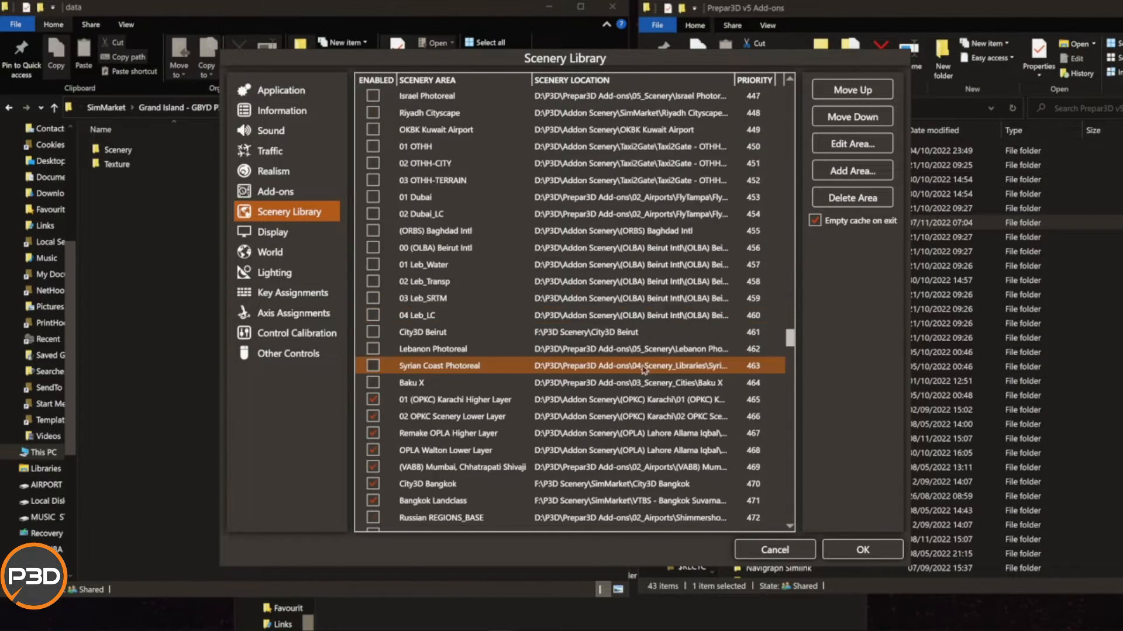
pyautogui.scroll(-6, 644, 370)
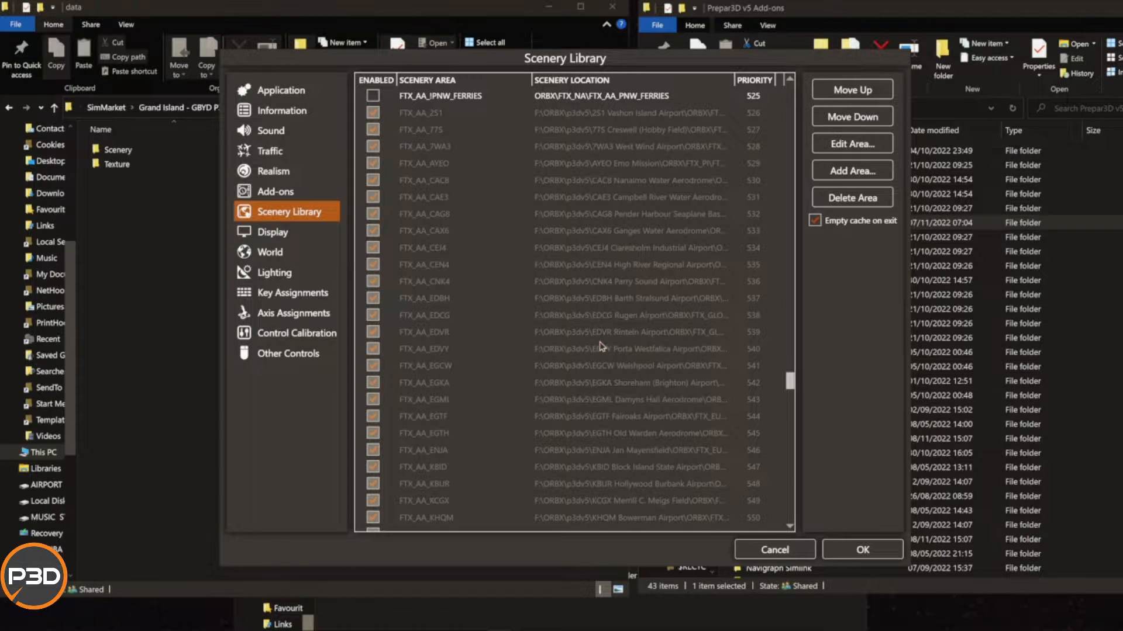
pyautogui.scroll(-14, 602, 342)
pyautogui.scroll(-5, 610, 342)
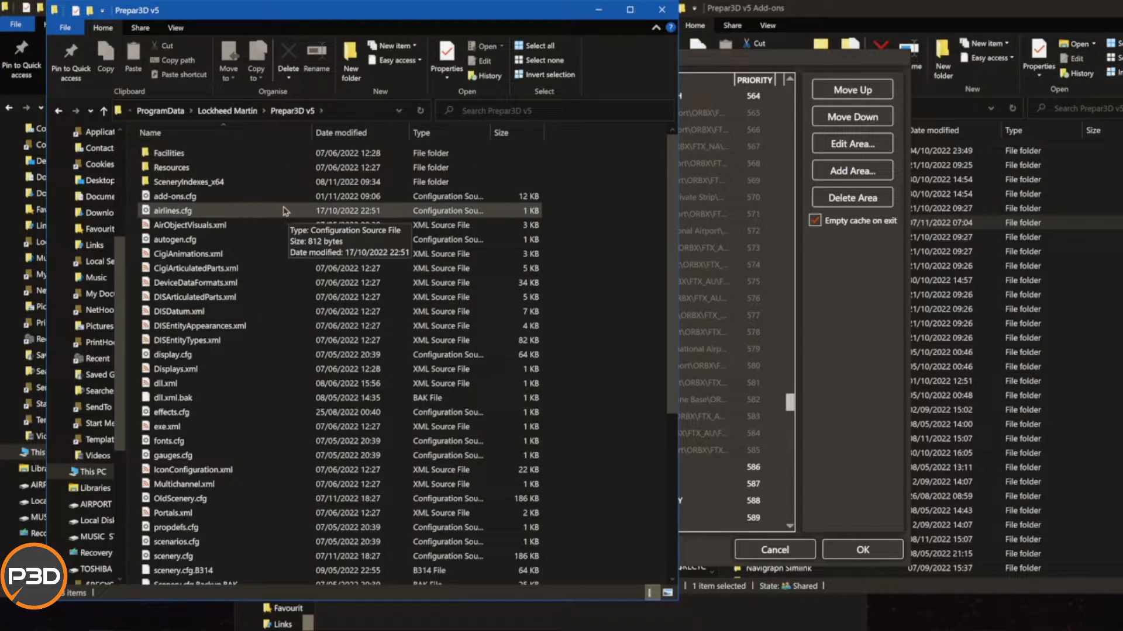
# Open the SceneryIndexes_x64 folder in ProgramData's Prepar3D v5 folder and inspect its Filelist files through to the last one.
pyautogui.doubleClick(234, 182)
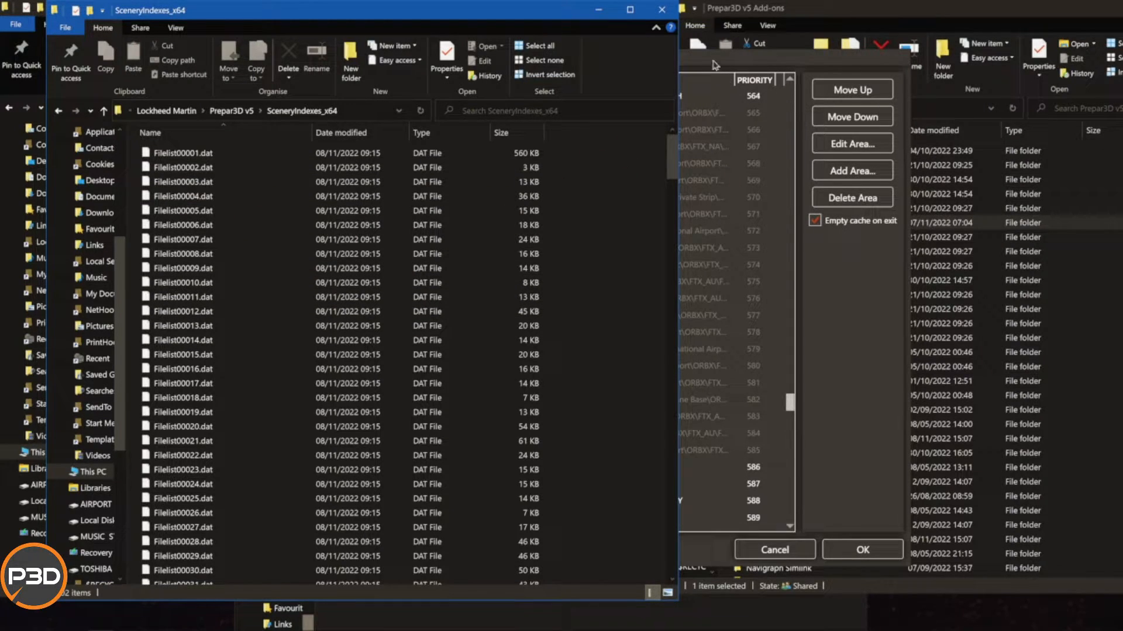
pyautogui.moveTo(673, 164); pyautogui.dragTo(666, 547)
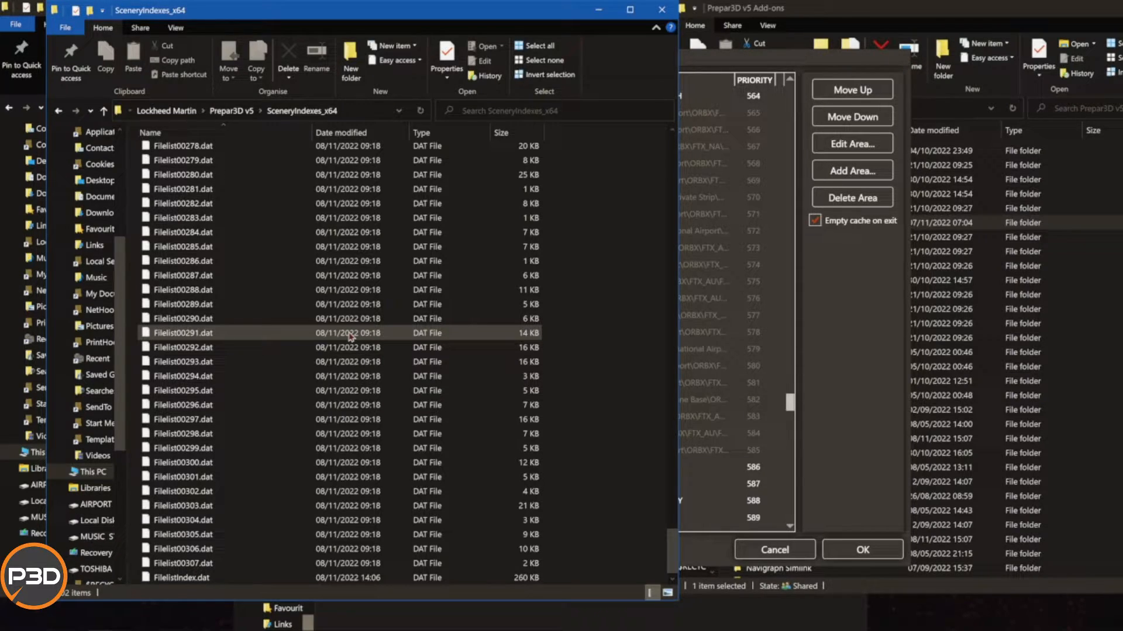
# Switch back to the Scenery Library, enable the FTX_EU_!GBAll_Library area and apply the change.
pyautogui.click(870, 286)
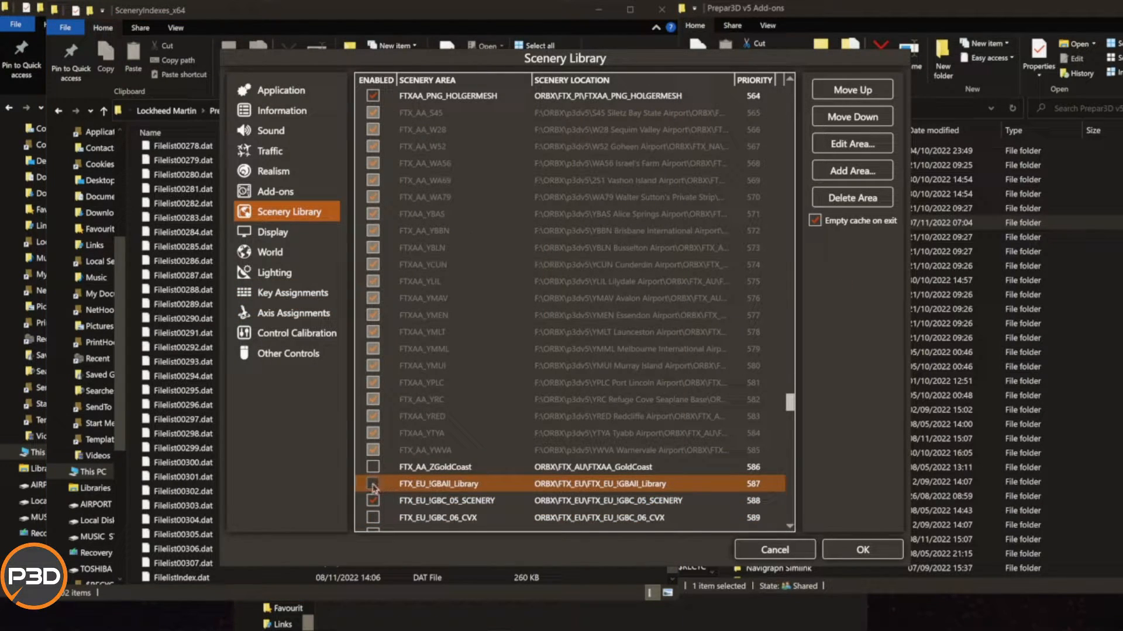
pyautogui.click(854, 547)
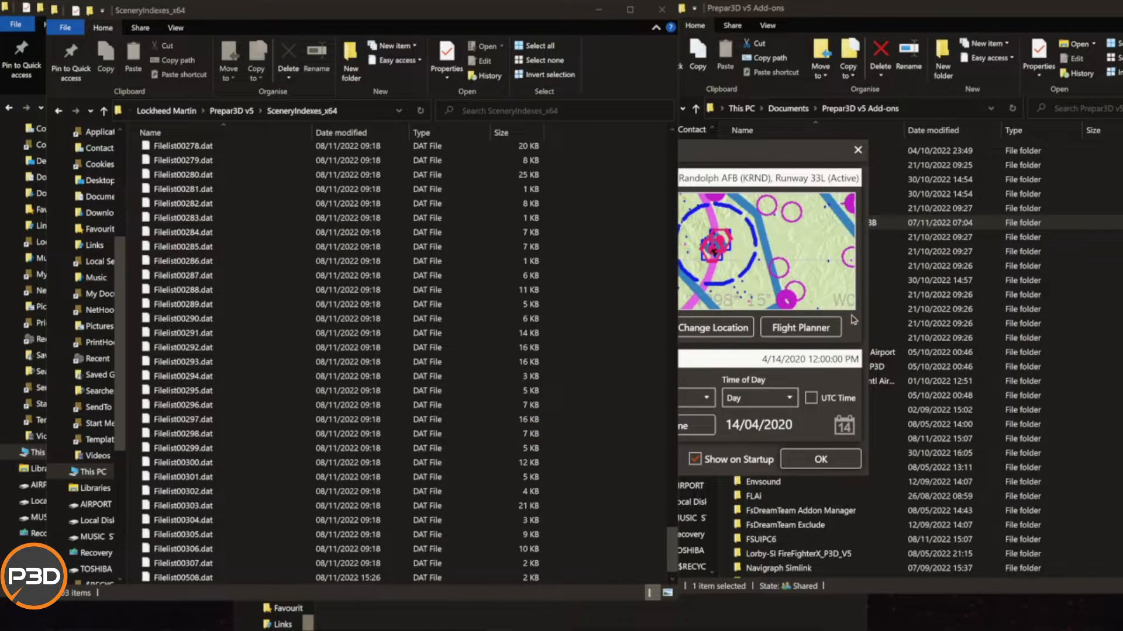
# Reopen the Scenery Library in the Prepar3D settings and find the FTX_EU_!GBAll_Library entry again.
pyautogui.click(416, 459)
pyautogui.click(299, 212)
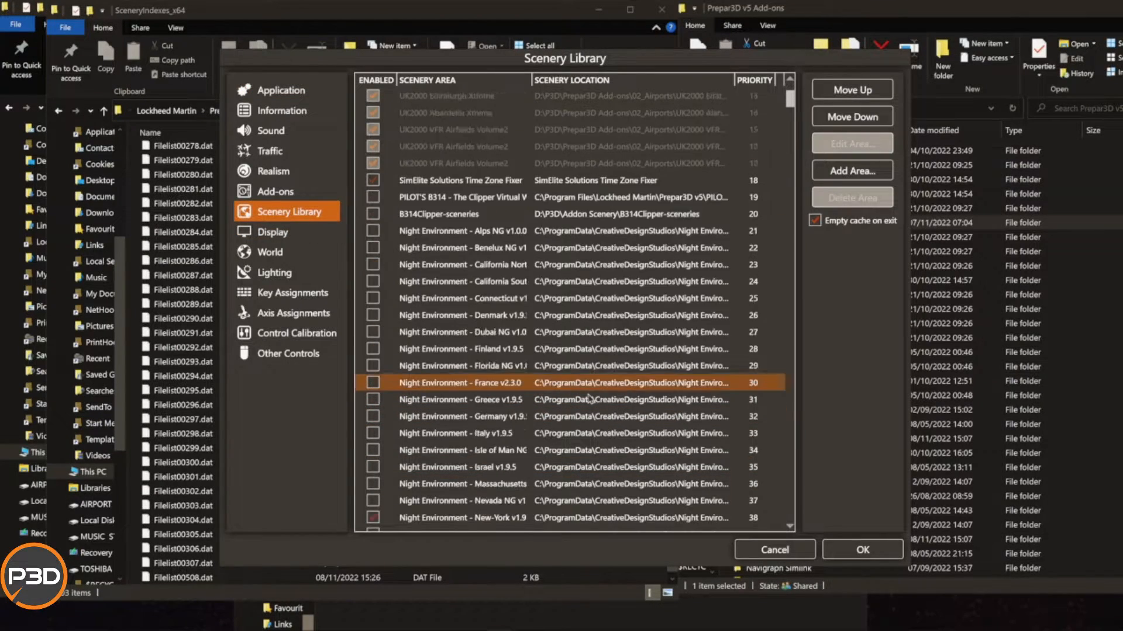
pyautogui.scroll(-20, 587, 396)
pyautogui.scroll(-20, 590, 400)
pyautogui.scroll(-20, 590, 400)
pyautogui.scroll(-11, 589, 399)
pyautogui.moveTo(790, 285); pyautogui.dragTo(791, 346)
pyautogui.scroll(-8, 647, 403)
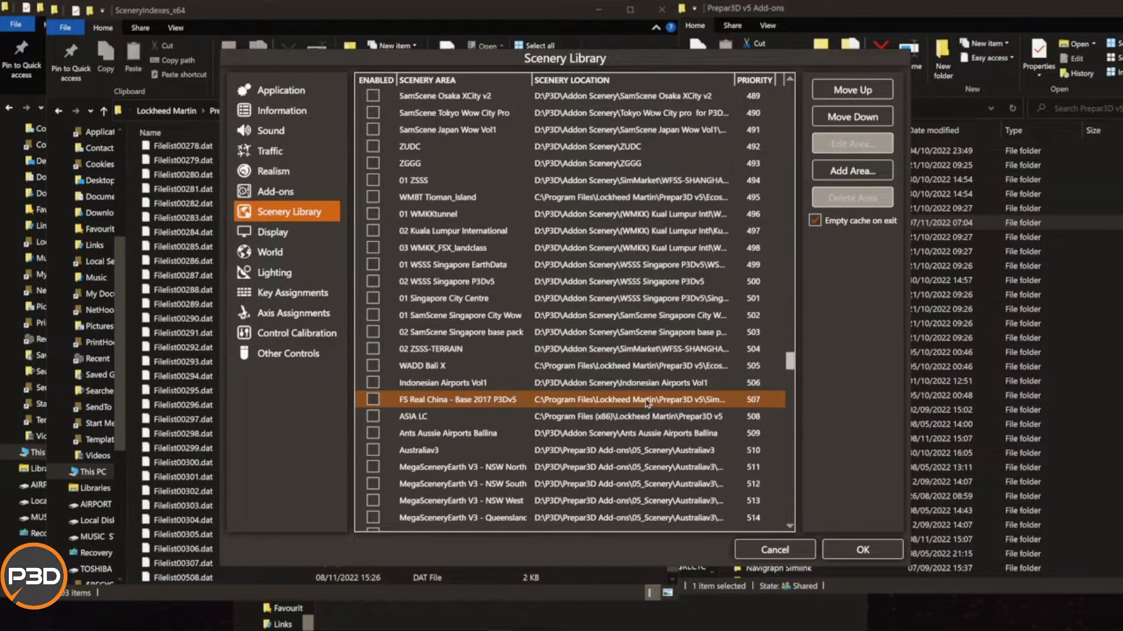
pyautogui.scroll(-20, 648, 404)
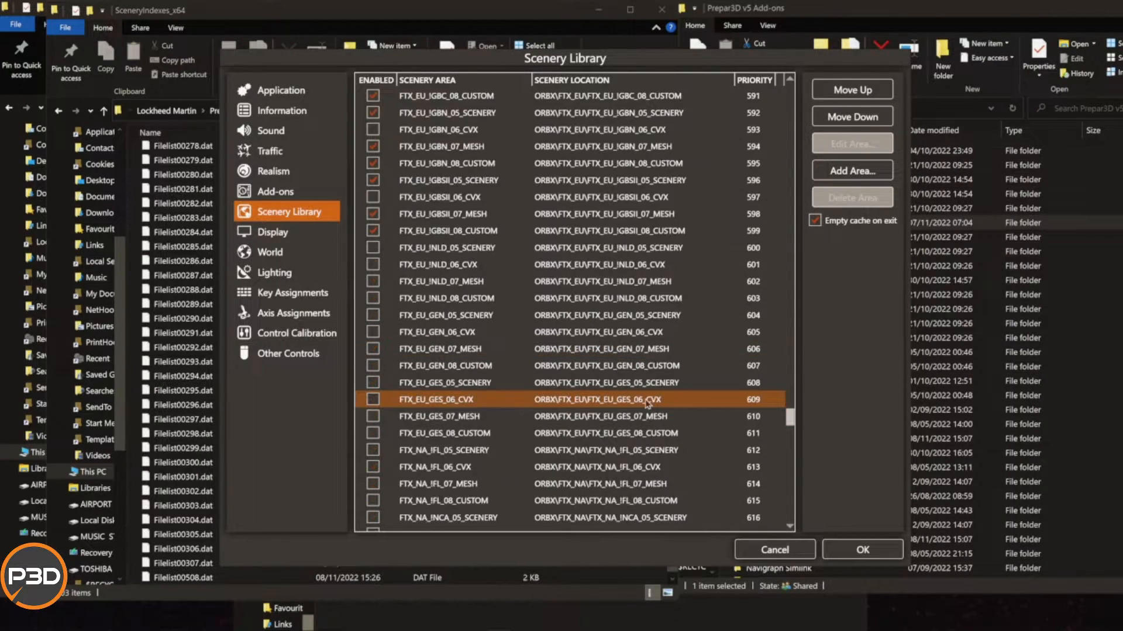
pyautogui.scroll(2, 647, 403)
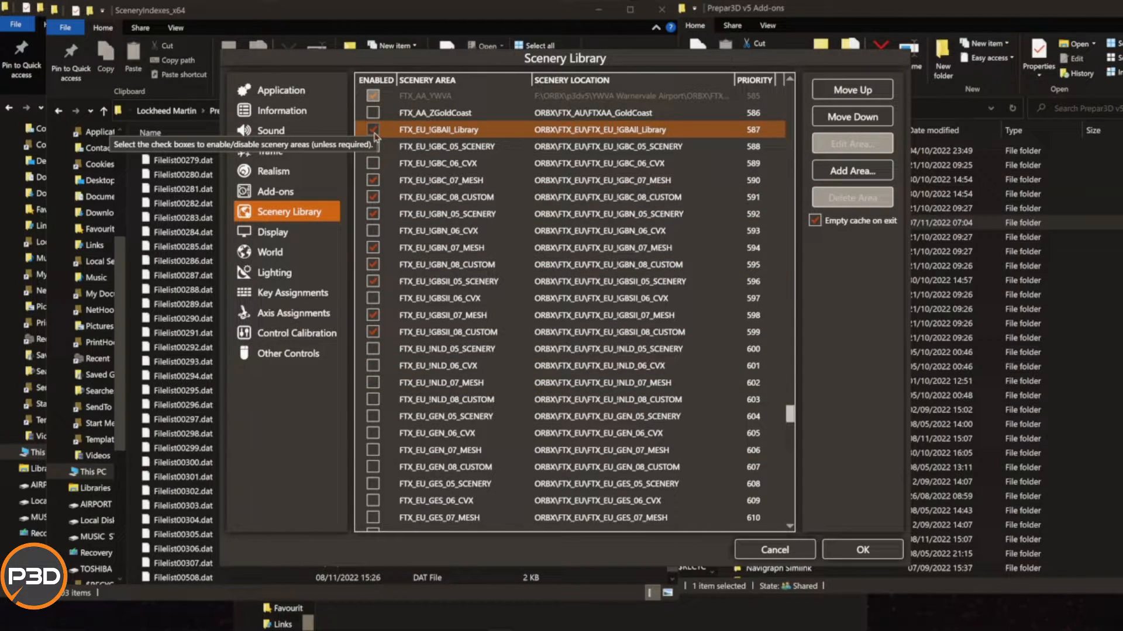
# Turn the FTX_EU_!GBAll_Library area off and on again, and check the neighbouring FTX_EU layers.
pyautogui.click(373, 130)
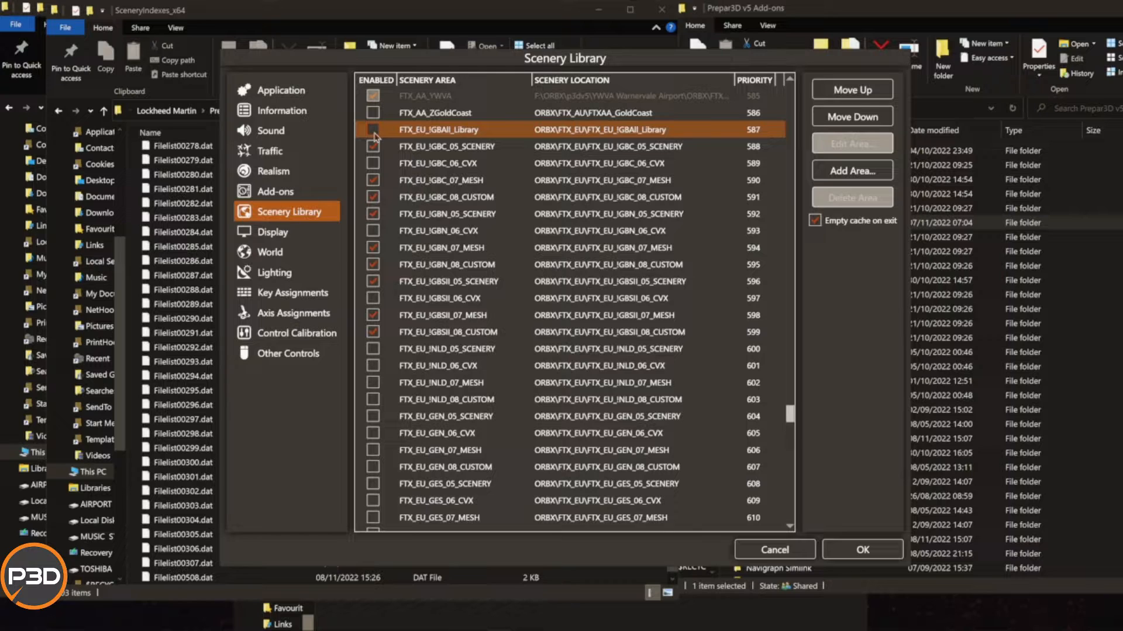
pyautogui.click(409, 147)
pyautogui.click(402, 164)
pyautogui.scroll(2, 412, 350)
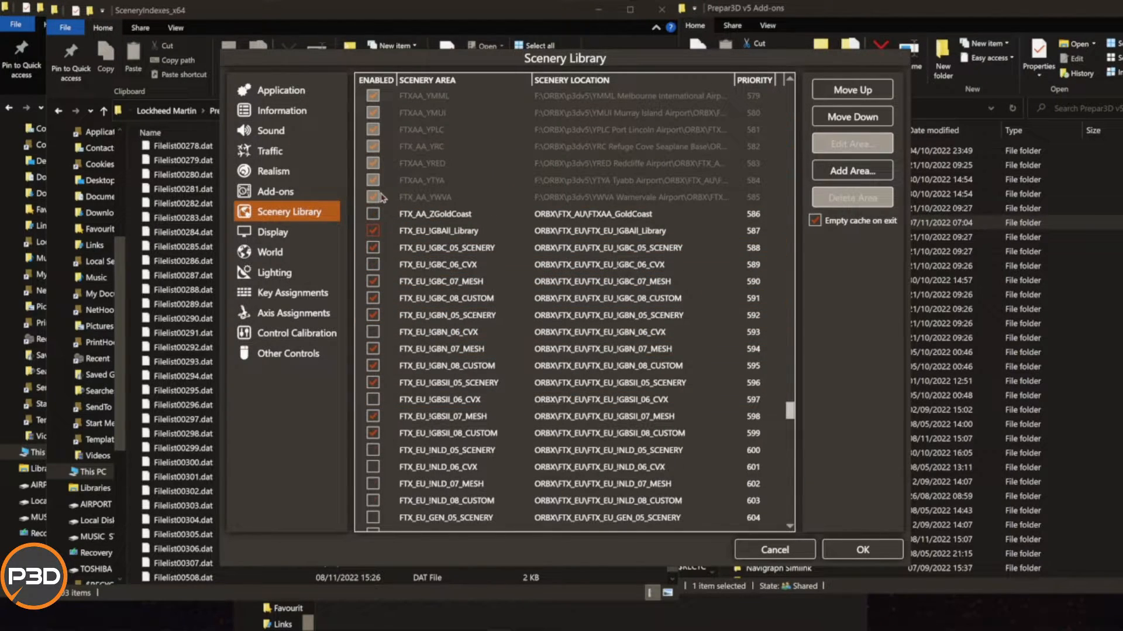
pyautogui.scroll(-4, 380, 246)
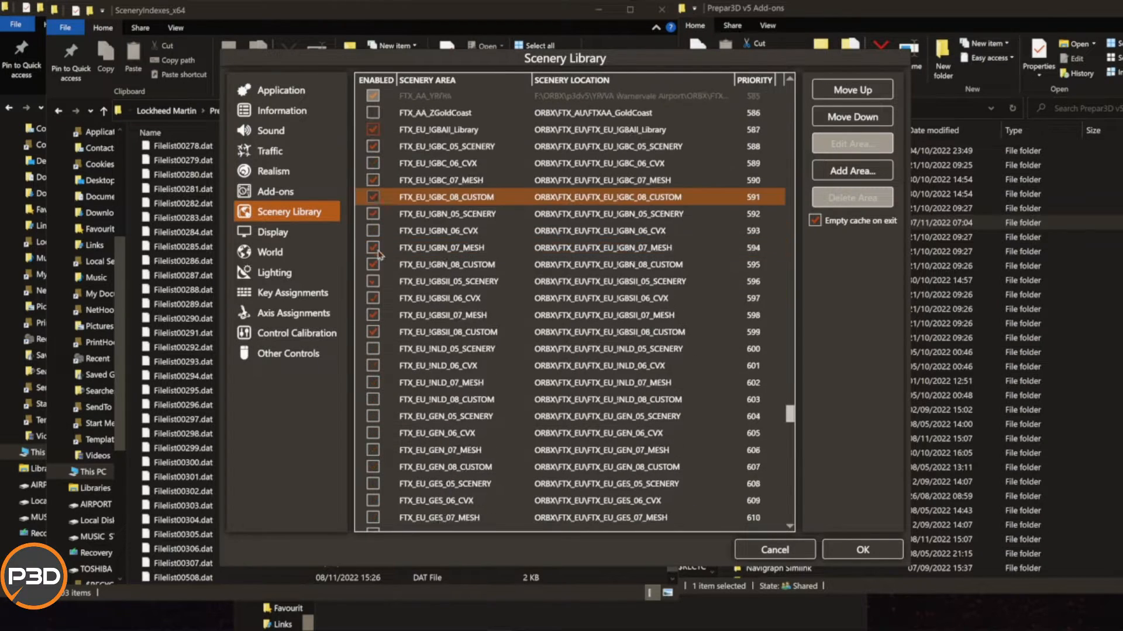
# Confirm the Scenery Library changes for the FTX_EU areas and return to the scenario setup.
pyautogui.scroll(2, 445, 251)
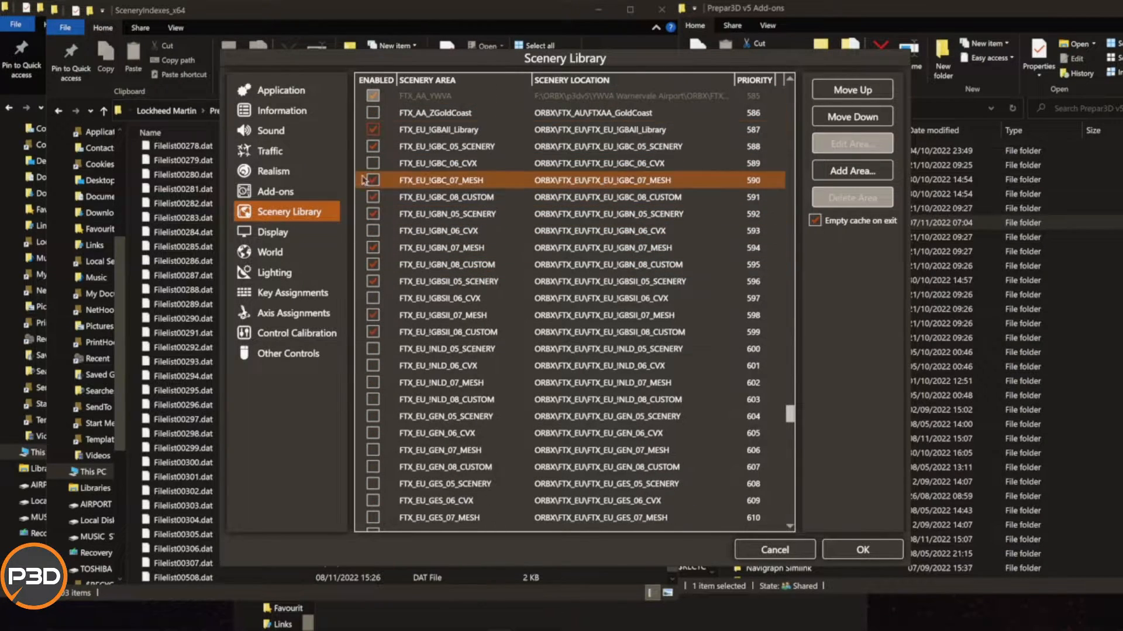
pyautogui.click(862, 550)
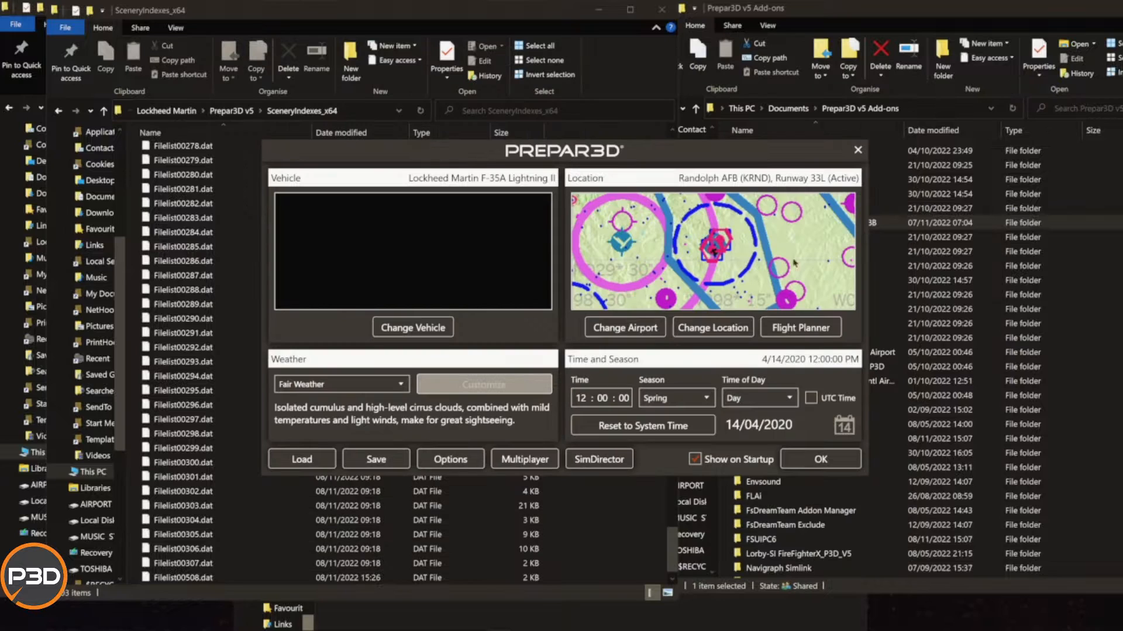
# Reopen the Scenery Library in the options, enable the FTX_EU_!GBAll_Library area and apply the change.
pyautogui.click(475, 466)
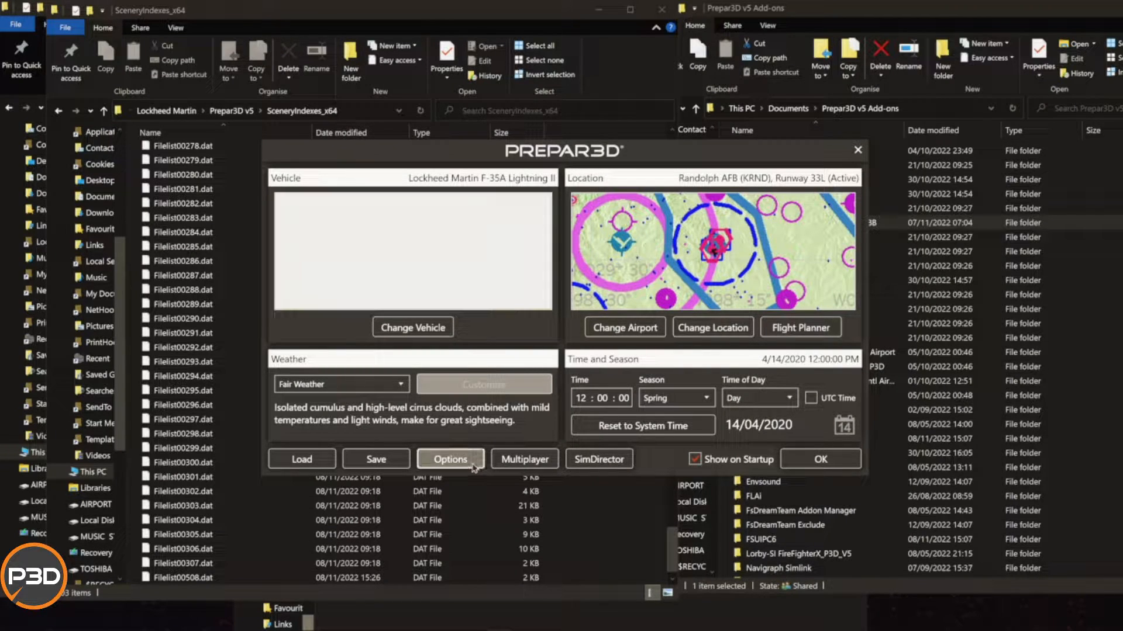
pyautogui.click(289, 212)
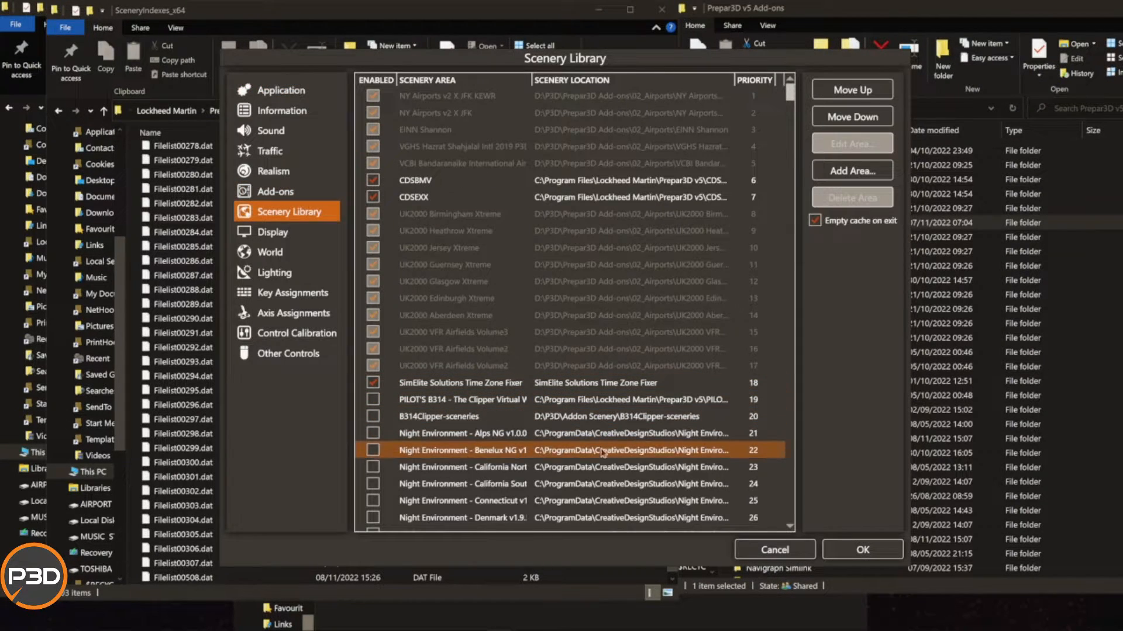
pyautogui.scroll(-15, 605, 461)
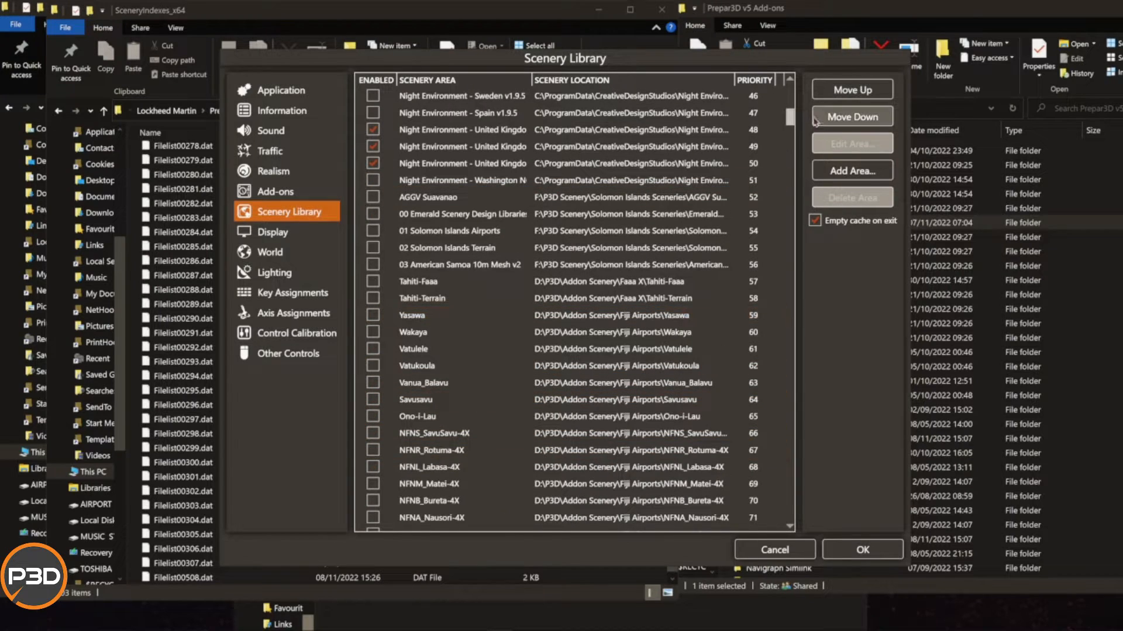
pyautogui.moveTo(789, 120); pyautogui.dragTo(790, 368)
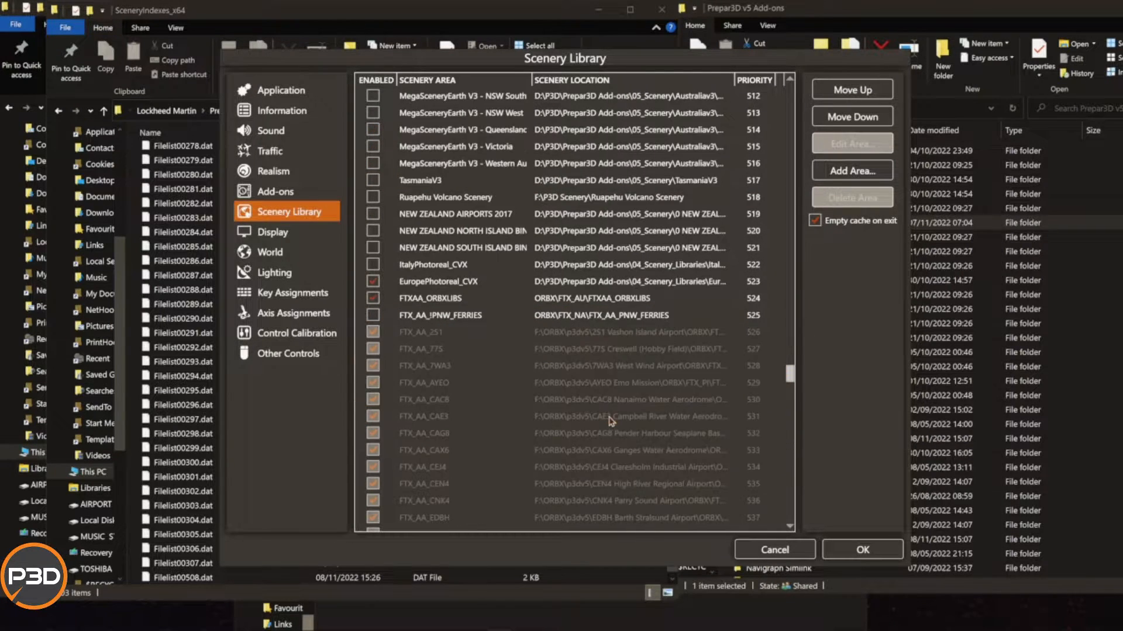
pyautogui.scroll(-19, 611, 423)
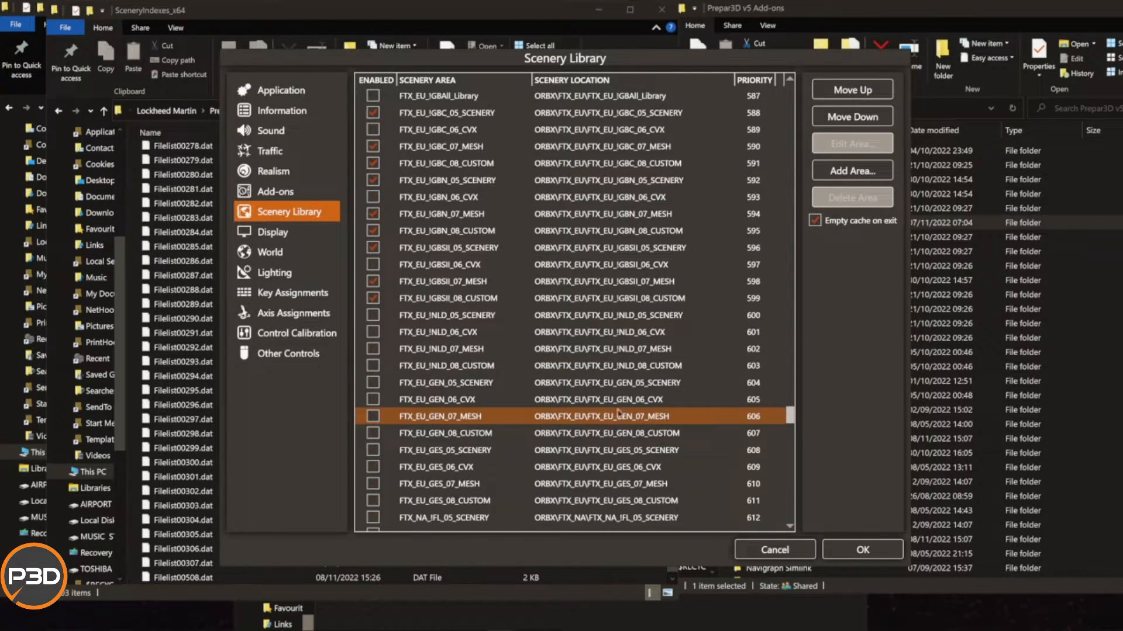
pyautogui.click(372, 96)
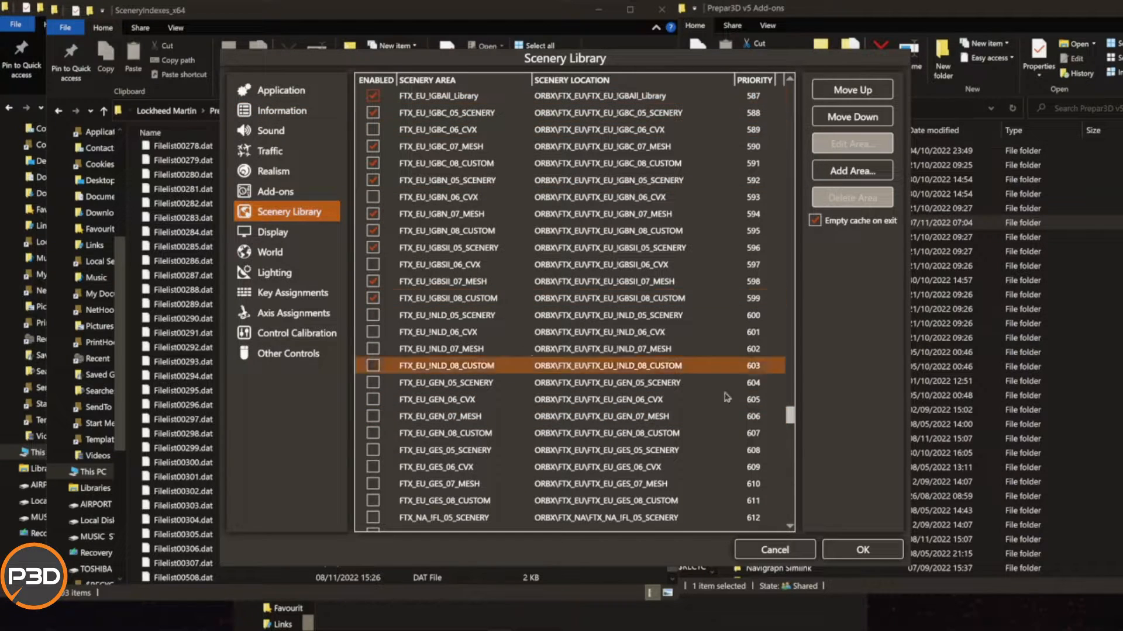
pyautogui.click(865, 556)
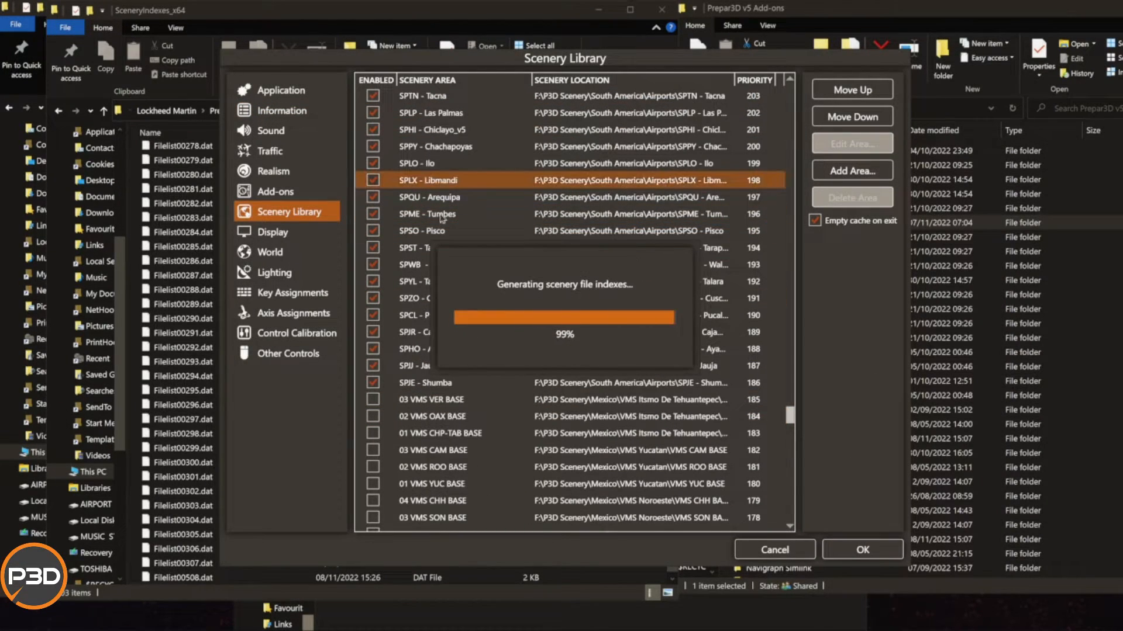
# Delete all the Filelist index files in the SceneryIndexes_x64 folder.
pyautogui.click(232, 174)
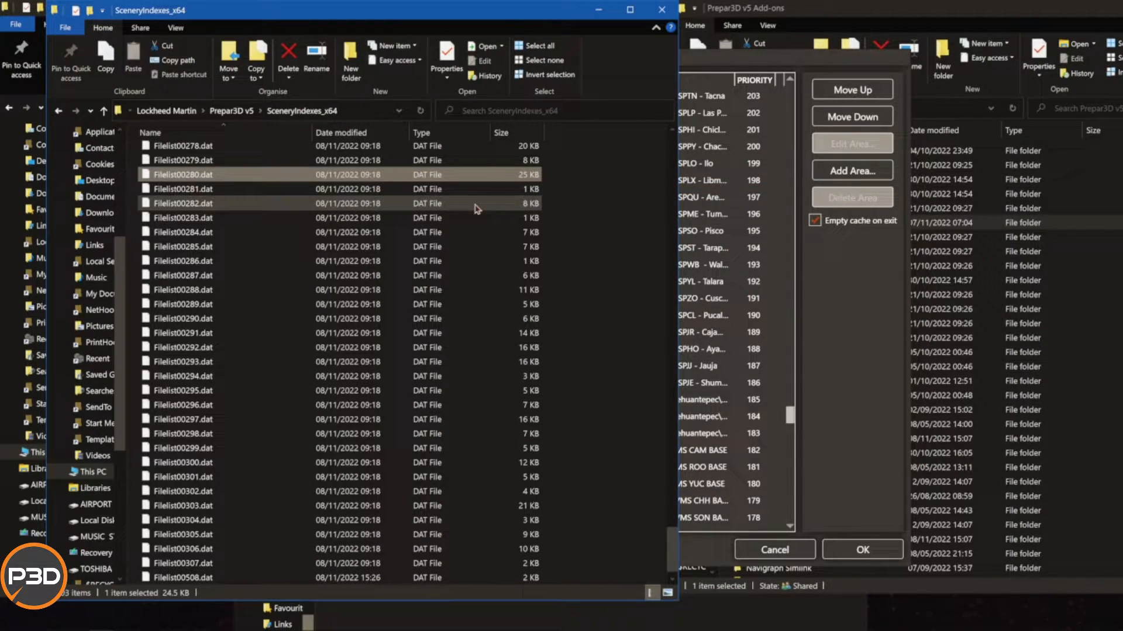
pyautogui.hotkey('ctrl', 'a')
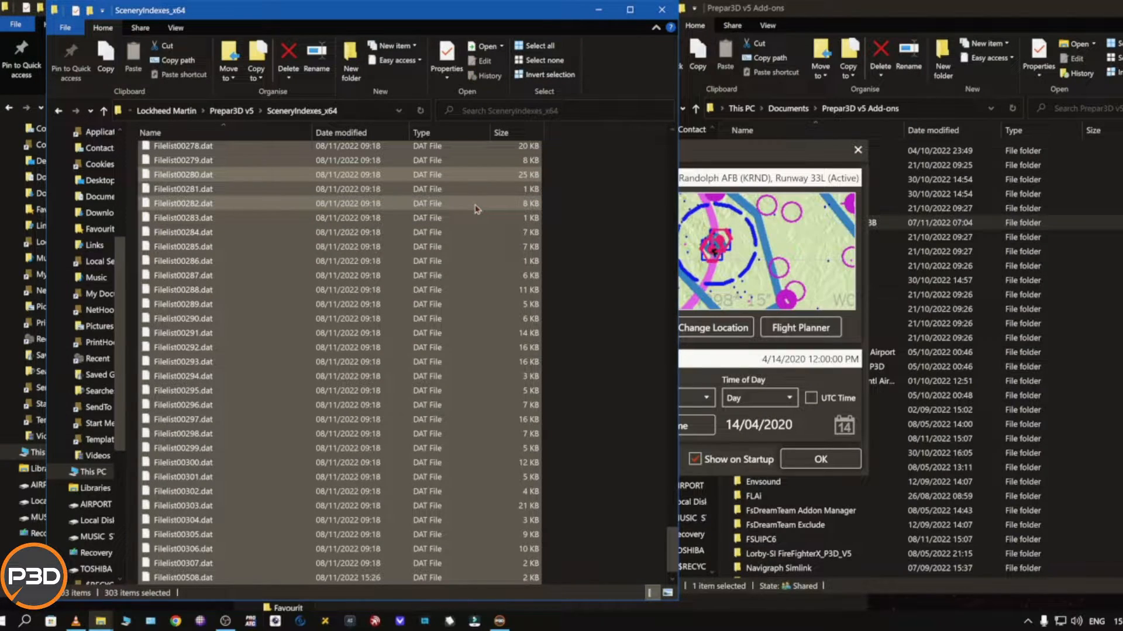
pyautogui.press('Delete')
# Exit Prepar3D and relaunch Prepar3D v5 so it rebuilds its scenery indexes.
pyautogui.click(858, 150)
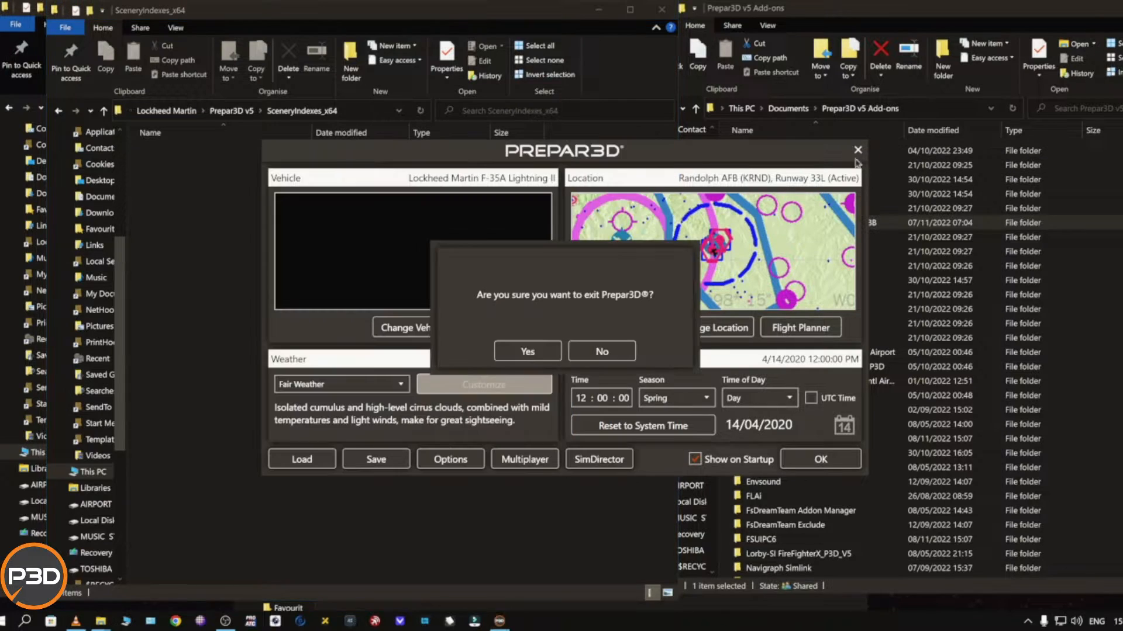
pyautogui.click(510, 353)
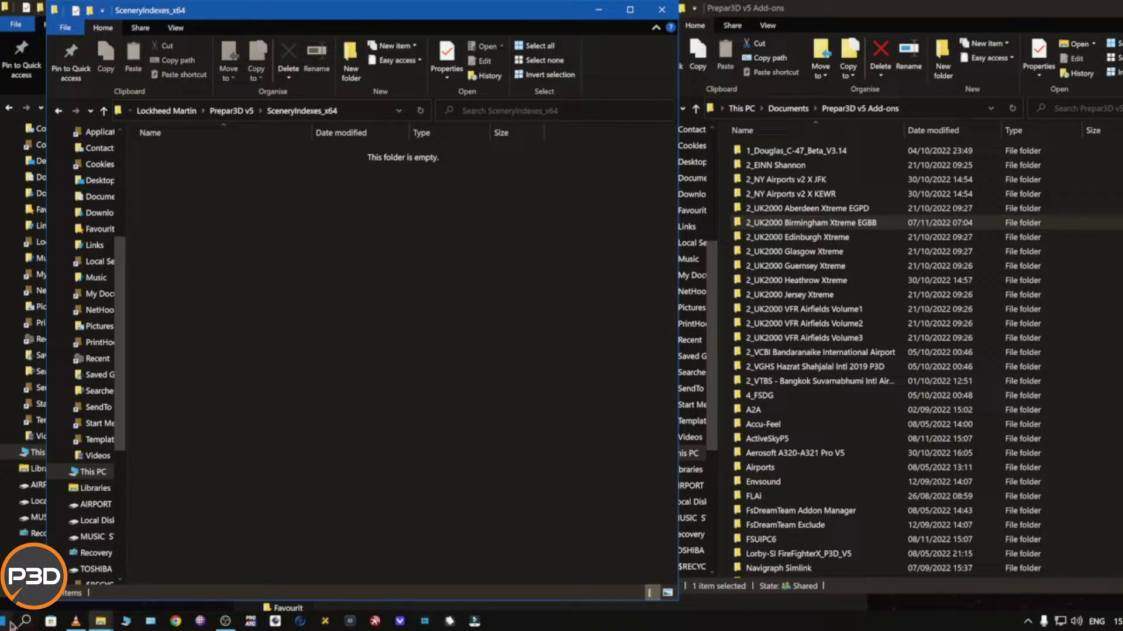
pyautogui.click(7, 624)
pyautogui.rightClick(82, 338)
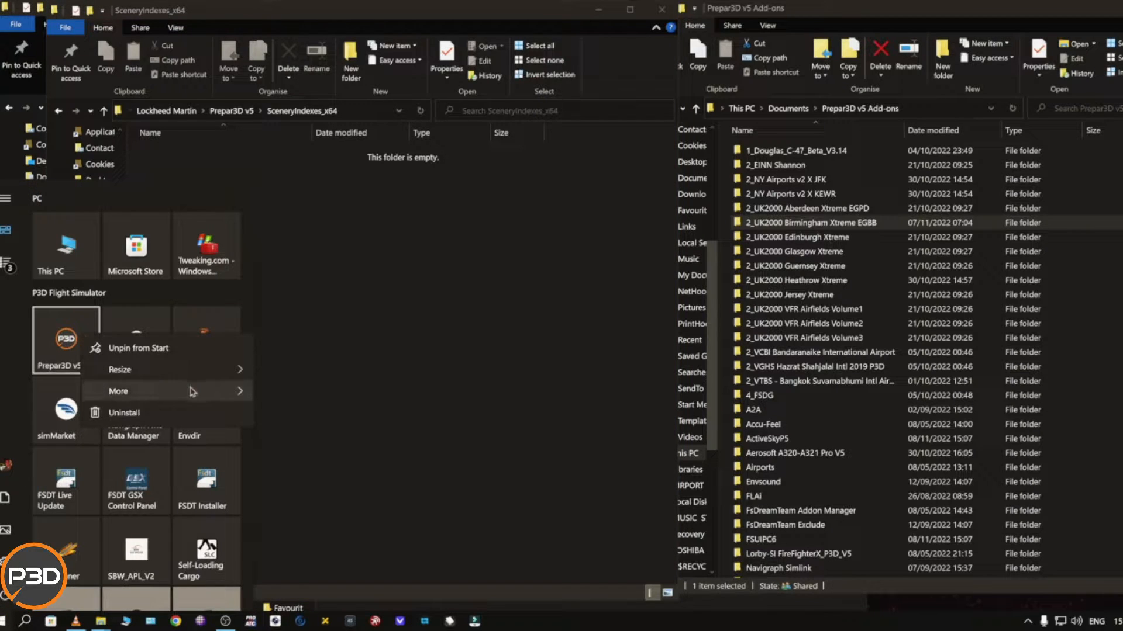
pyautogui.moveTo(206, 392)
pyautogui.click(377, 416)
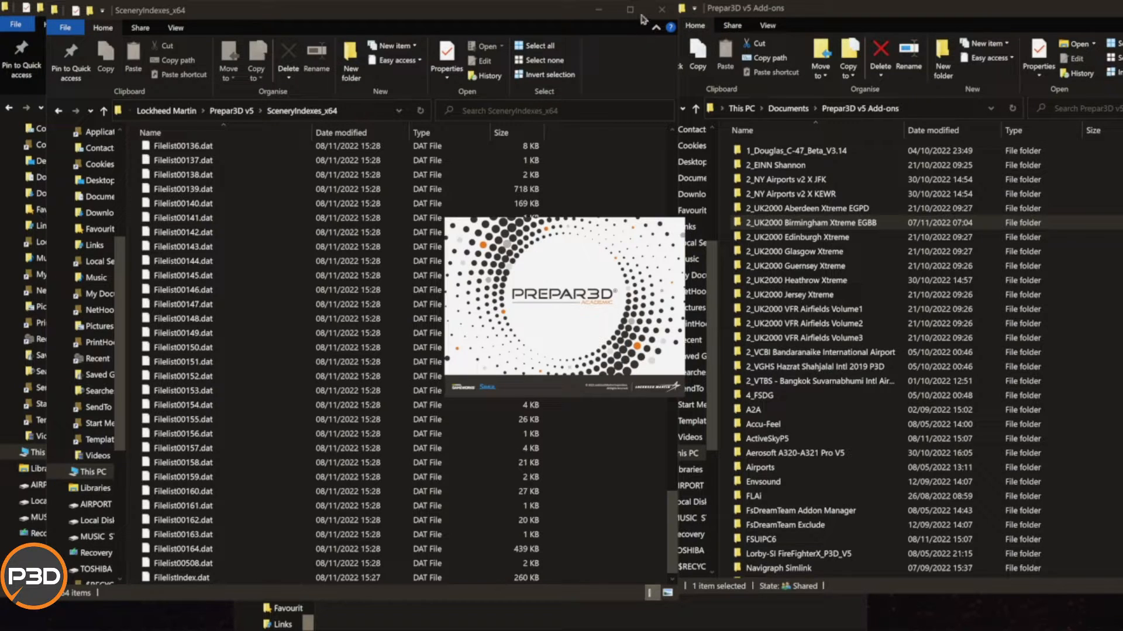
# Open add-on.xml from the 2_UK2000 Glasgow Xtreme folder in Prepar3D v5 Add-ons and highlight its scenery path.
pyautogui.click(601, 10)
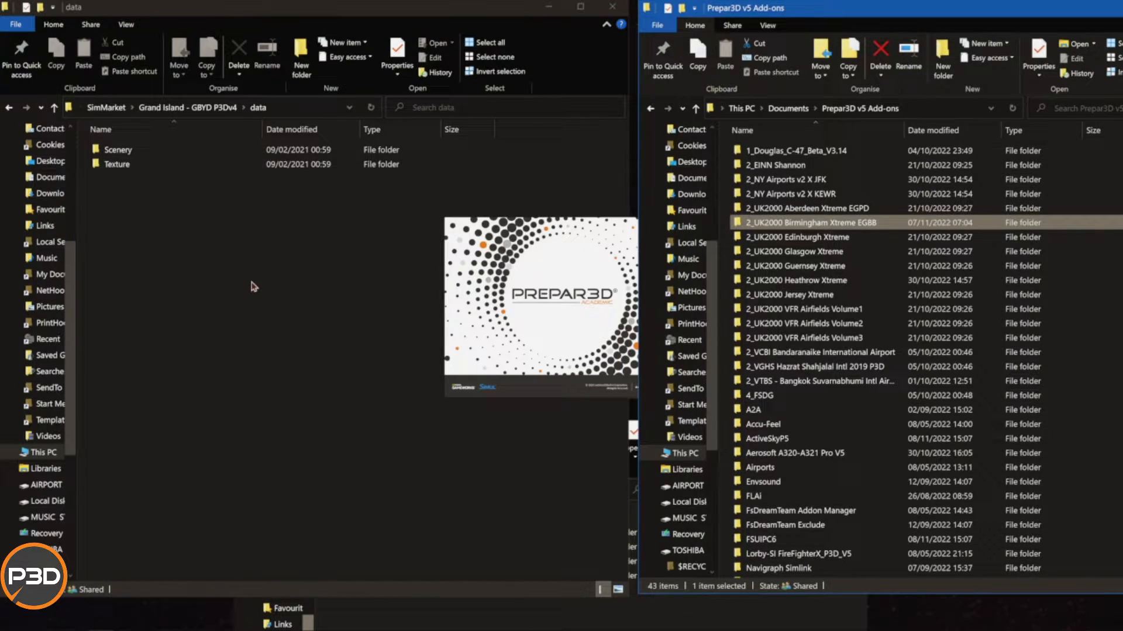
pyautogui.click(252, 287)
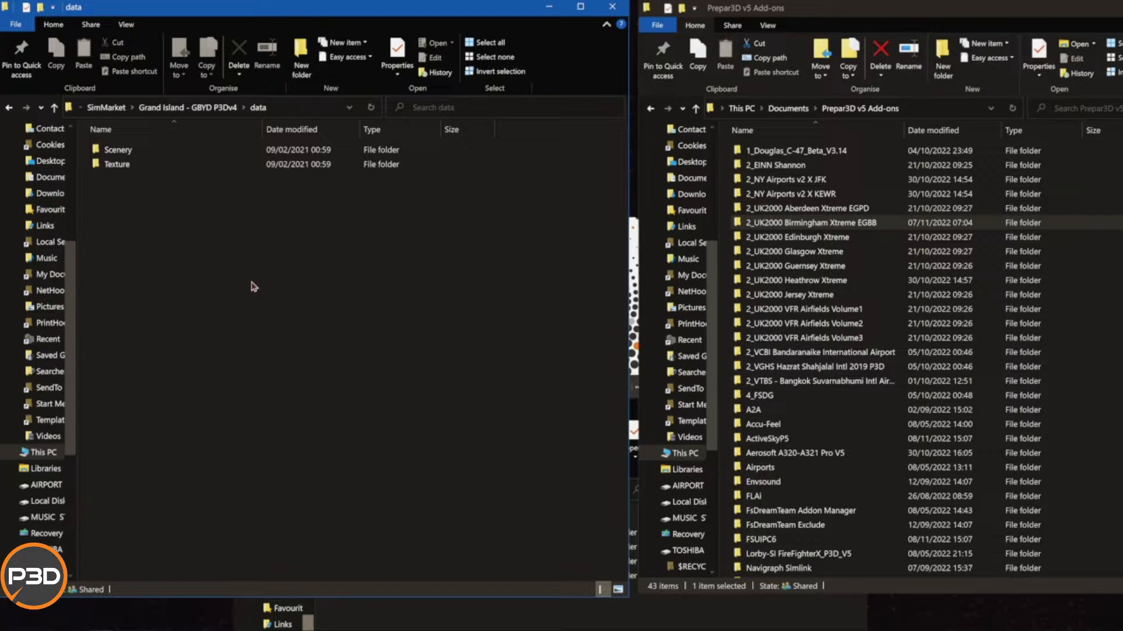
pyautogui.click(836, 454)
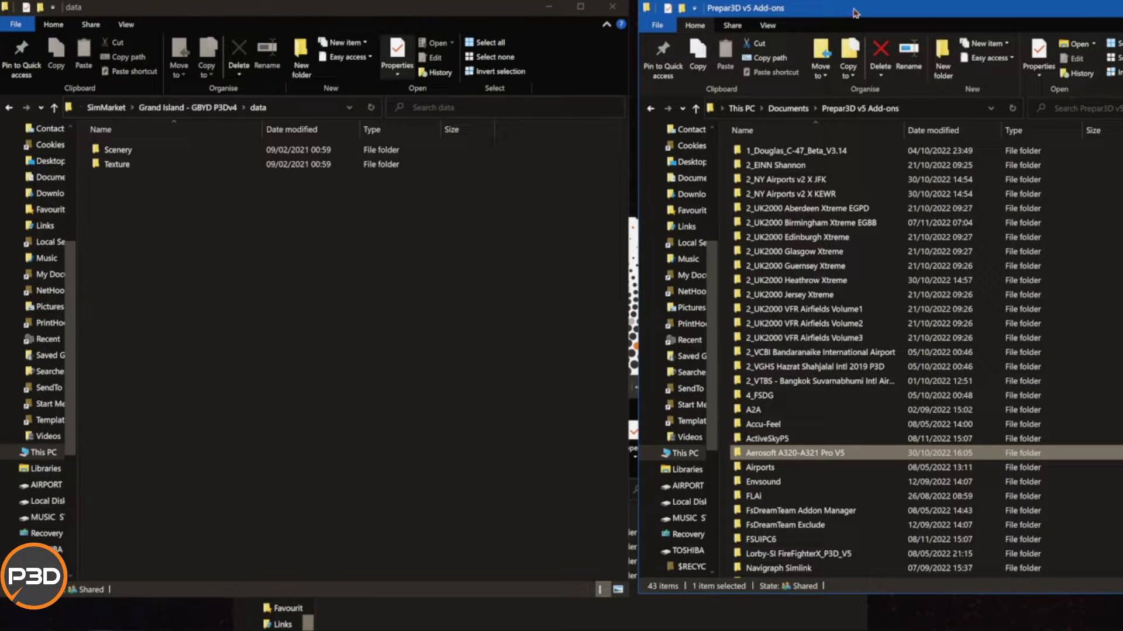
pyautogui.moveTo(854, 13); pyautogui.dragTo(851, 14)
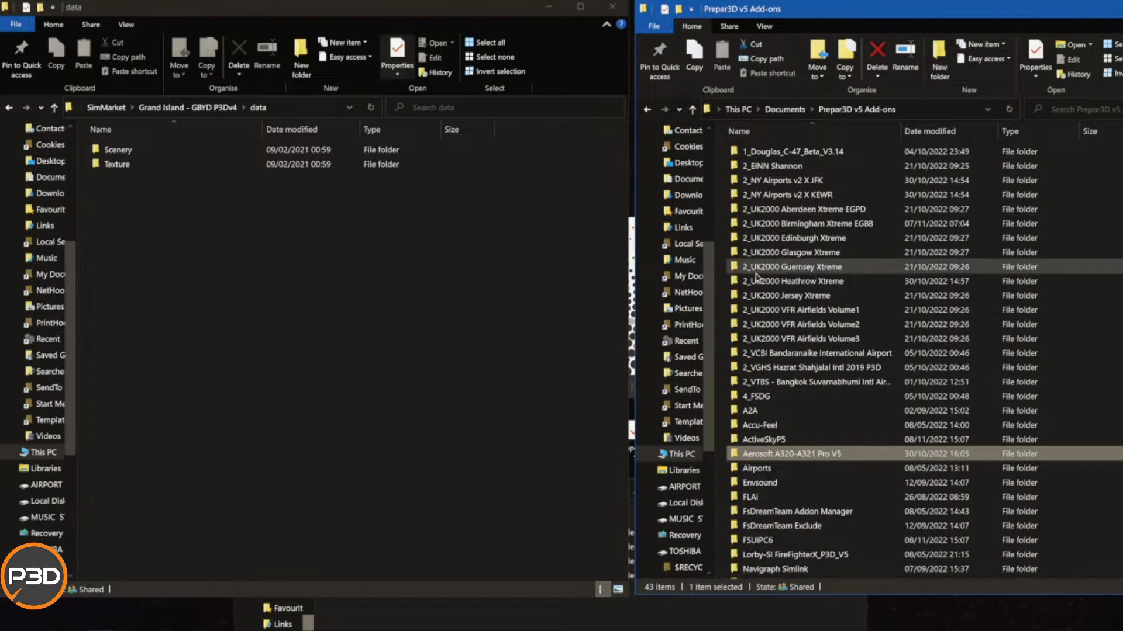
pyautogui.doubleClick(769, 252)
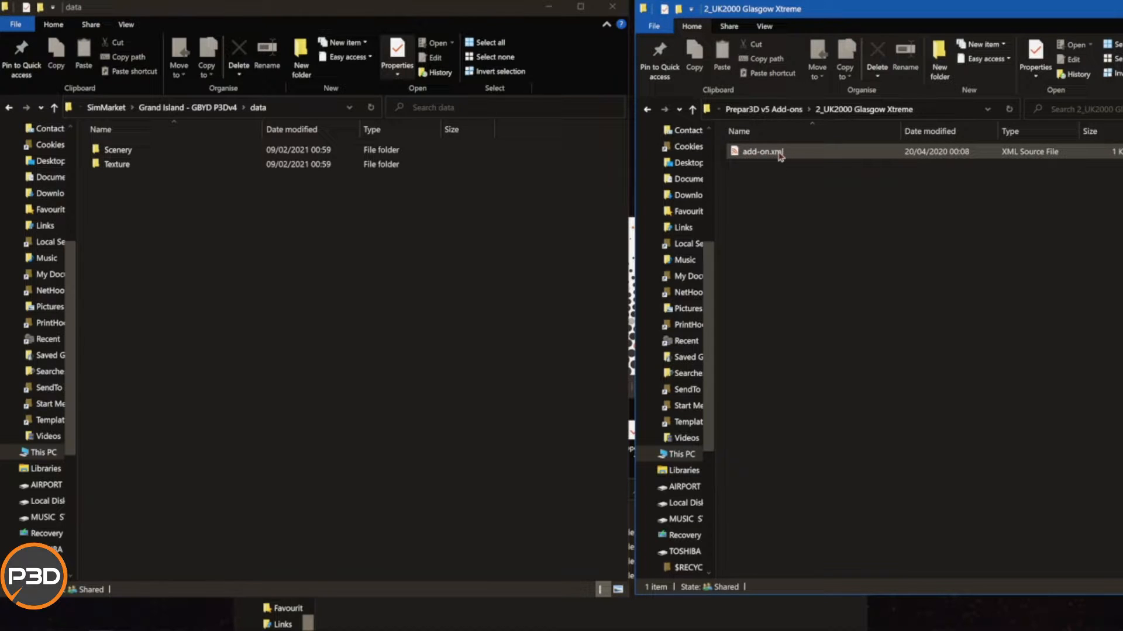
pyautogui.click(780, 155)
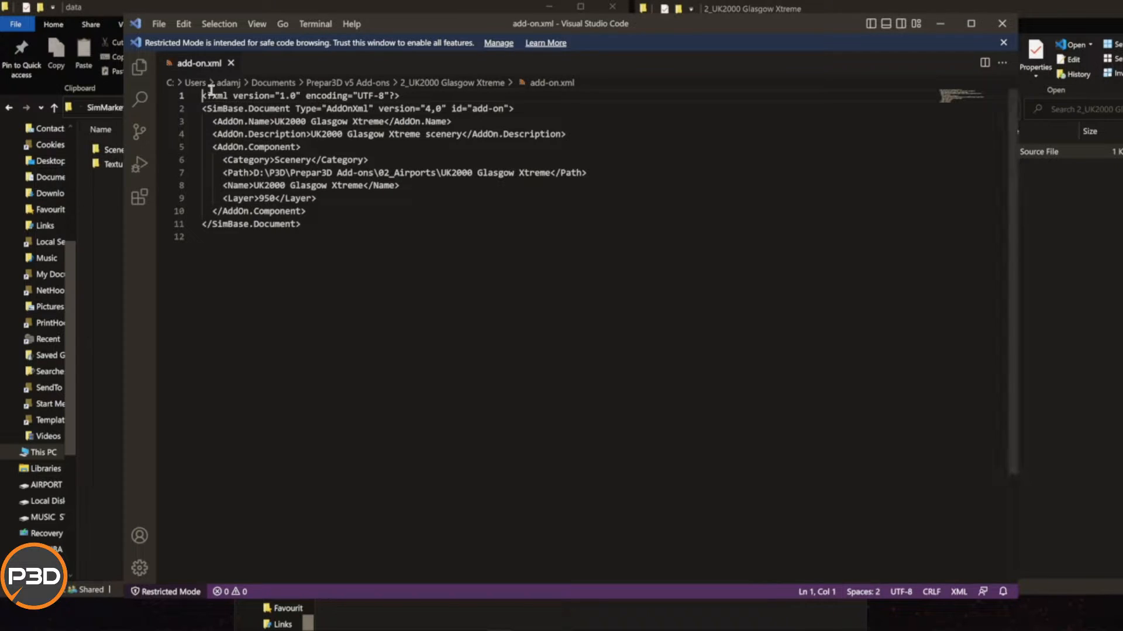
pyautogui.moveTo(252, 172); pyautogui.dragTo(552, 172)
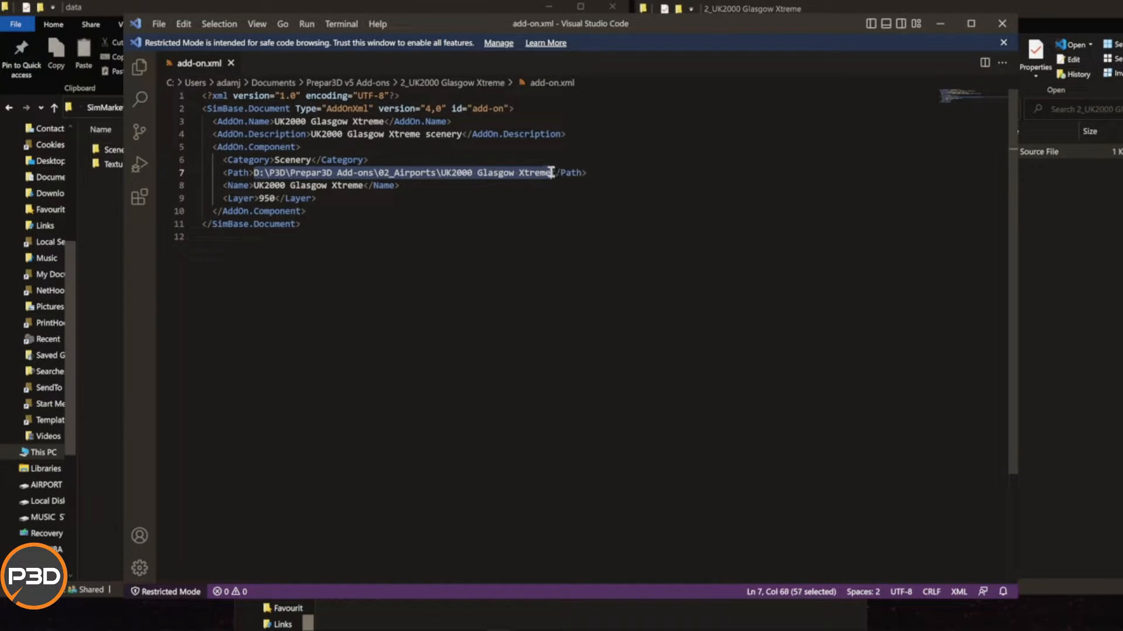
# Browse to D:\P3D\Prepar3D Add-ons\02_Airports and locate the UK2000 Glasgow Xtreme folder.
pyautogui.click(120, 189)
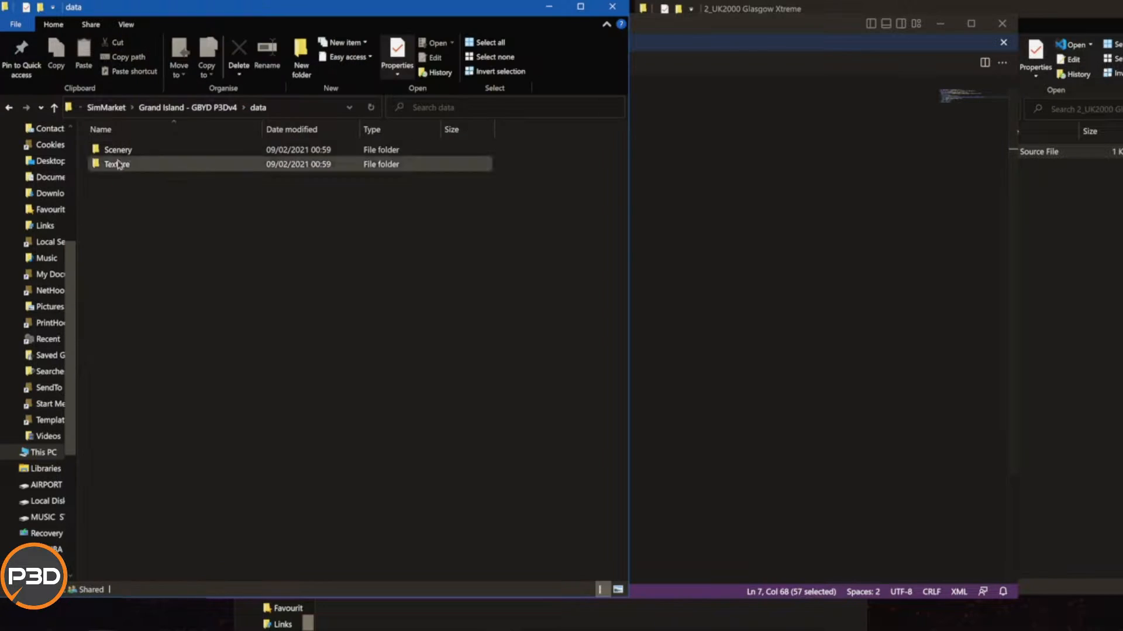
pyautogui.click(111, 107)
pyautogui.click(116, 108)
pyautogui.scroll(-20, 297, 452)
pyautogui.scroll(-20, 297, 452)
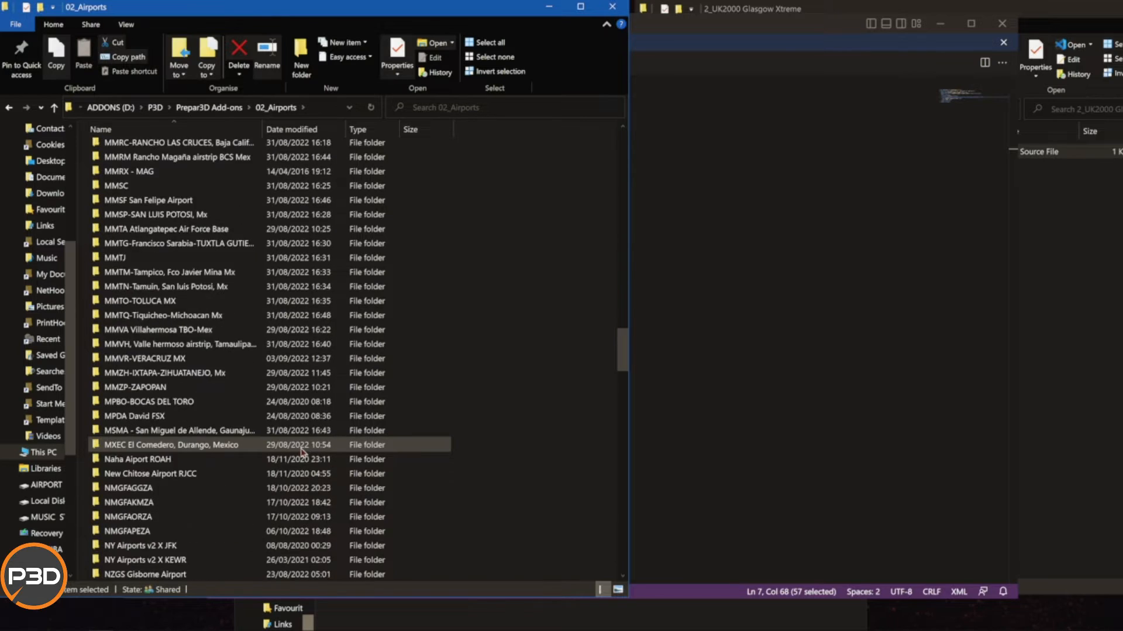
pyautogui.scroll(-6, 305, 449)
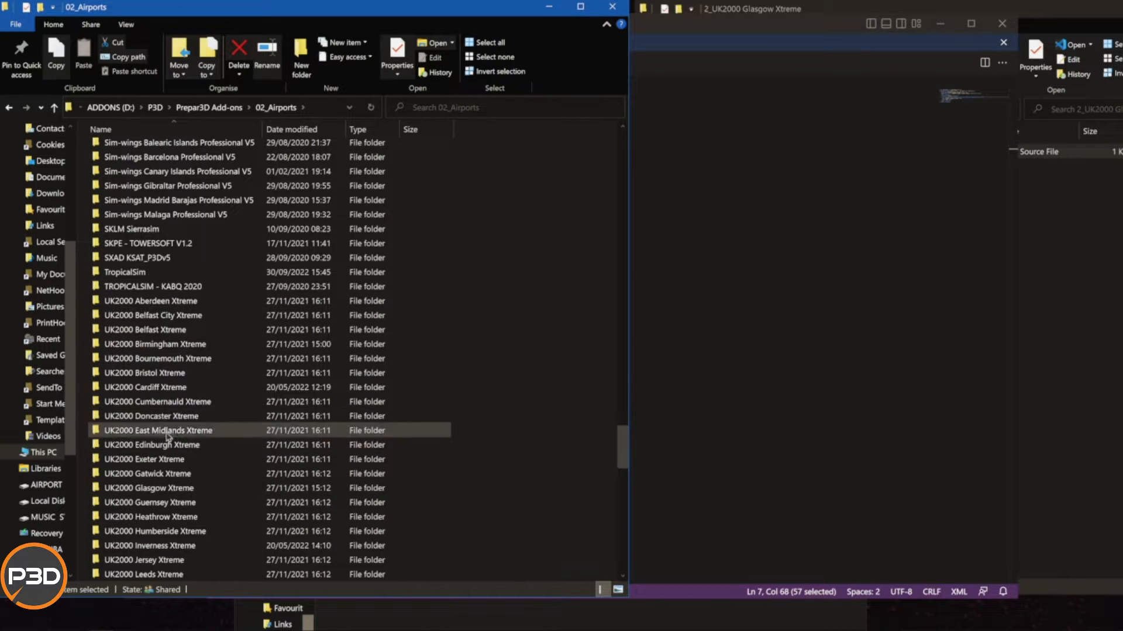
# Recheck the path in add-on.xml and go back to the Prepar3D v5 Add-ons folder in Documents.
pyautogui.click(739, 29)
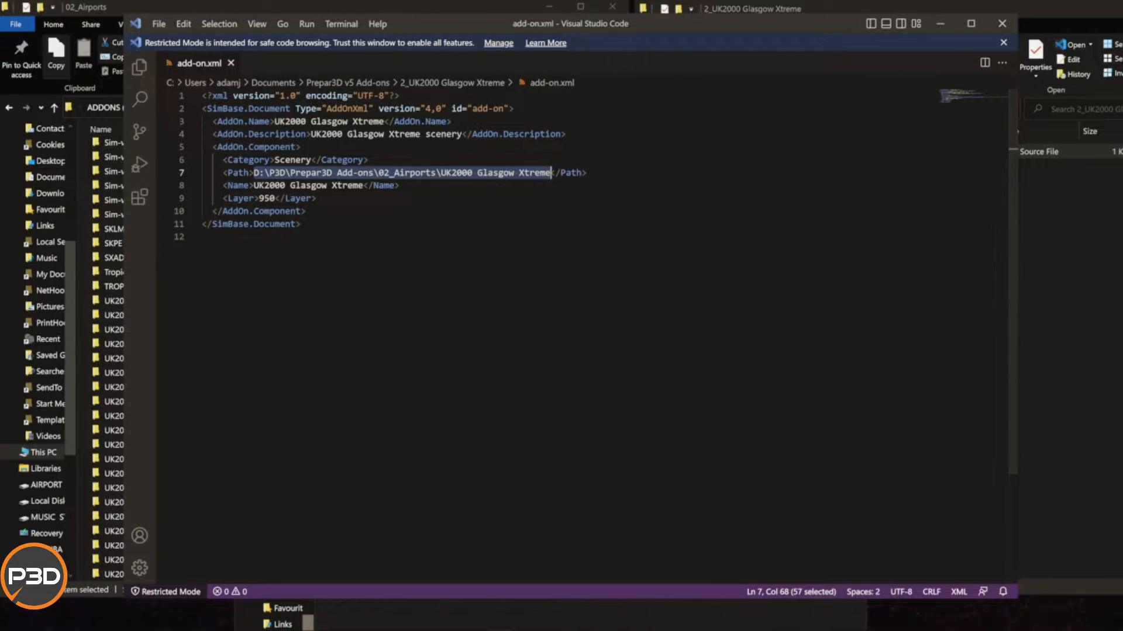
pyautogui.click(1101, 274)
pyautogui.click(763, 110)
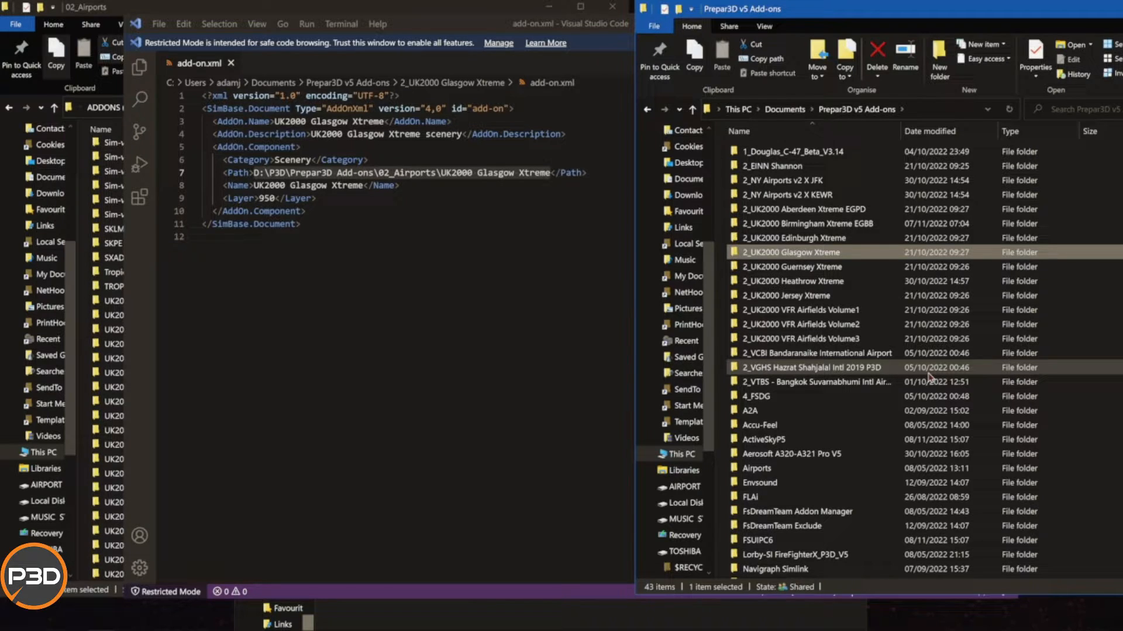
pyautogui.moveTo(812, 263)
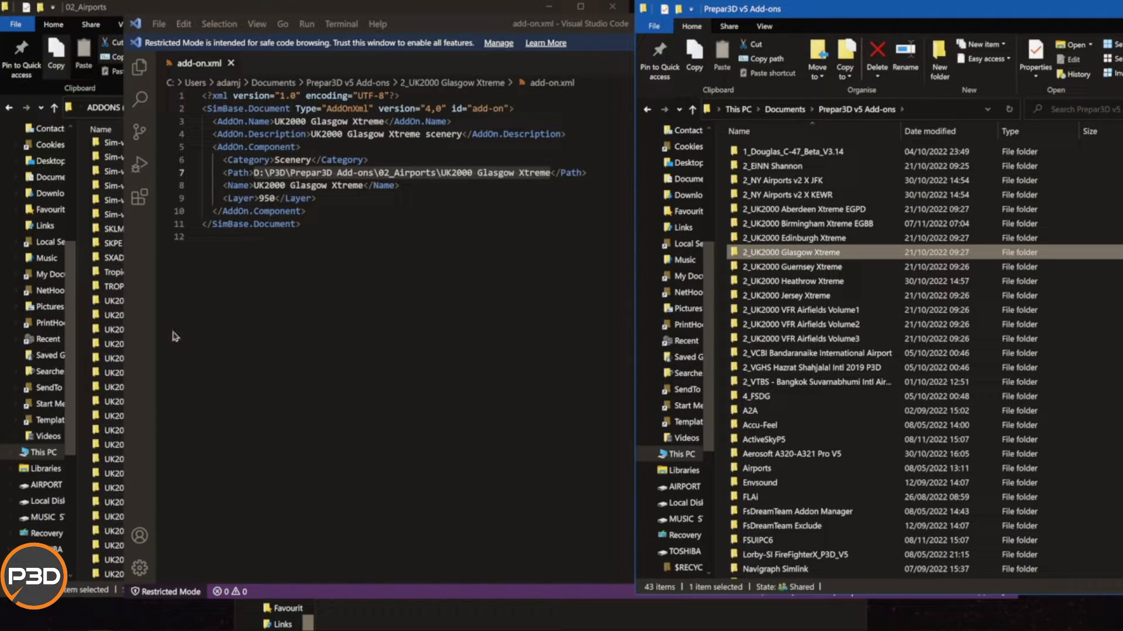
# Review the 02_Airports and Lockheed Martin folders against the Glasgow add-on.xml path, and close the XML file.
pyautogui.click(82, 14)
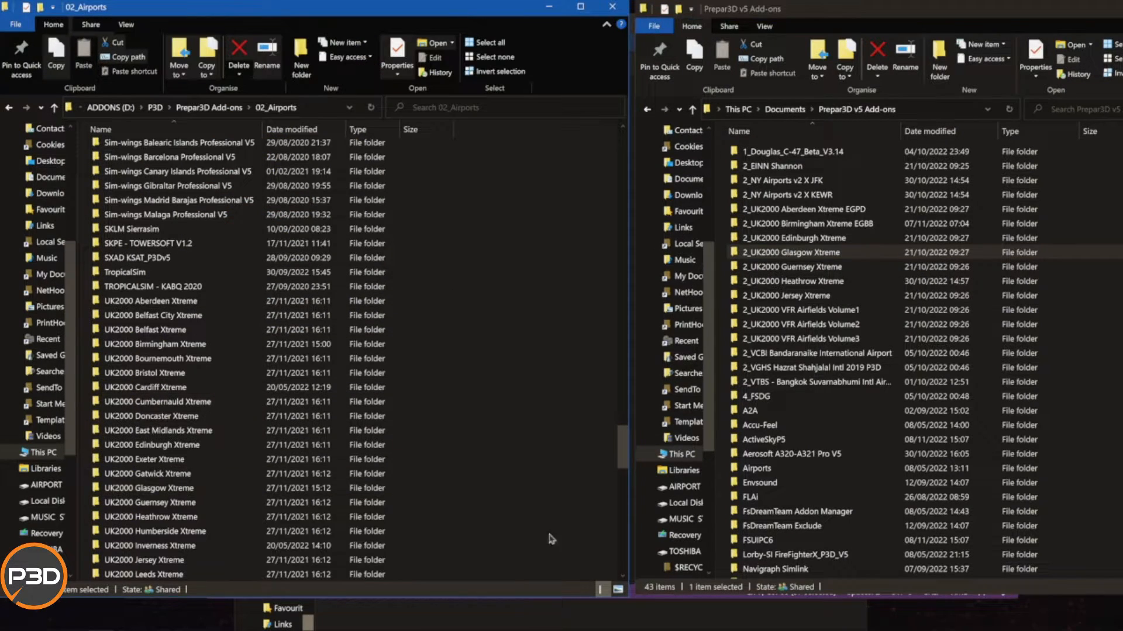
pyautogui.click(572, 619)
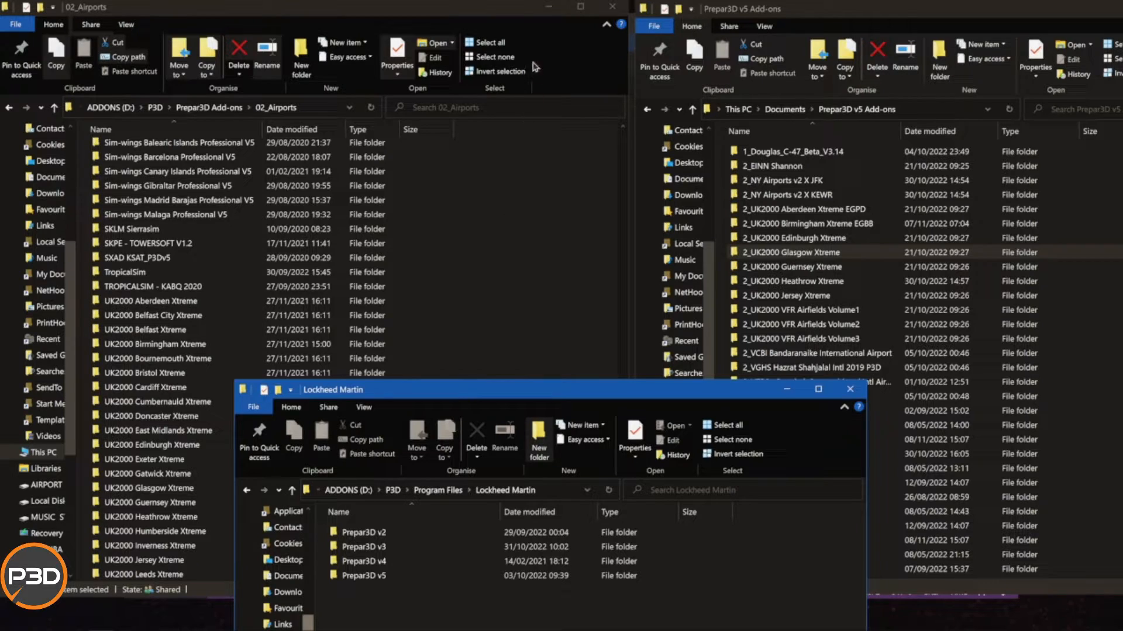
pyautogui.click(499, 621)
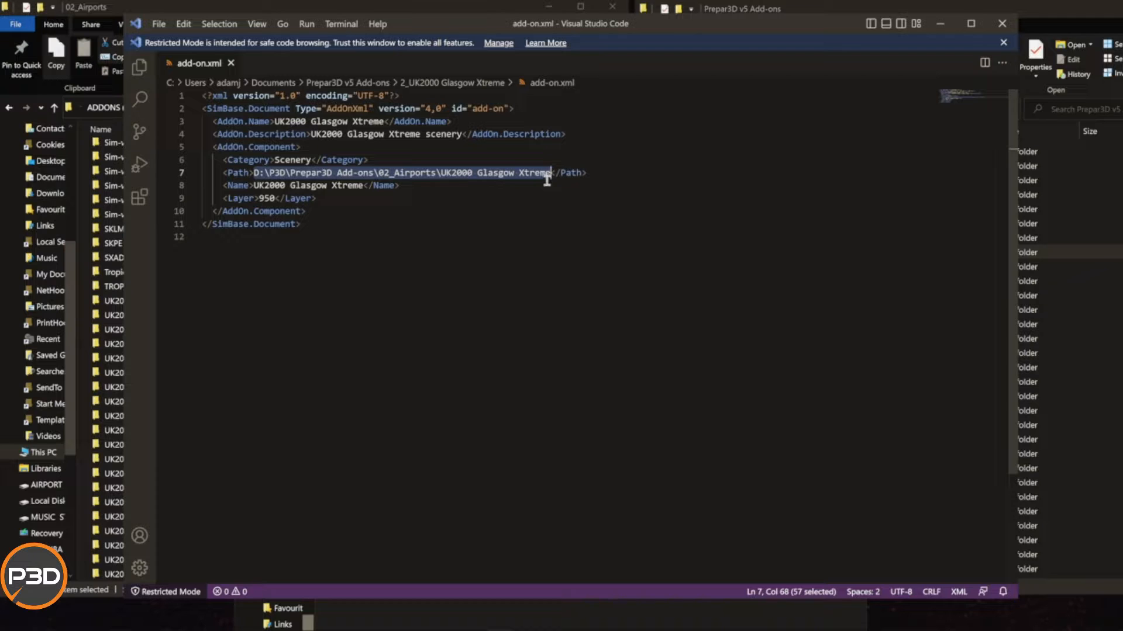
pyautogui.click(994, 25)
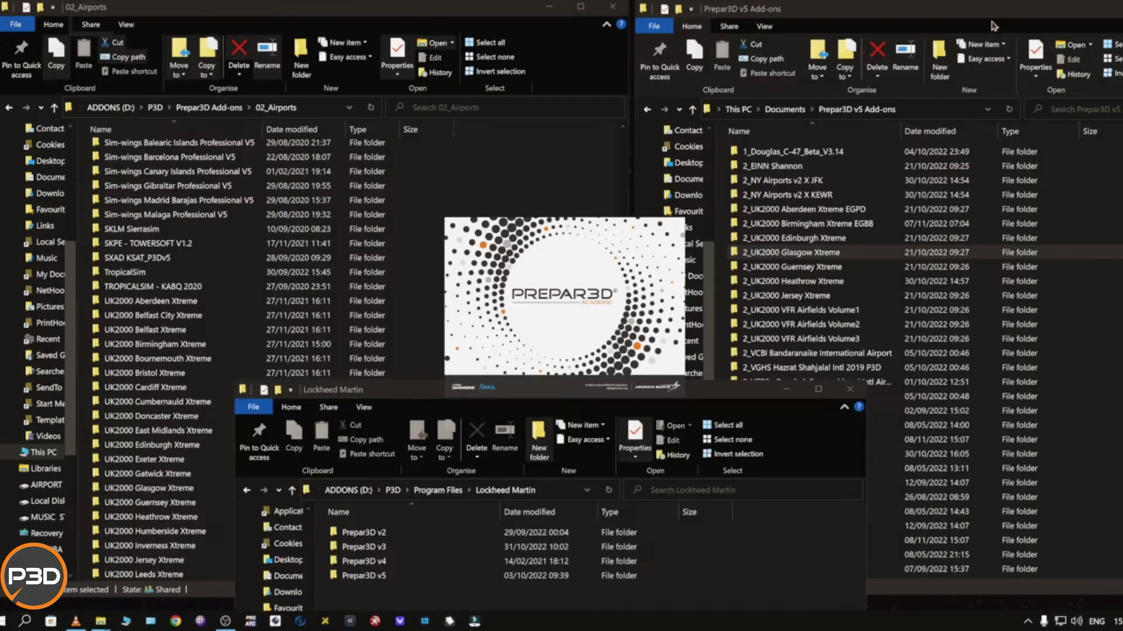
# Bring the SceneryIndexes_x64 window forward and go up to ProgramData's Prepar3D v5 folder.
pyautogui.click(870, 13)
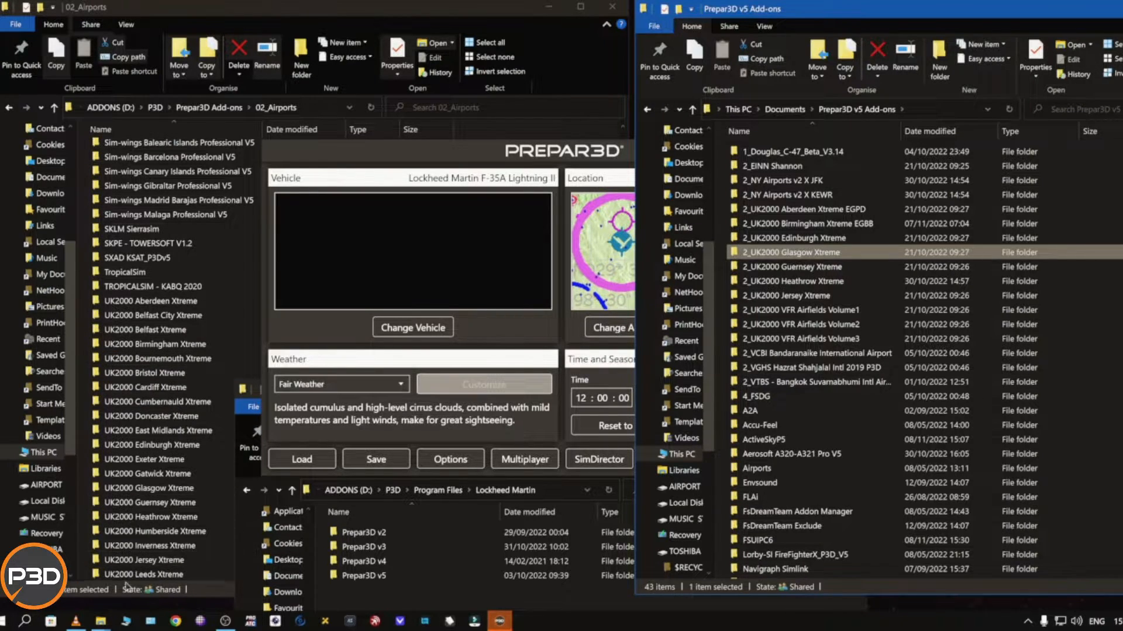
pyautogui.moveTo(101, 621)
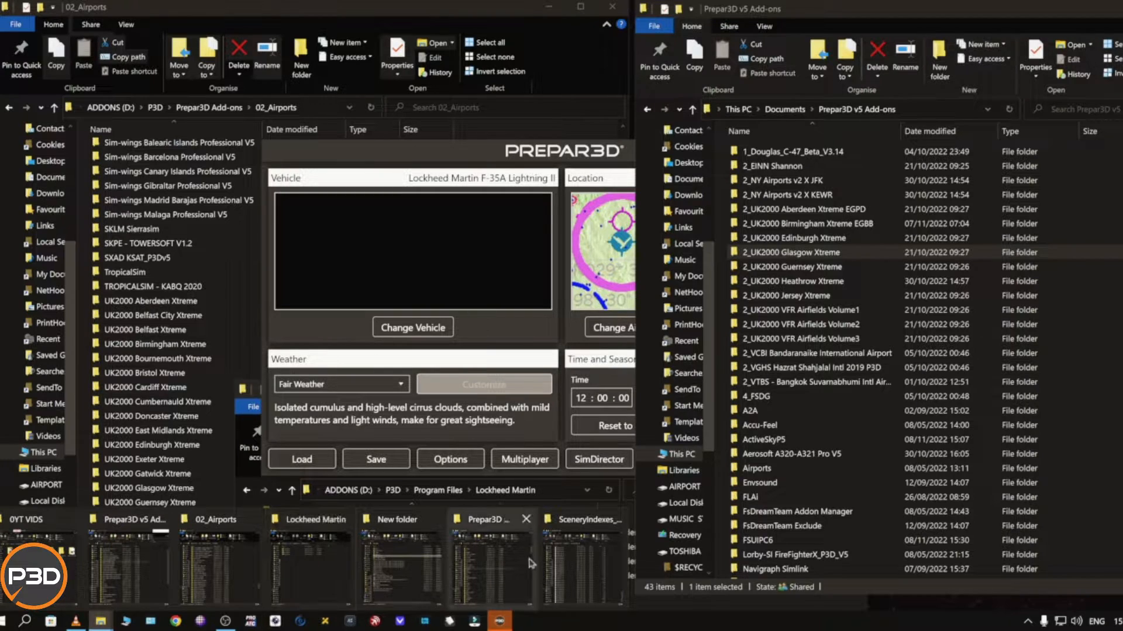
pyautogui.click(590, 576)
pyautogui.click(233, 110)
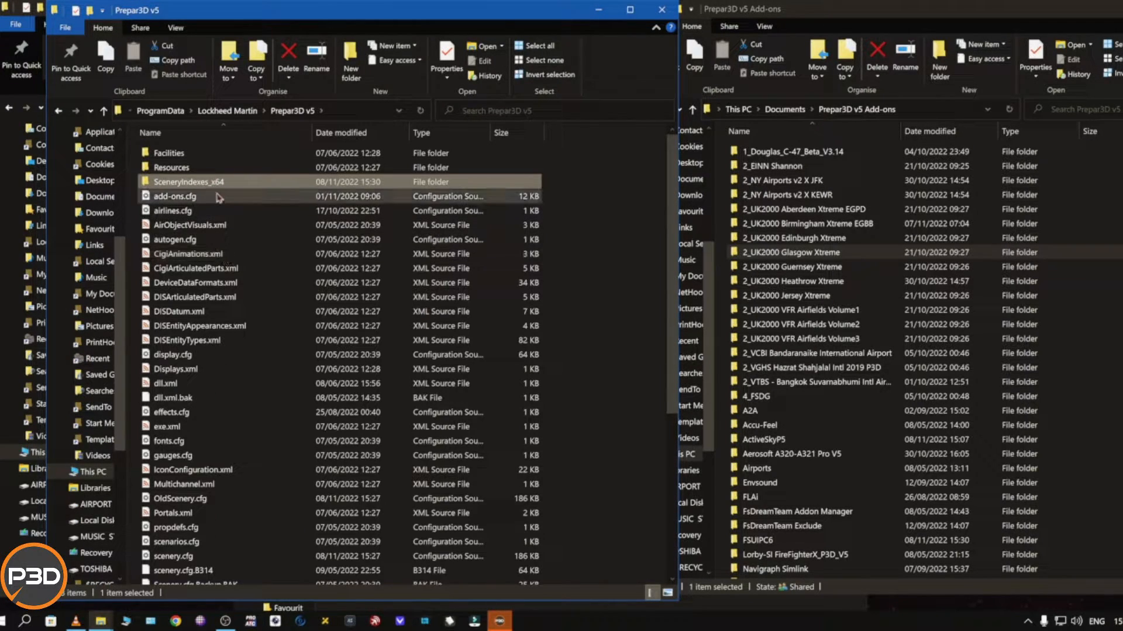
# Locate add-ons.cfg and scenery.cfg in ProgramData's Prepar3D v5 folder, and minimise that folder window.
pyautogui.click(205, 200)
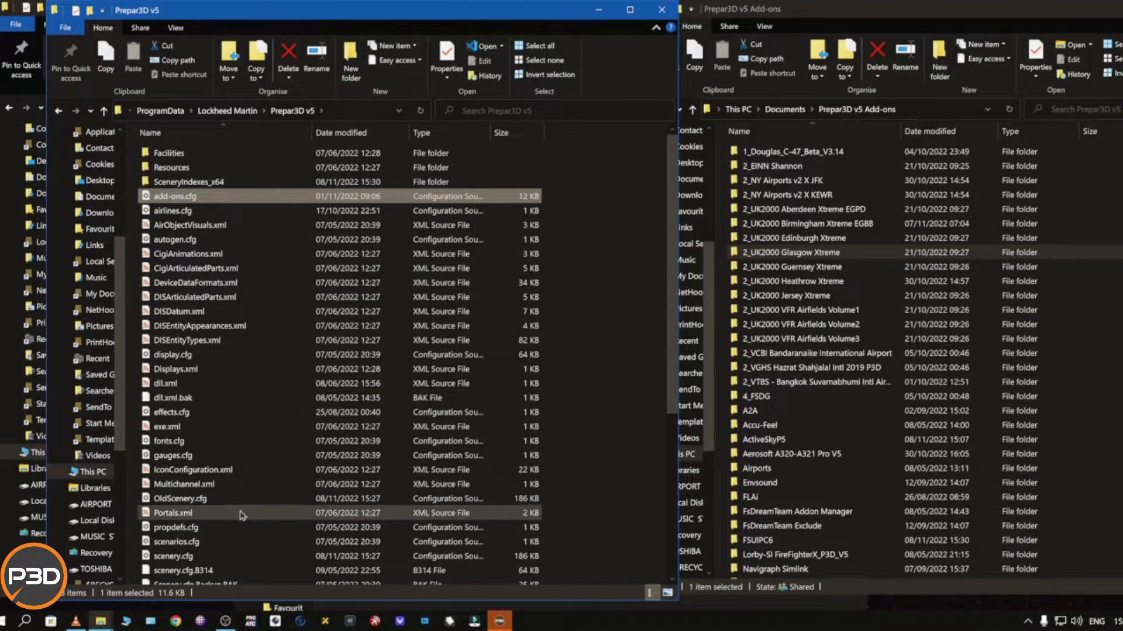
pyautogui.scroll(-3, 241, 513)
pyautogui.click(225, 436)
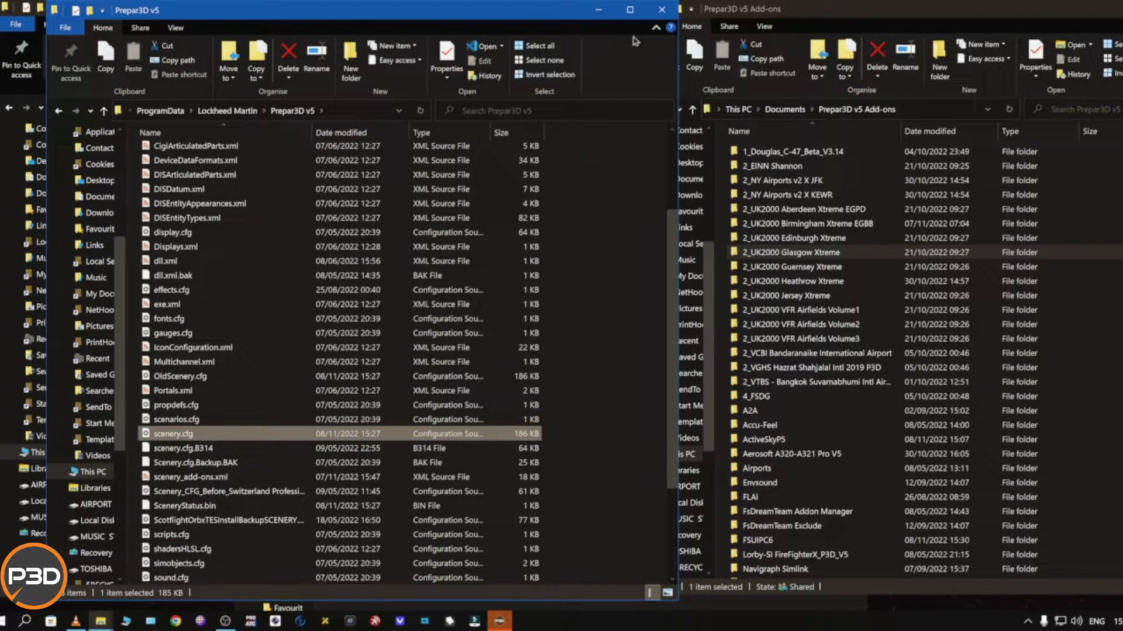
pyautogui.click(594, 11)
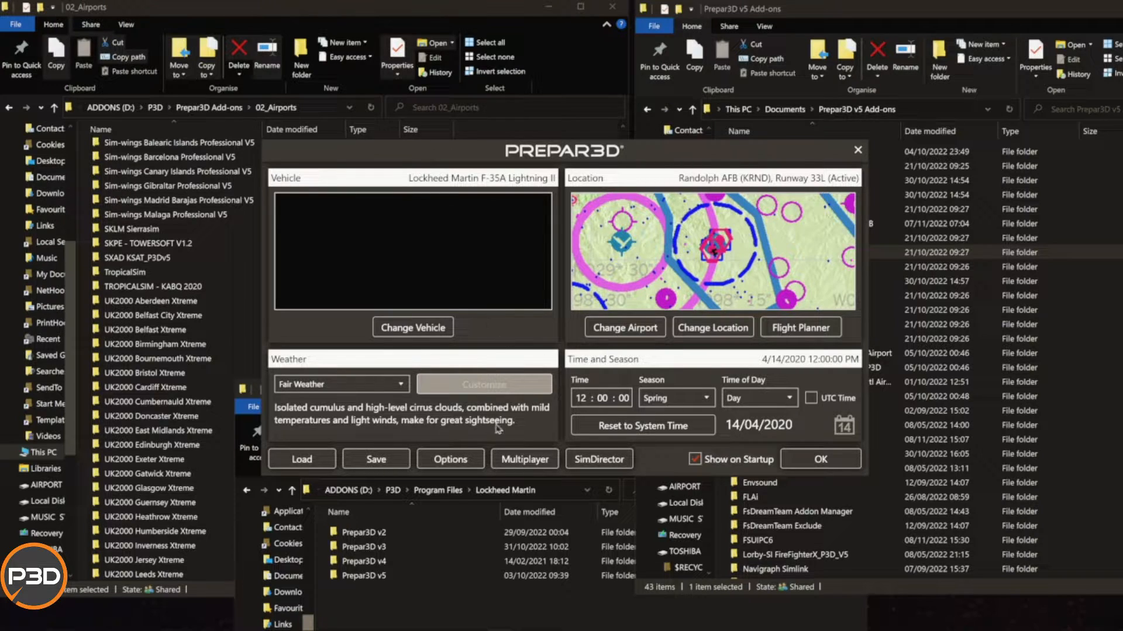
# Open the Scenery Library in the Prepar3D options, view the Add Scenery Area dialog and its folder browser, and cancel both.
pyautogui.click(460, 464)
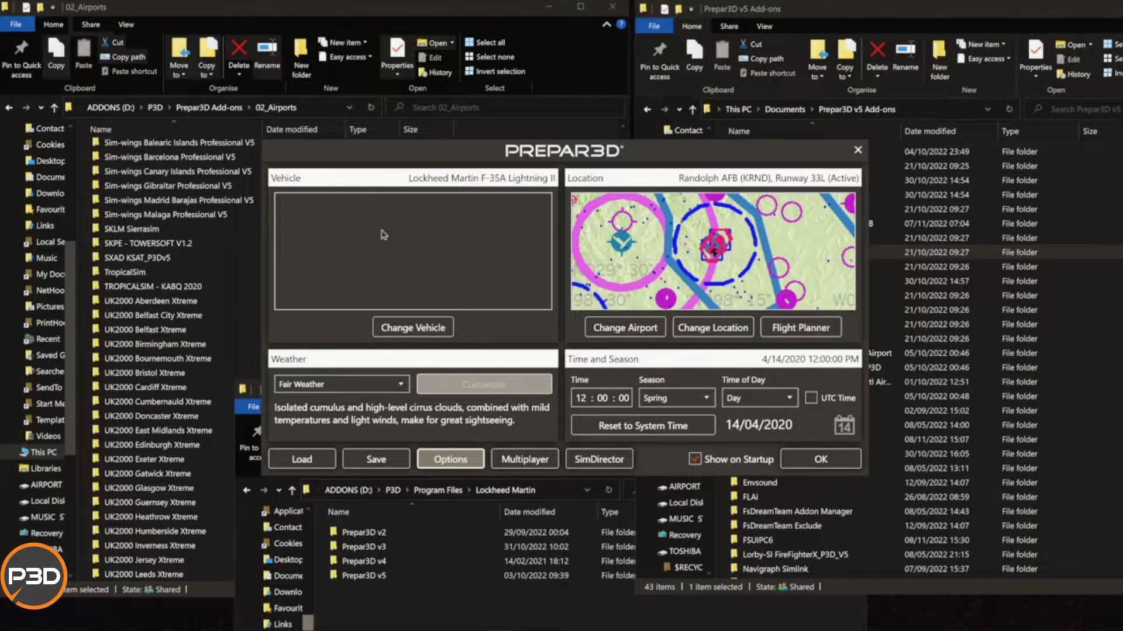
pyautogui.click(288, 211)
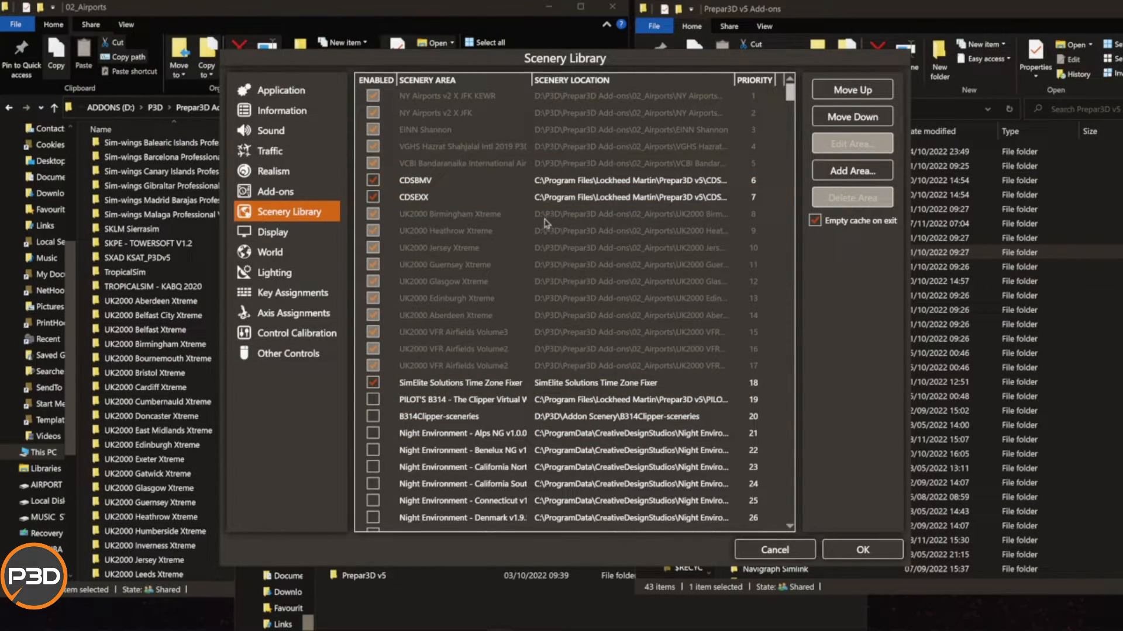
pyautogui.click(852, 170)
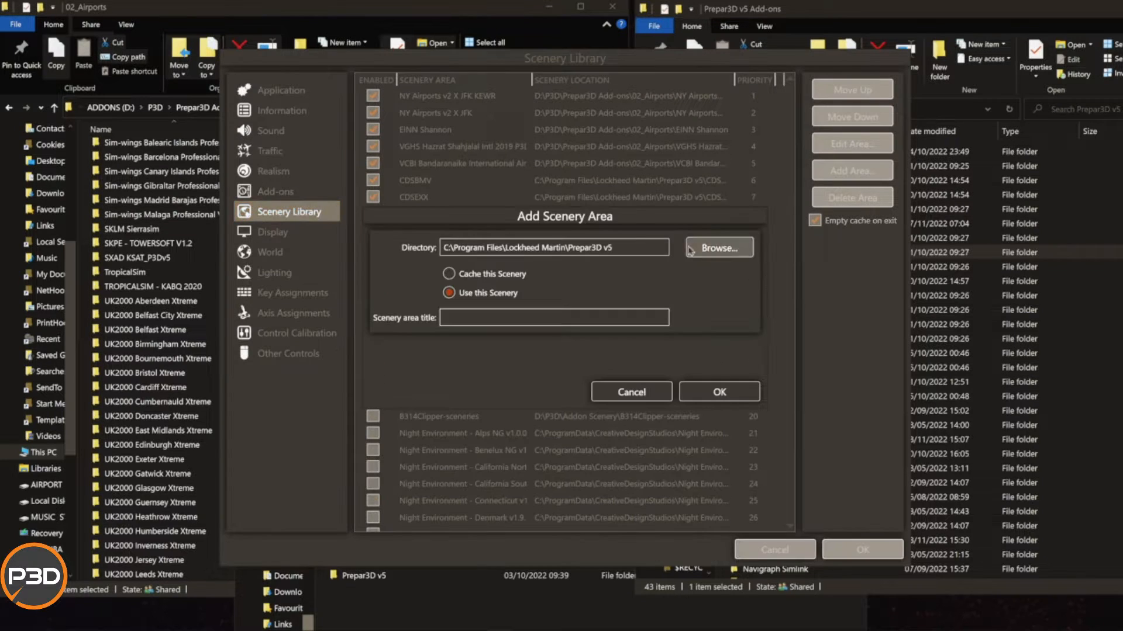
pyautogui.click(695, 254)
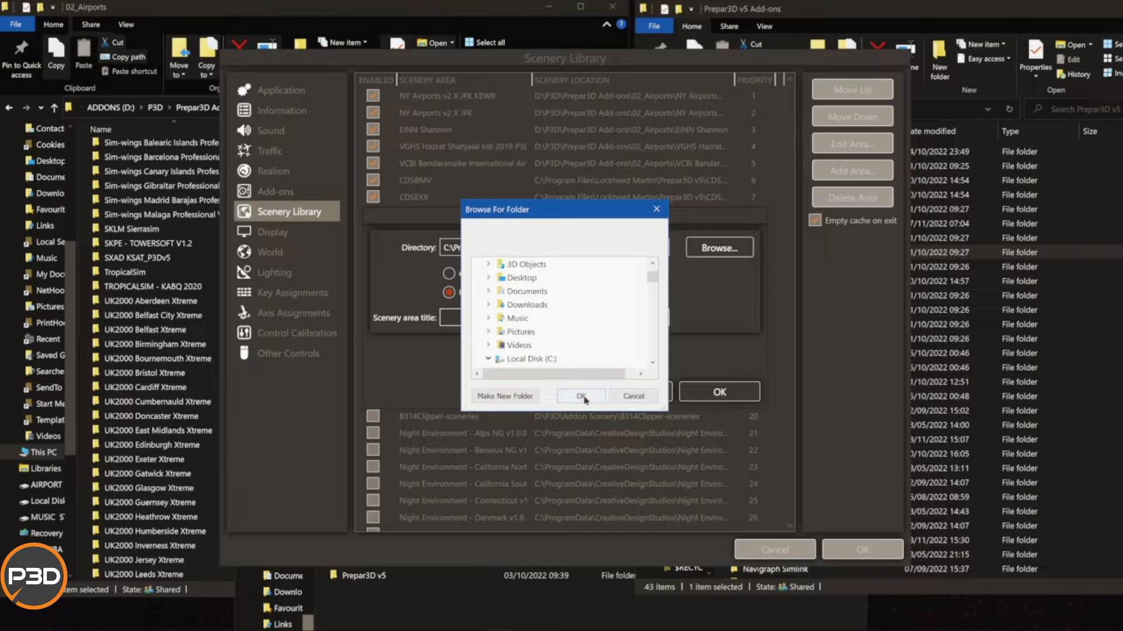
pyautogui.click(633, 396)
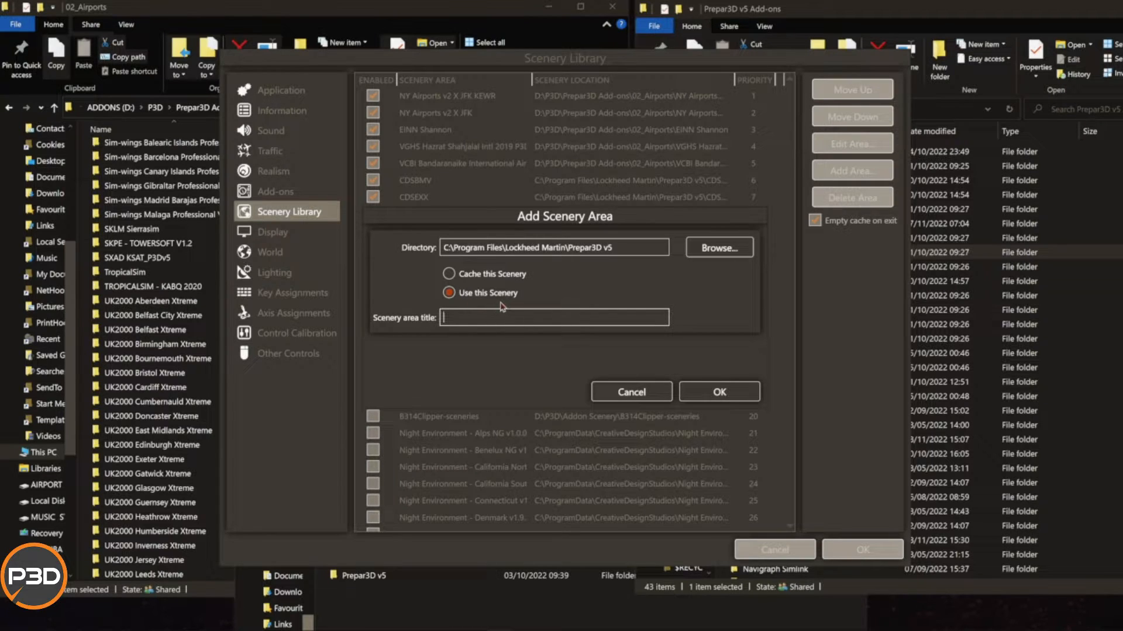
pyautogui.click(632, 392)
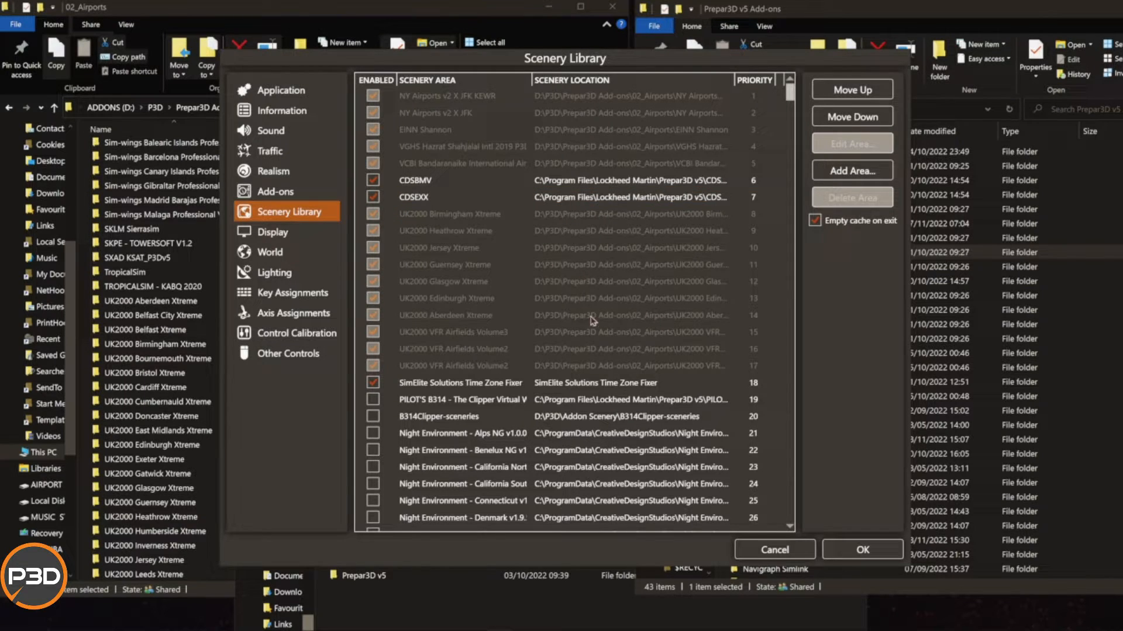
# Look through the scenery areas from the highest priority past the Night Environment entries, and select AGGV Suavanao.
pyautogui.scroll(-9, 600, 355)
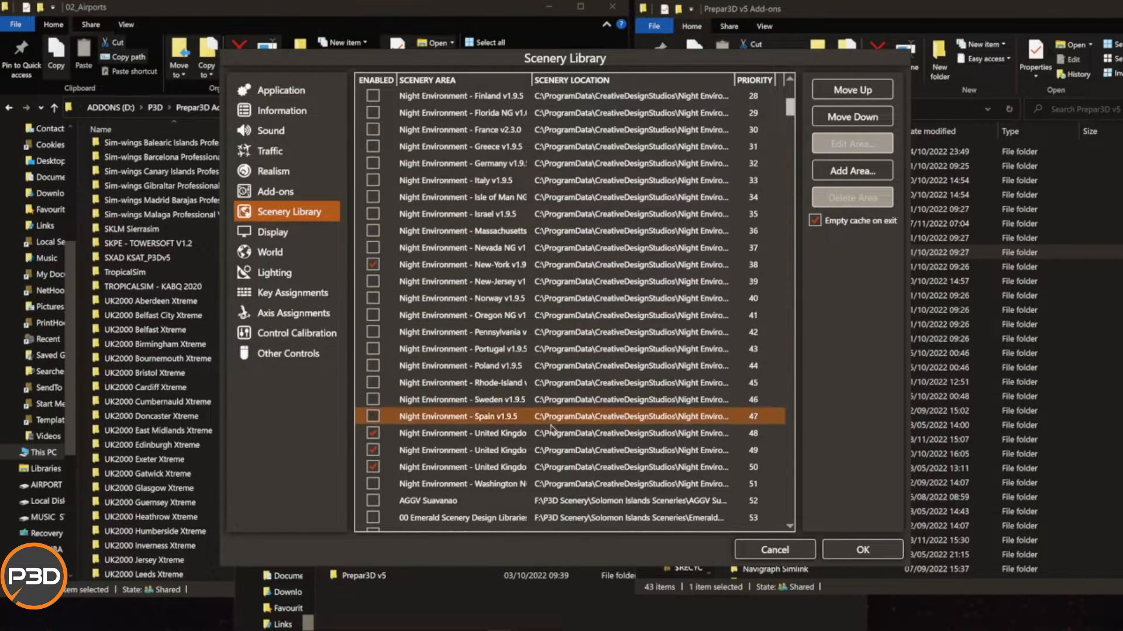
pyautogui.scroll(-6, 553, 433)
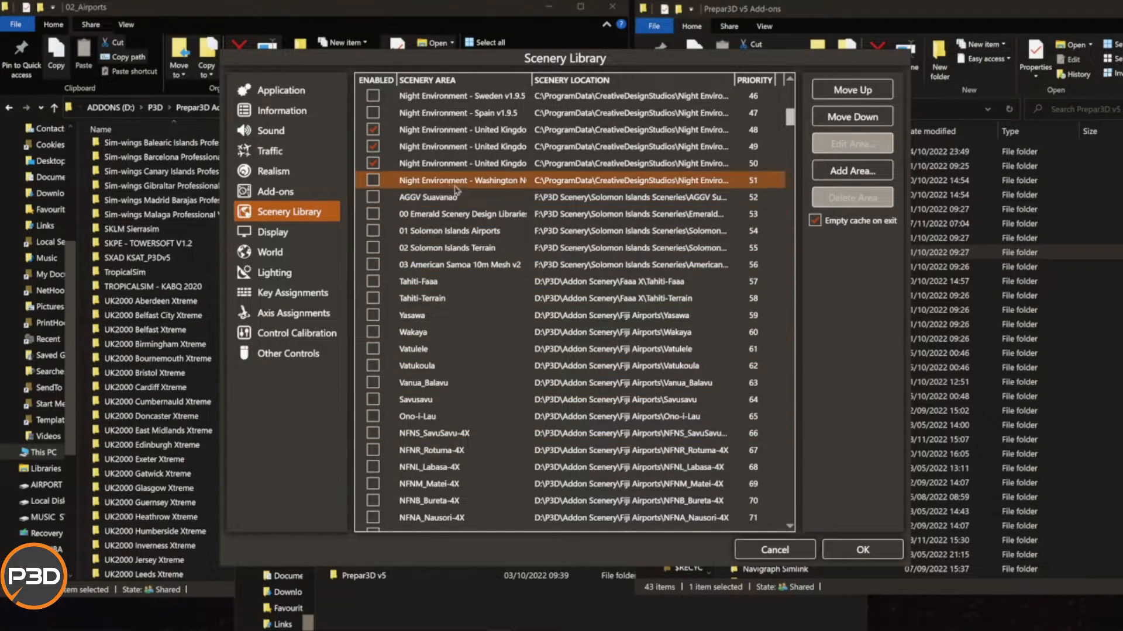
pyautogui.scroll(15, 462, 146)
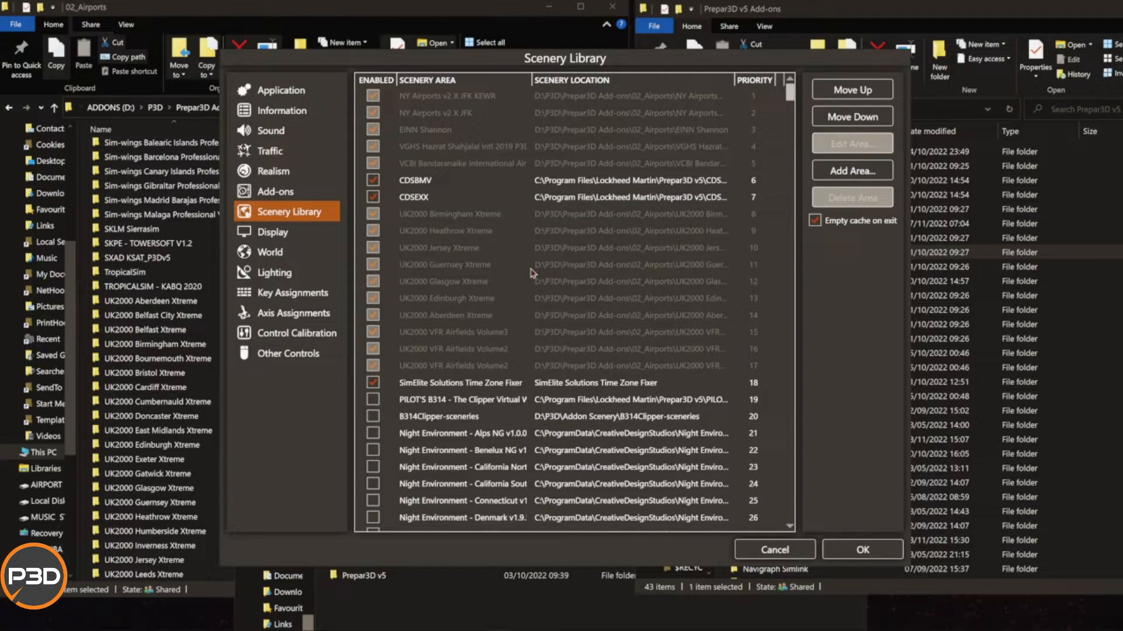
pyautogui.scroll(-12, 532, 272)
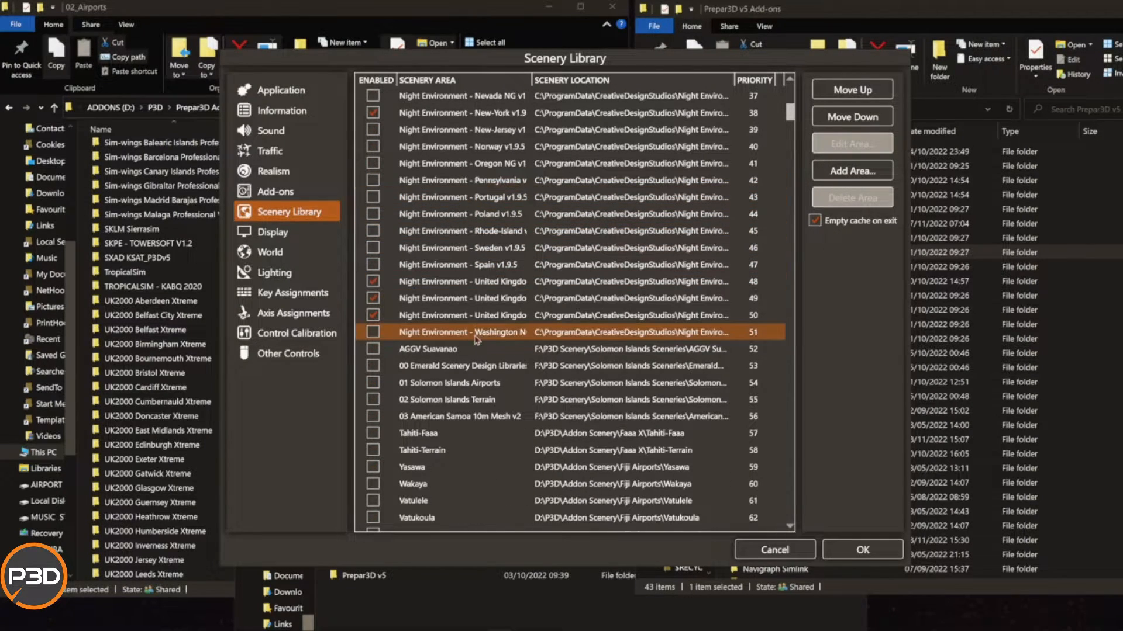
pyautogui.click(478, 353)
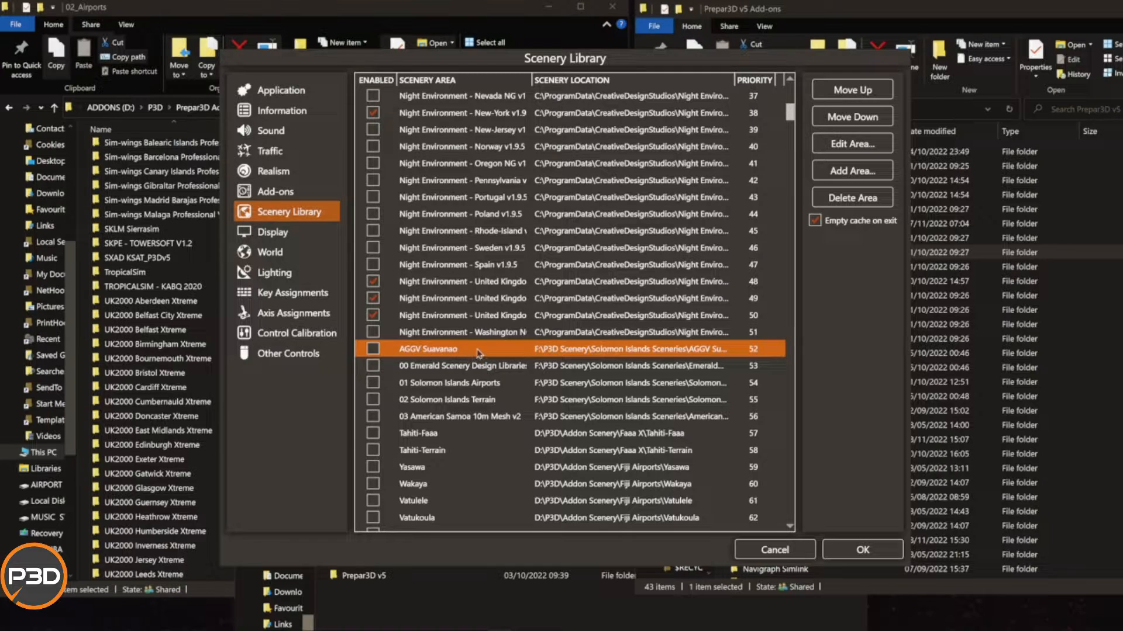
# Examine the scenery areas and their locations from the Fiji airports down to the ORBX entries.
pyautogui.scroll(-3, 476, 351)
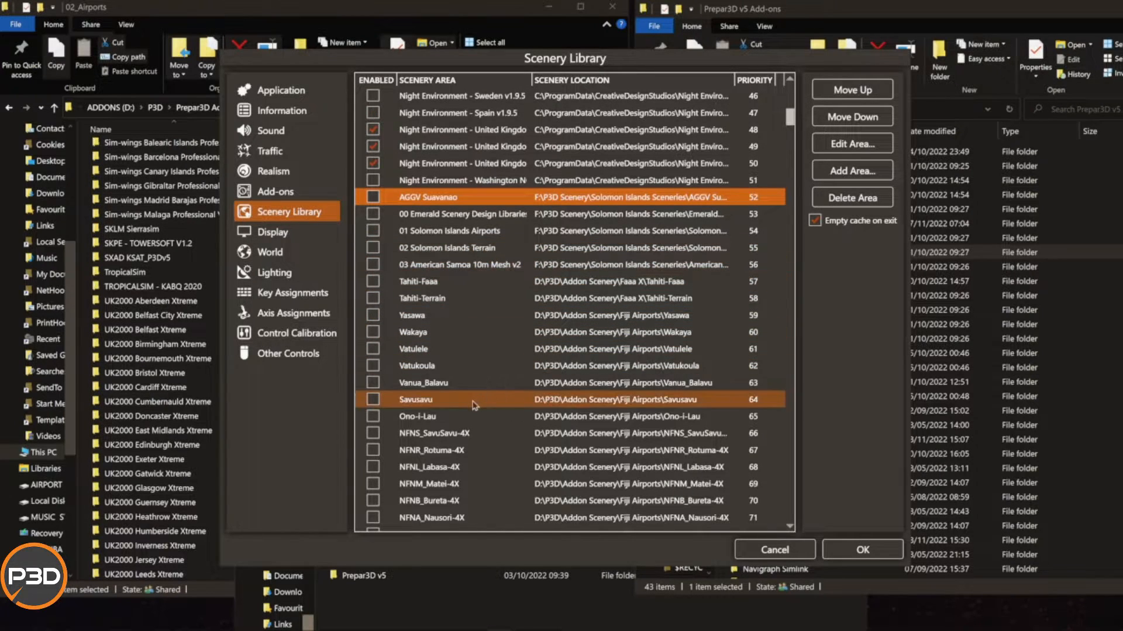
pyautogui.scroll(-4, 475, 404)
pyautogui.scroll(-5, 475, 404)
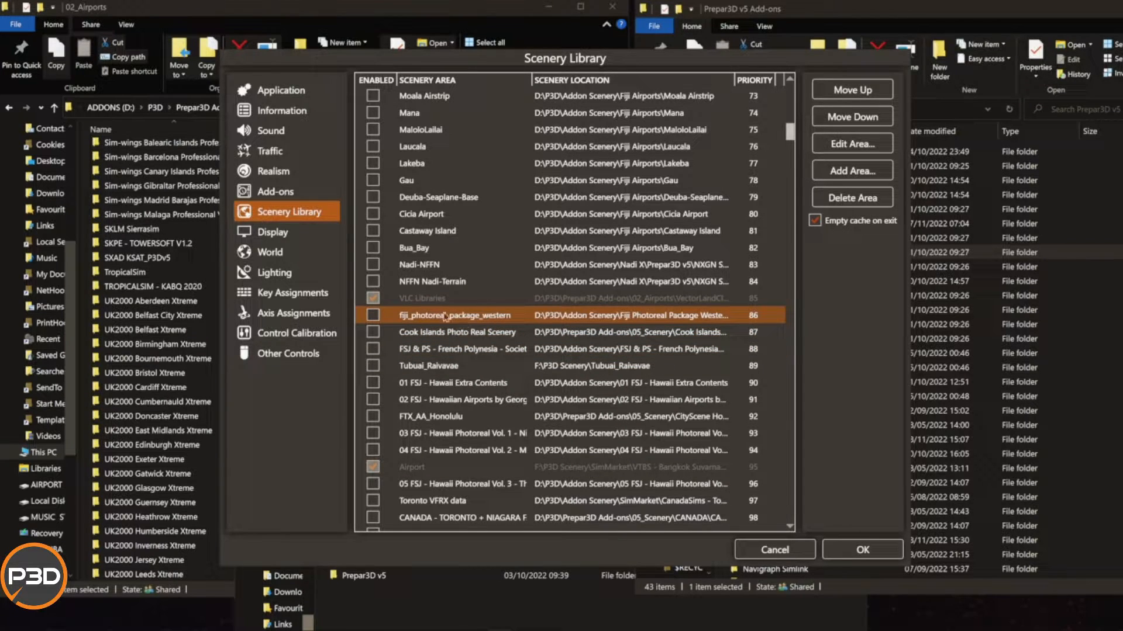
pyautogui.scroll(-5, 476, 386)
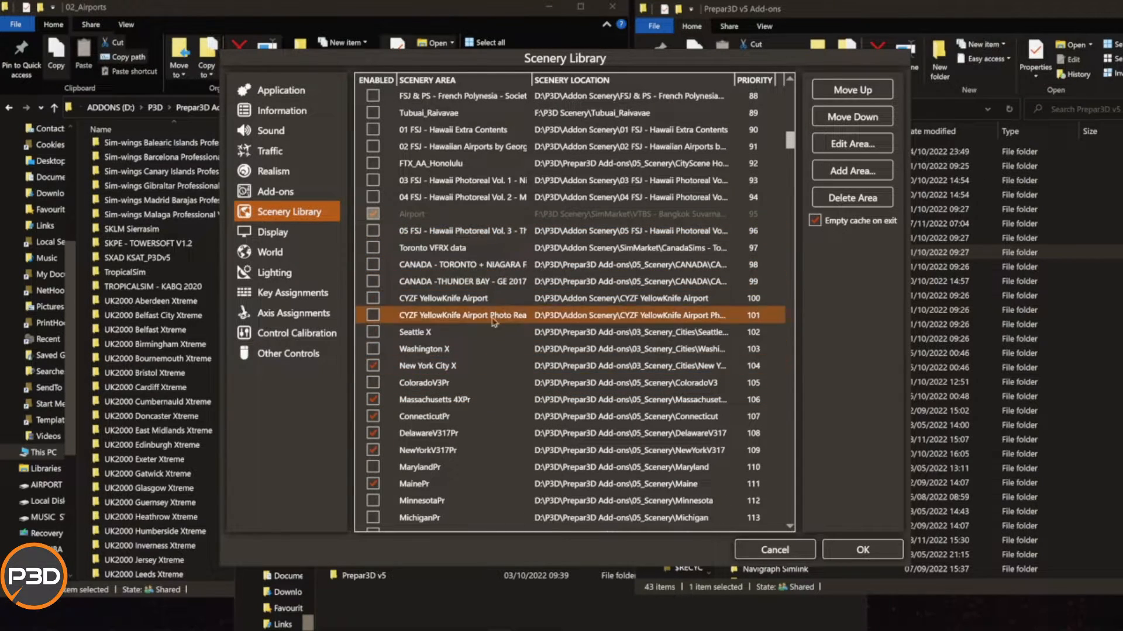
pyautogui.scroll(-20, 487, 345)
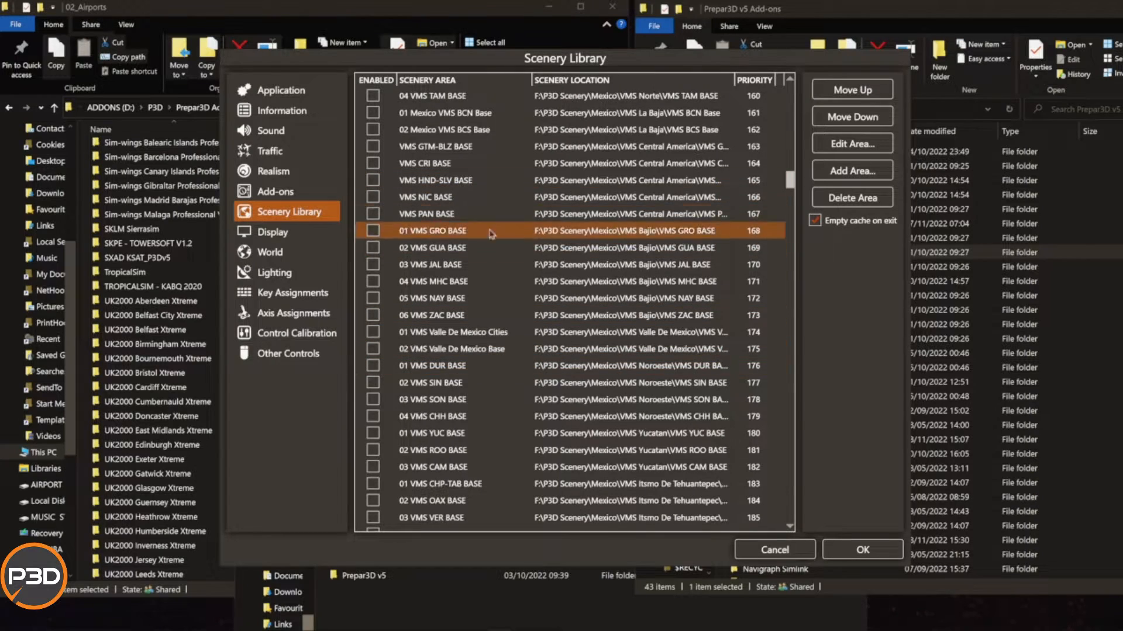
pyautogui.scroll(-17, 506, 392)
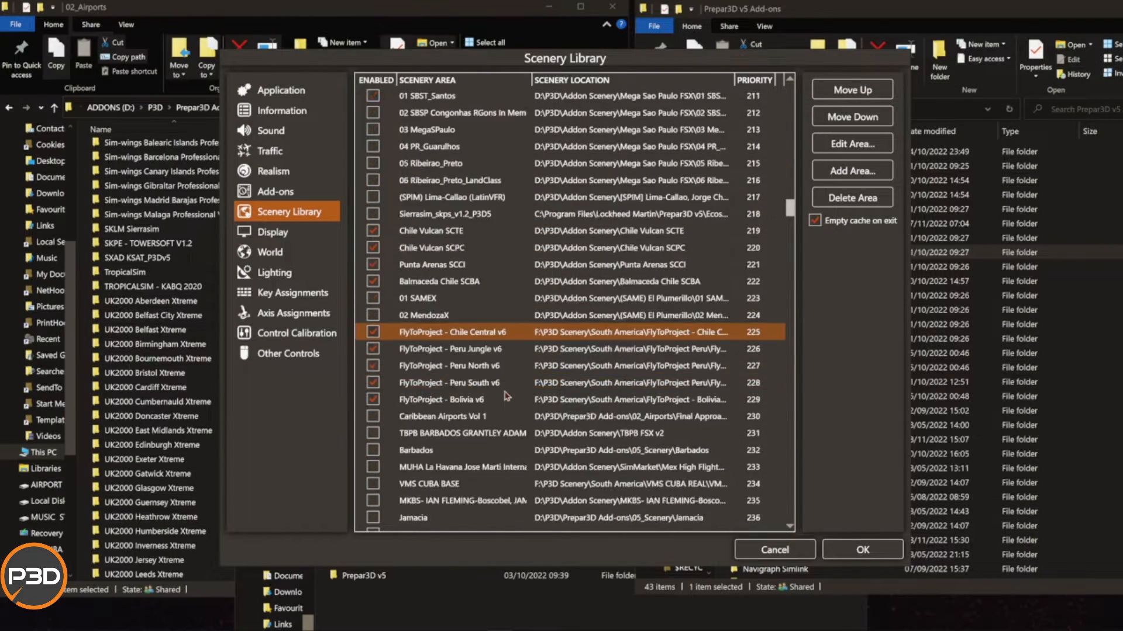
pyautogui.scroll(-3, 507, 395)
pyautogui.scroll(-15, 507, 396)
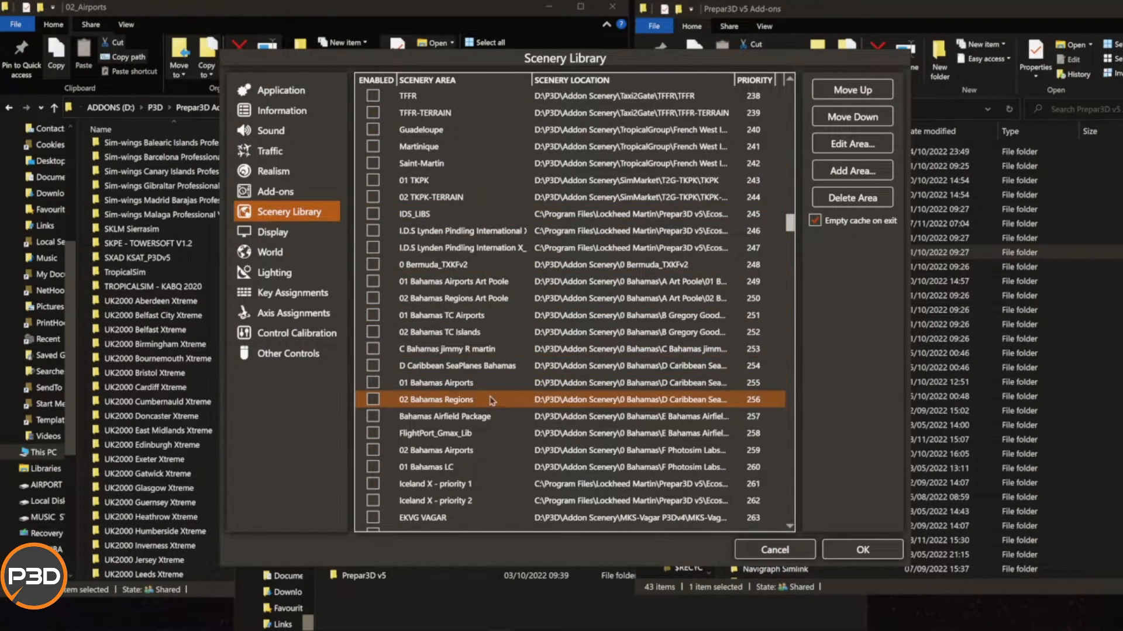
pyautogui.scroll(-10, 480, 326)
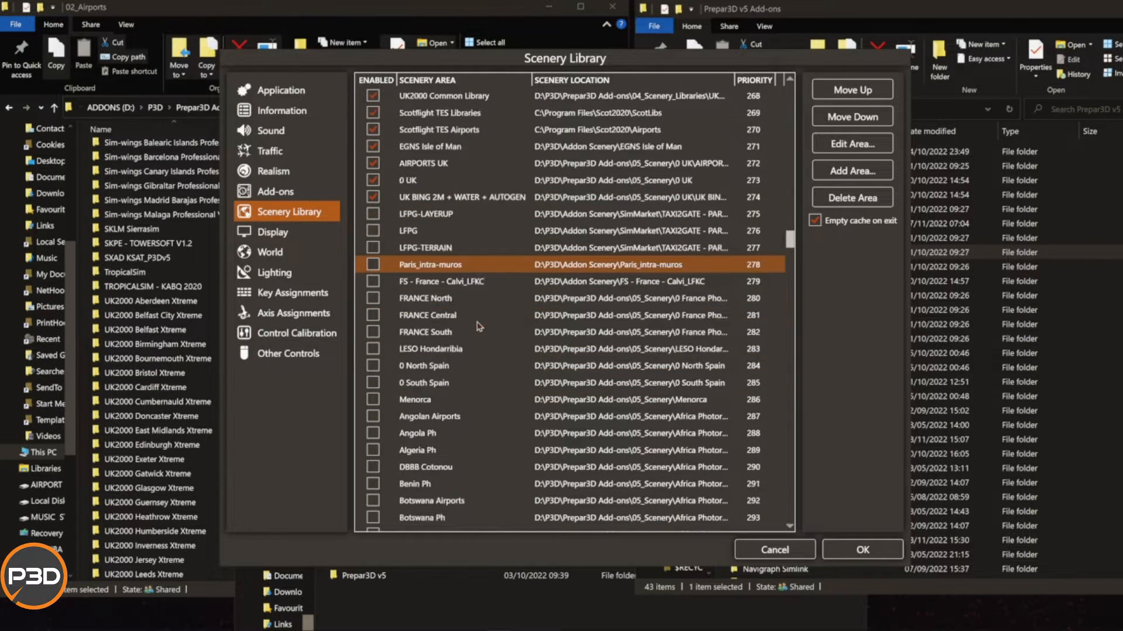
pyautogui.scroll(-20, 479, 327)
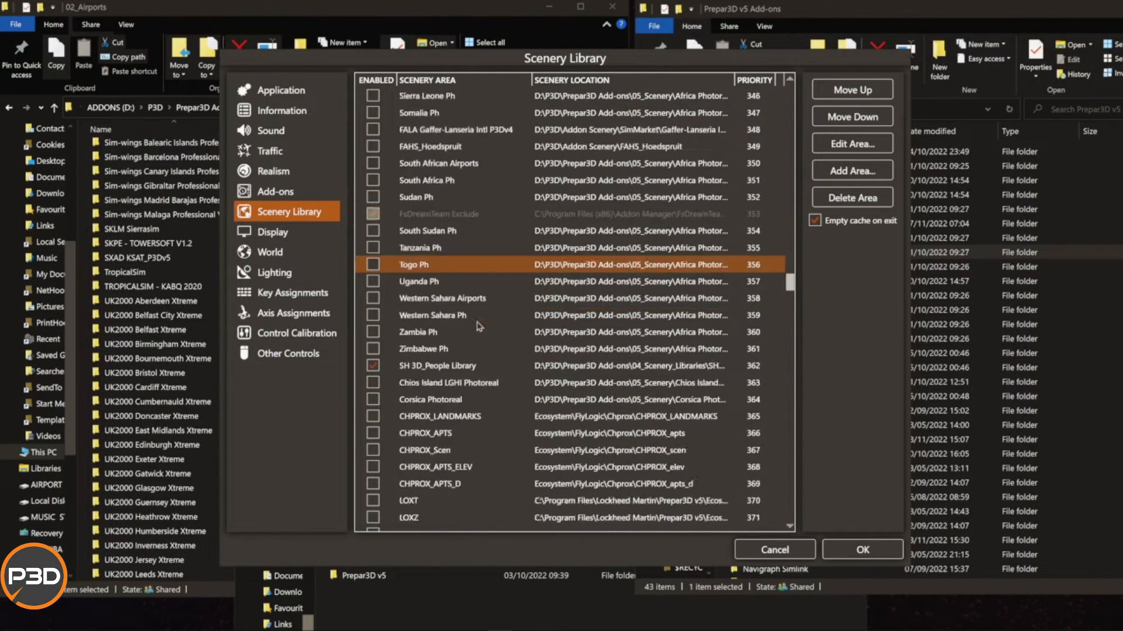
pyautogui.scroll(-20, 480, 327)
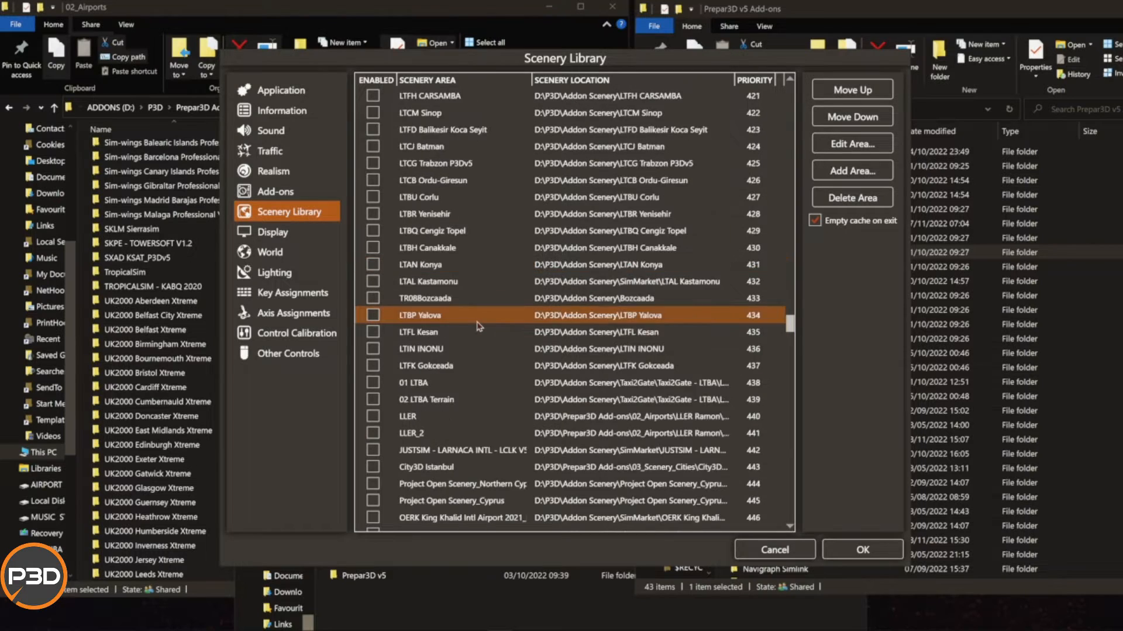
pyautogui.scroll(-15, 480, 327)
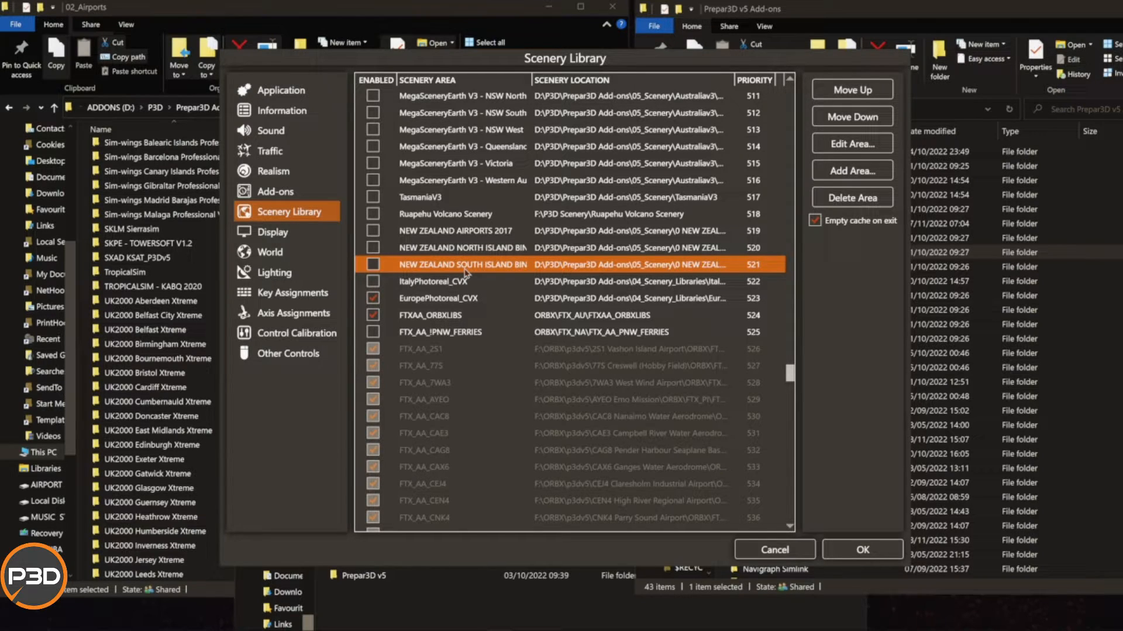
# Go back to the Bangkok entries and highlight Bangkok Landclass and City3D Bangkok to inspect their drive locations.
pyautogui.scroll(12, 497, 293)
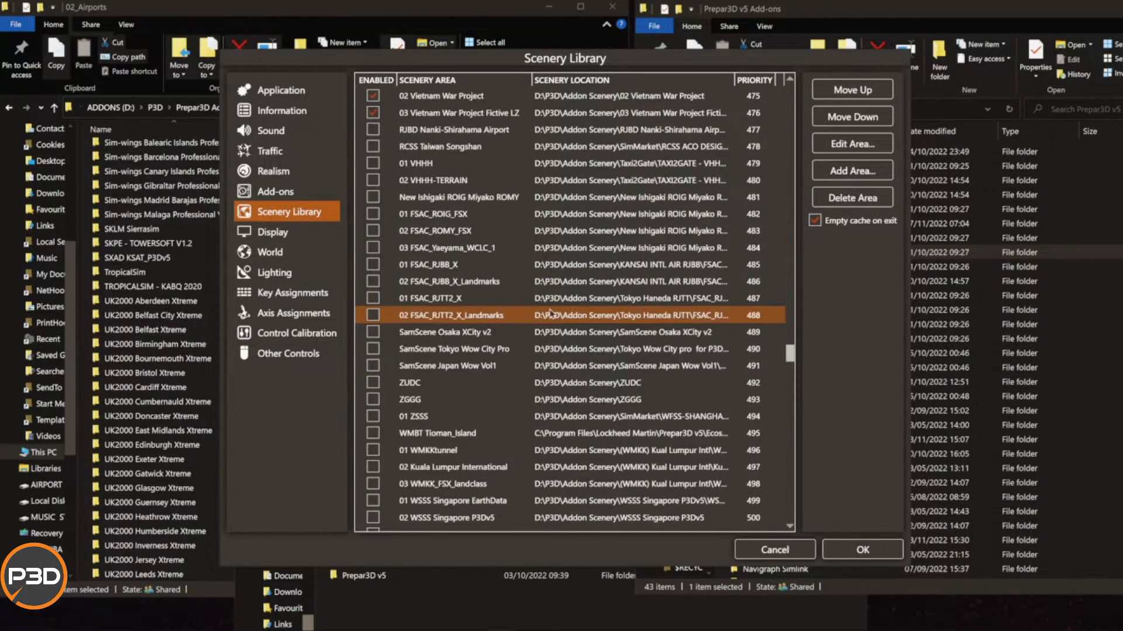
pyautogui.scroll(3, 550, 313)
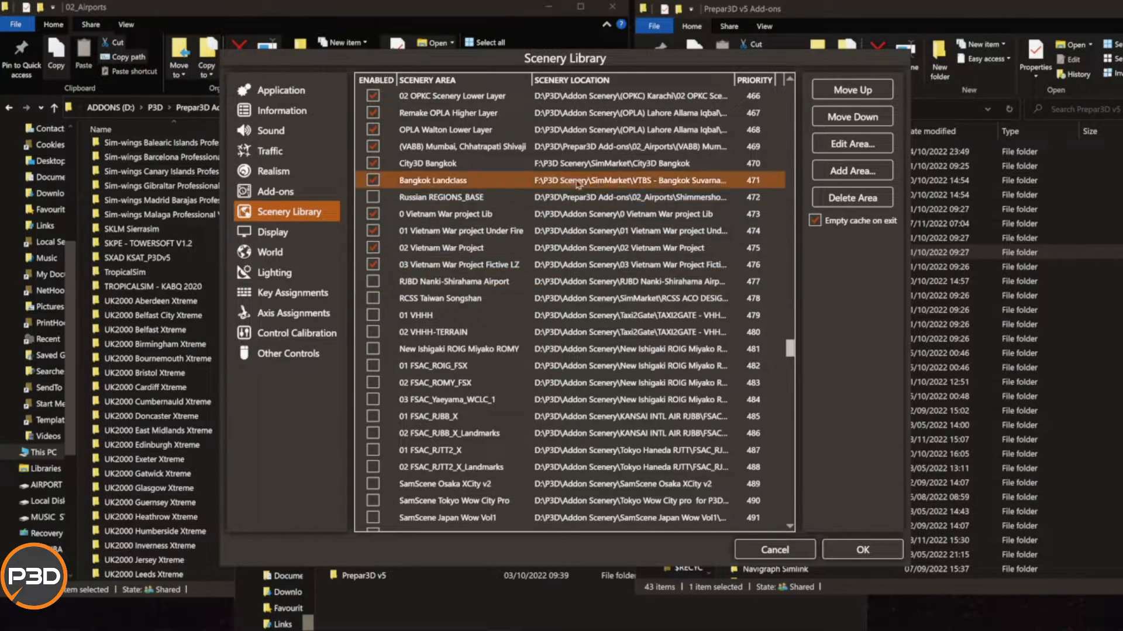
pyautogui.click(423, 186)
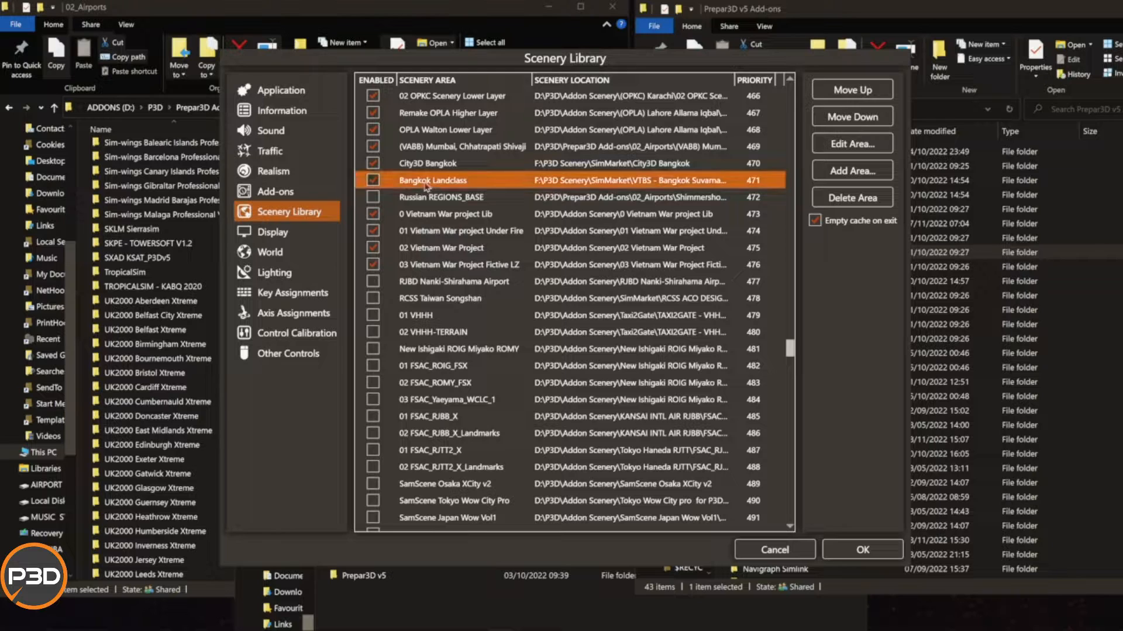
pyautogui.click(455, 169)
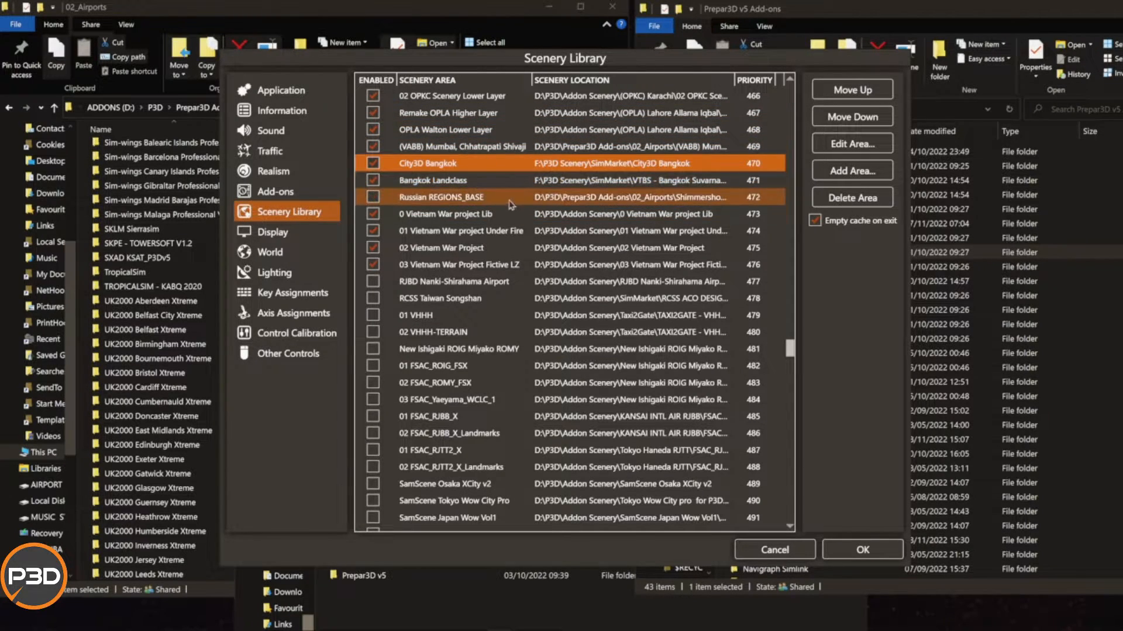
# Return to the highest-priority areas, select SimElite Solutions Time Zone Fixer, and leave the Scenery Library without saving.
pyautogui.scroll(2, 536, 366)
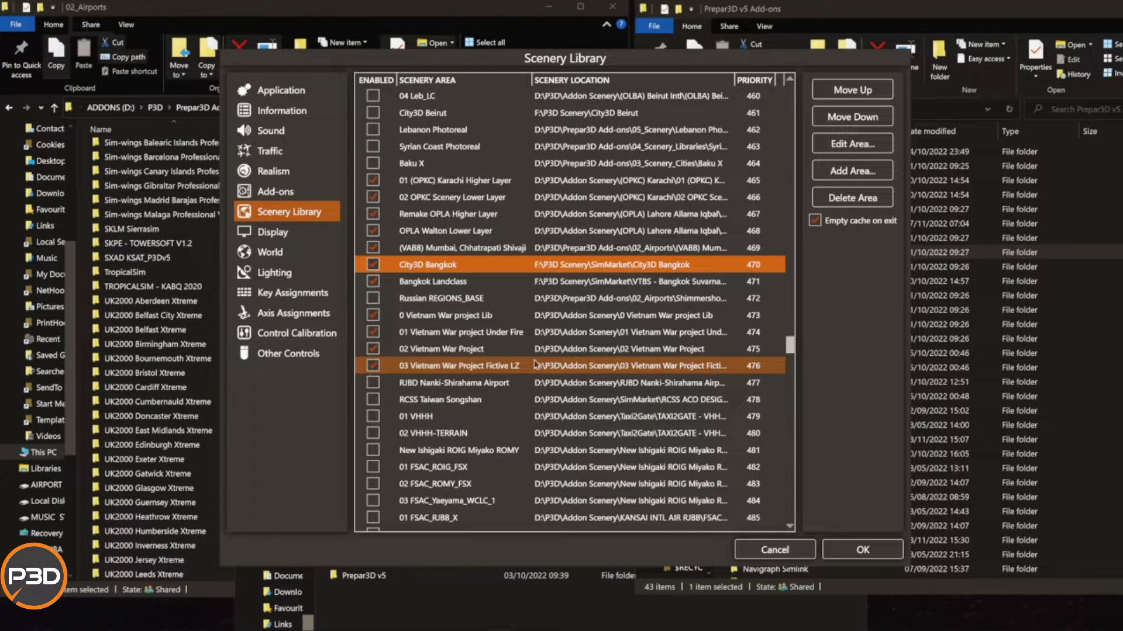
pyautogui.scroll(5, 536, 366)
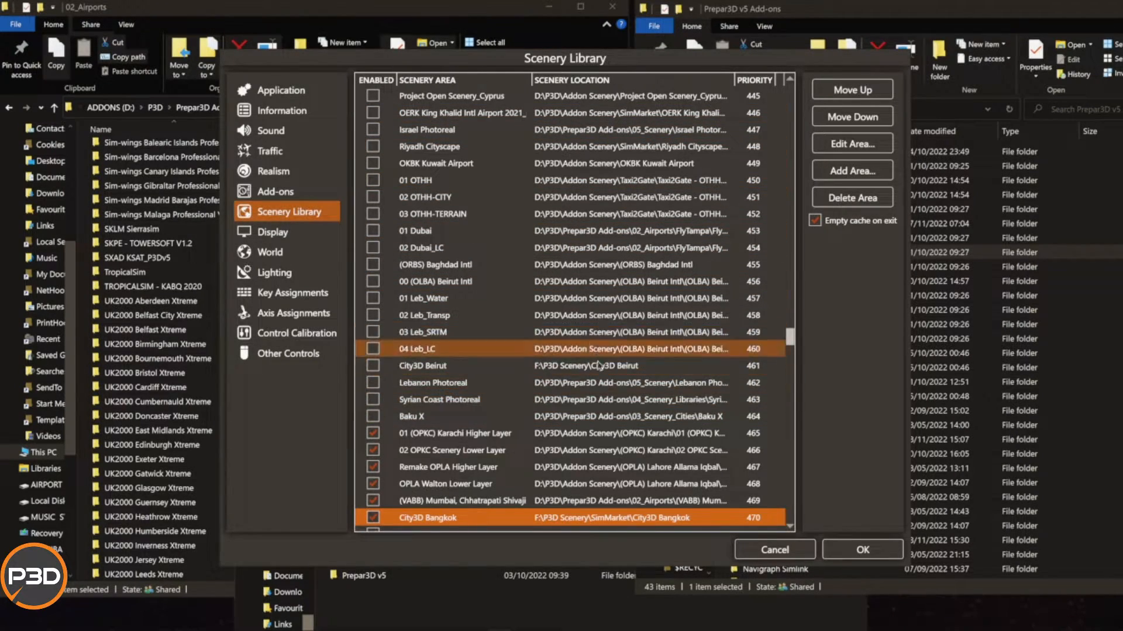
pyautogui.scroll(6, 599, 427)
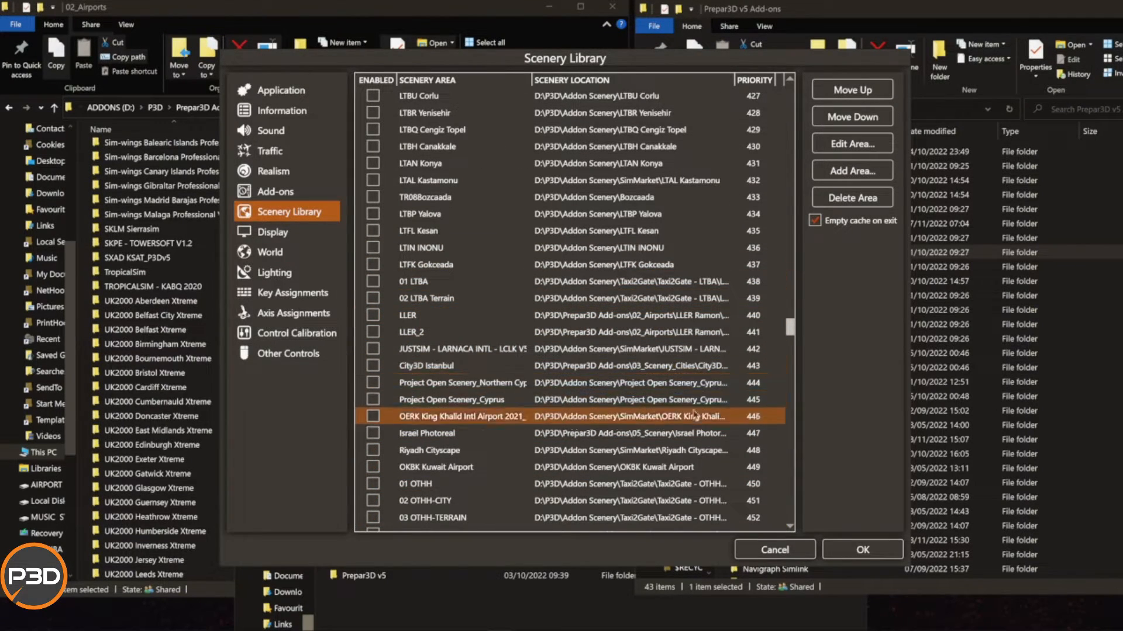
pyautogui.scroll(6, 694, 413)
pyautogui.moveTo(790, 321); pyautogui.dragTo(790, 89)
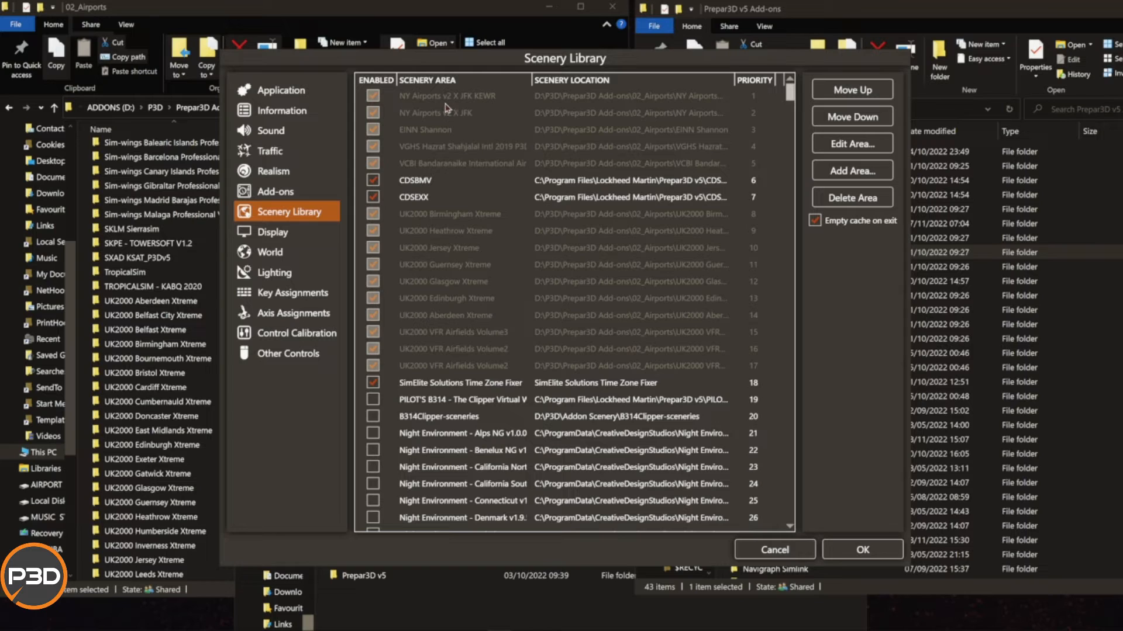
pyautogui.click(437, 383)
pyautogui.click(770, 550)
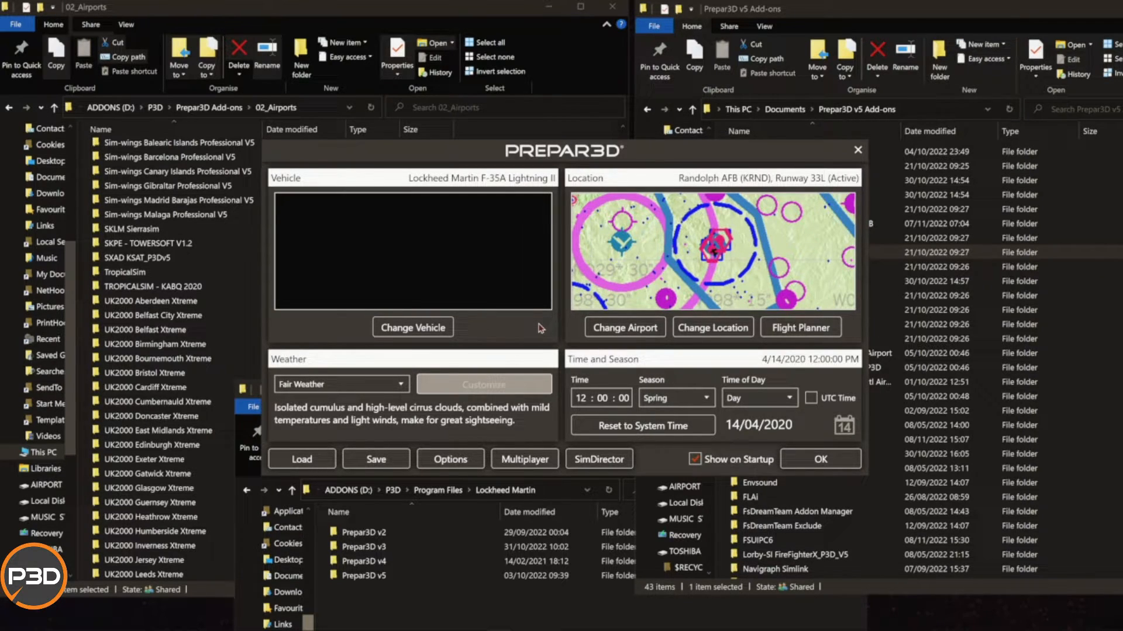
# Move the 02_Airports window aside to uncover the desktop, and open the ADAMS HANGAR folder from its shortcut.
pyautogui.moveTo(338, 9); pyautogui.dragTo(442, 29)
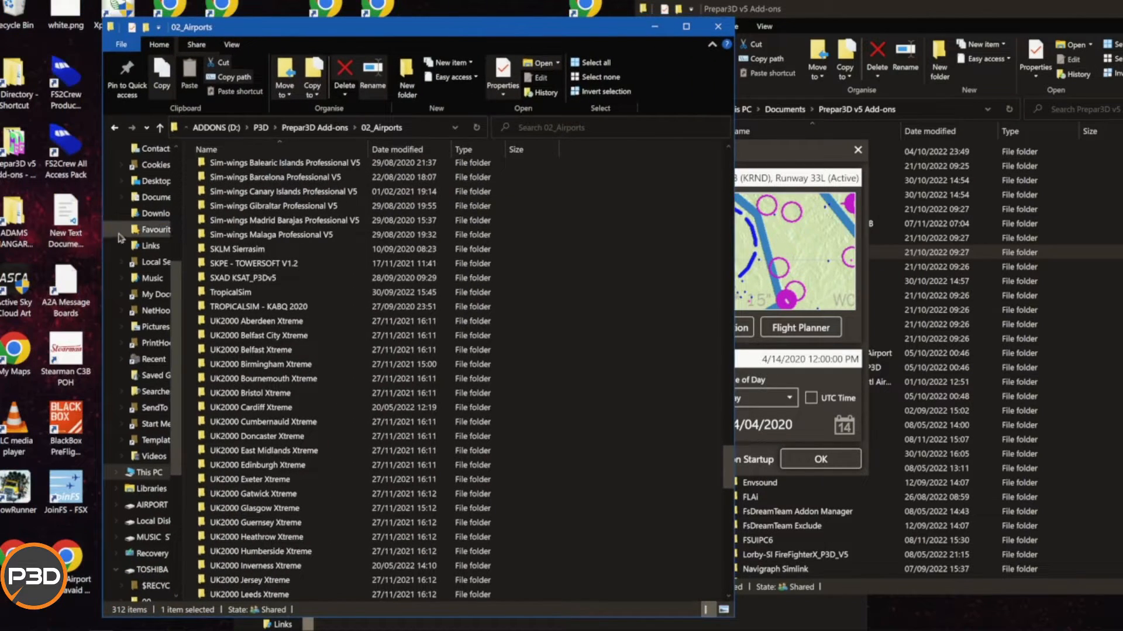
pyautogui.doubleClick(22, 217)
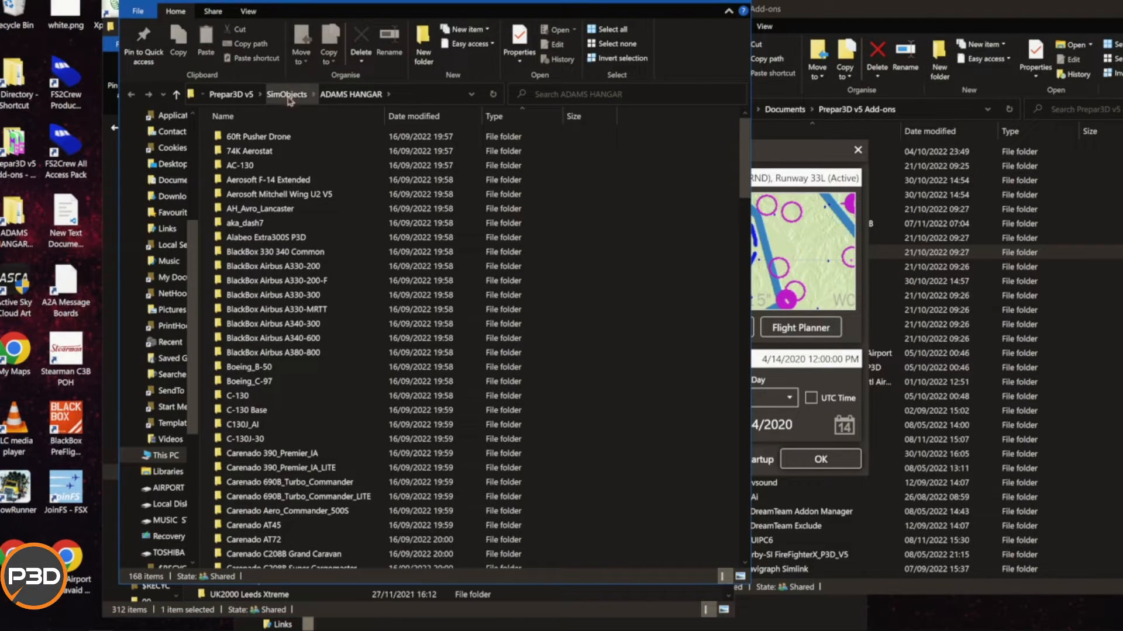
# Look through the Airplanes folder in SimObjects and return to the ADAMS HANGAR folder to compare their aircraft folders.
pyautogui.doubleClick(268, 152)
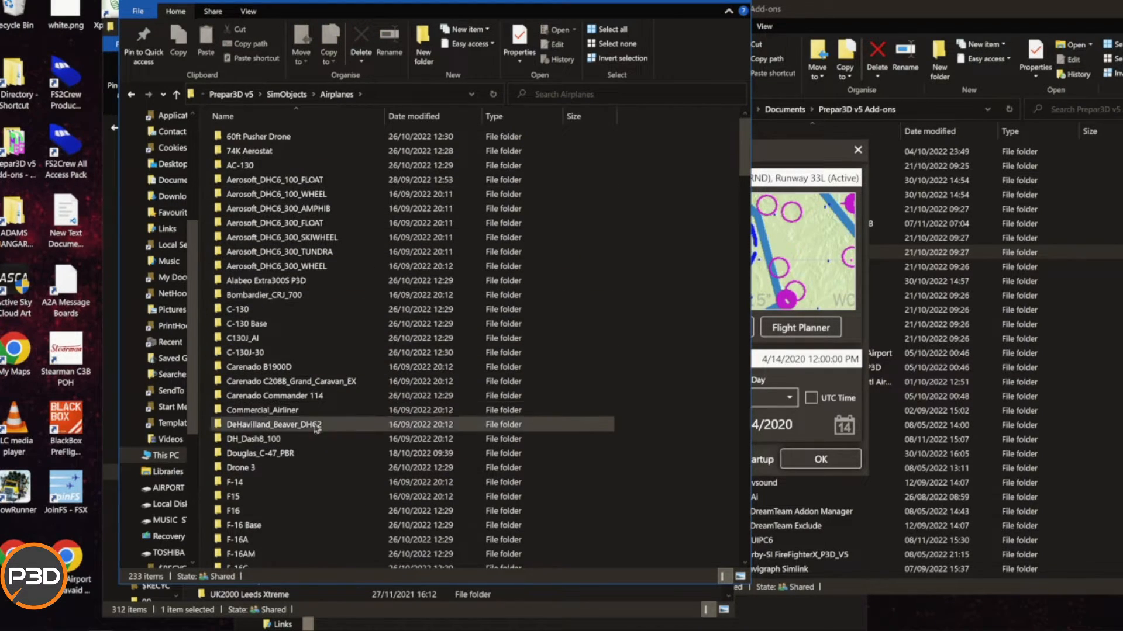
pyautogui.scroll(-3, 487, 462)
pyautogui.scroll(3, 487, 462)
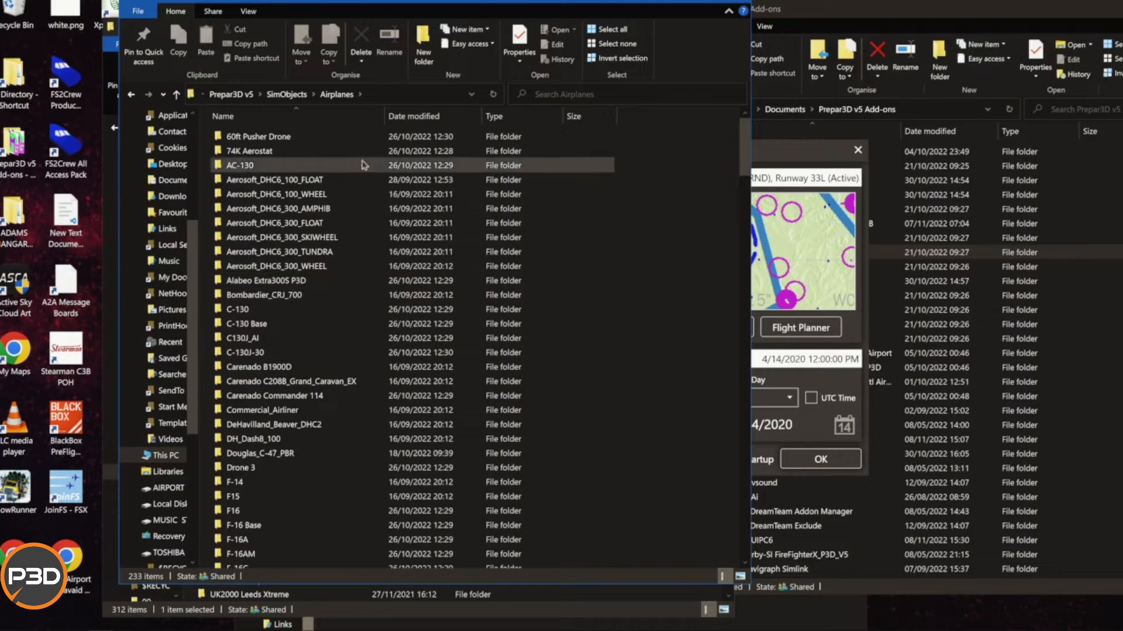
pyautogui.click(285, 94)
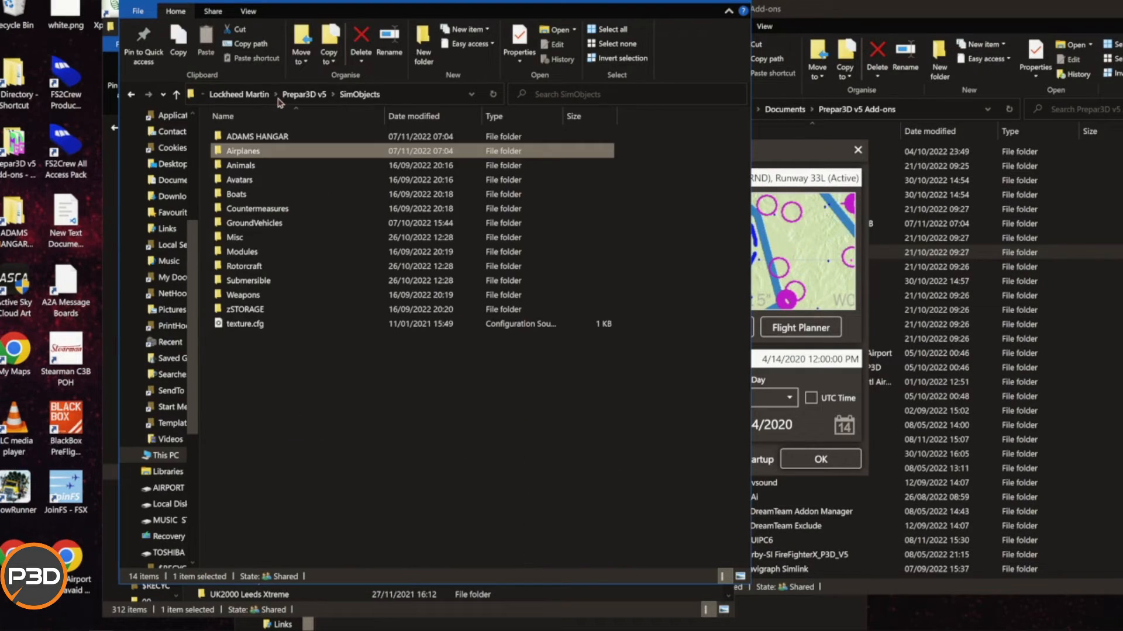
pyautogui.click(245, 140)
pyautogui.doubleClick(246, 141)
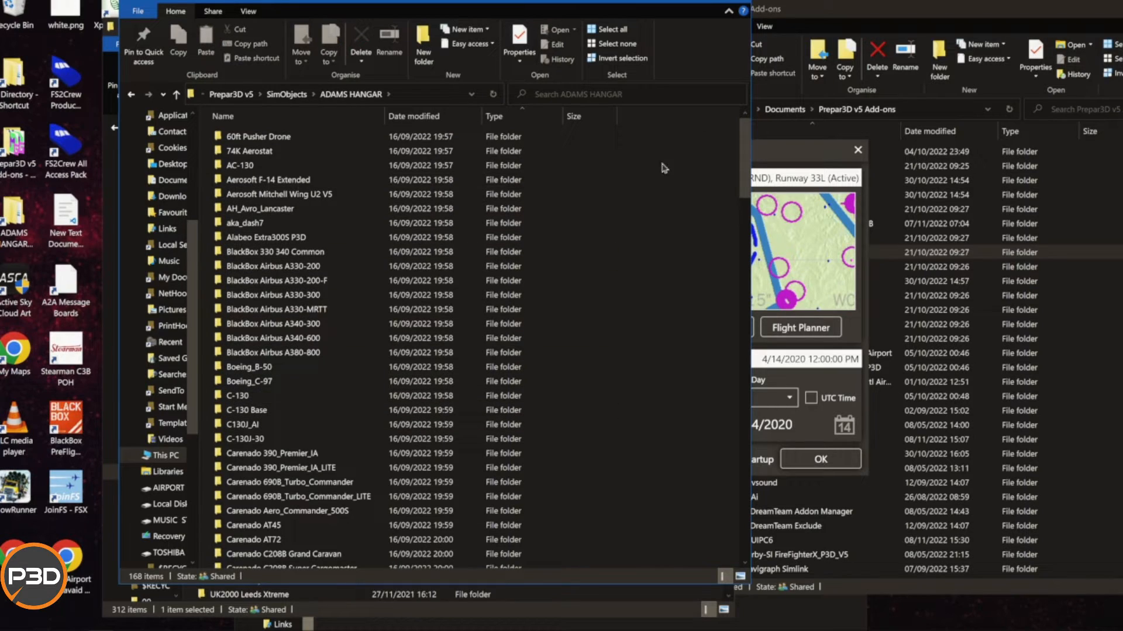
pyautogui.moveTo(741, 145)
pyautogui.mouseDown()
pyautogui.moveTo(741, 503)
pyautogui.moveTo(727, 280)
pyautogui.moveTo(744, 137)
pyautogui.mouseUp()
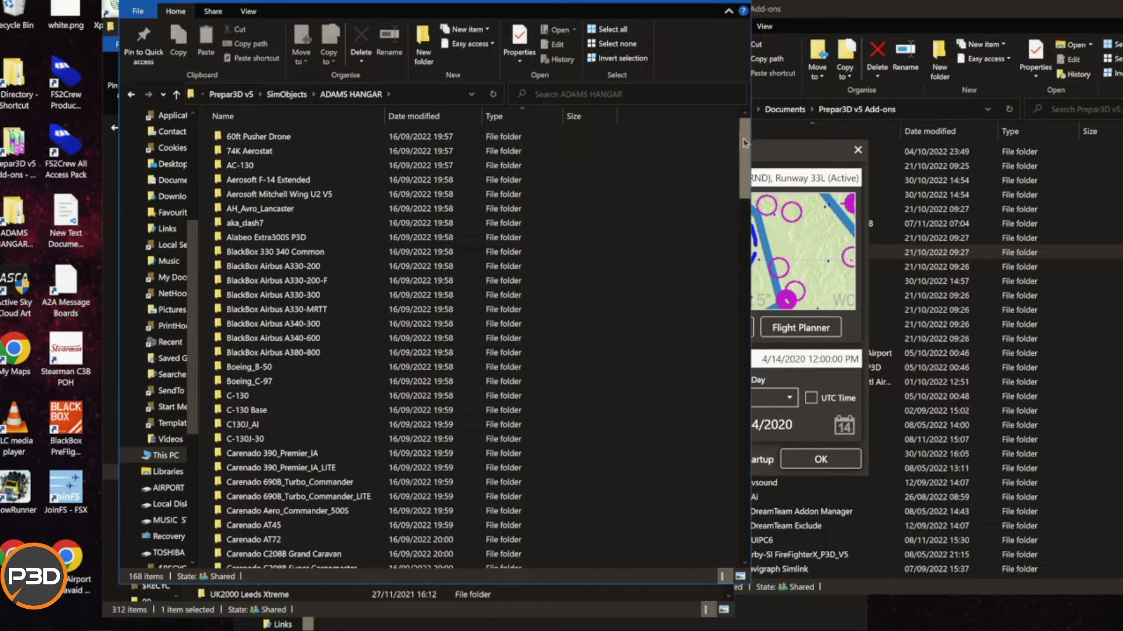
# Browse the Prepar3D vehicle list from its beginning, leave it without changing the aircraft, and close the ADAMS HANGAR window.
pyautogui.click(790, 143)
pyautogui.click(393, 328)
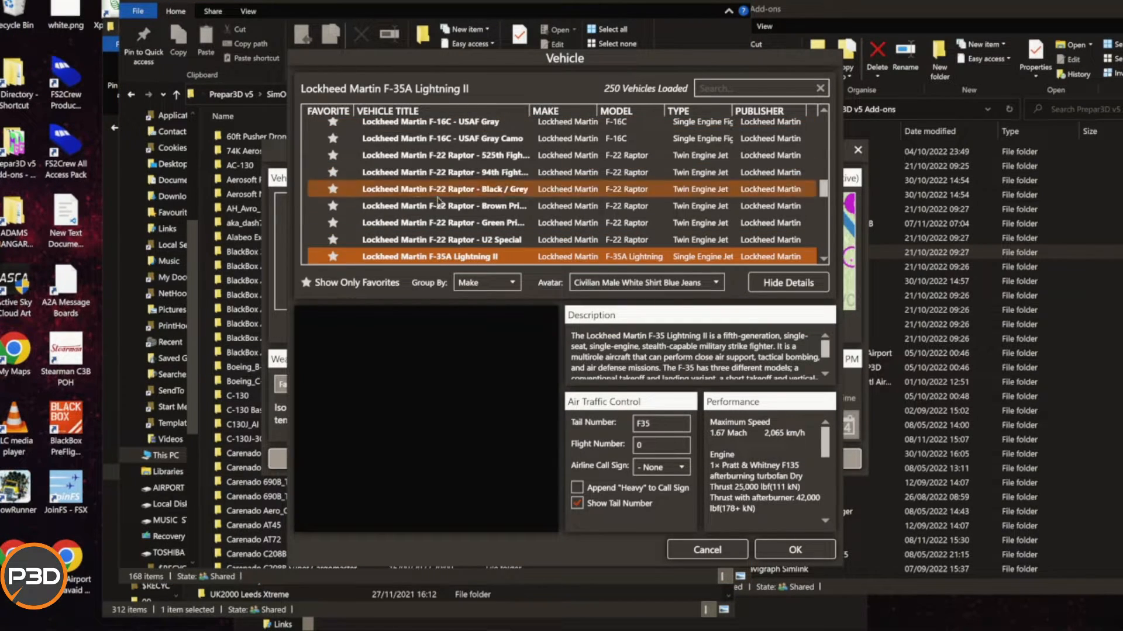
pyautogui.moveTo(825, 199); pyautogui.dragTo(839, 130)
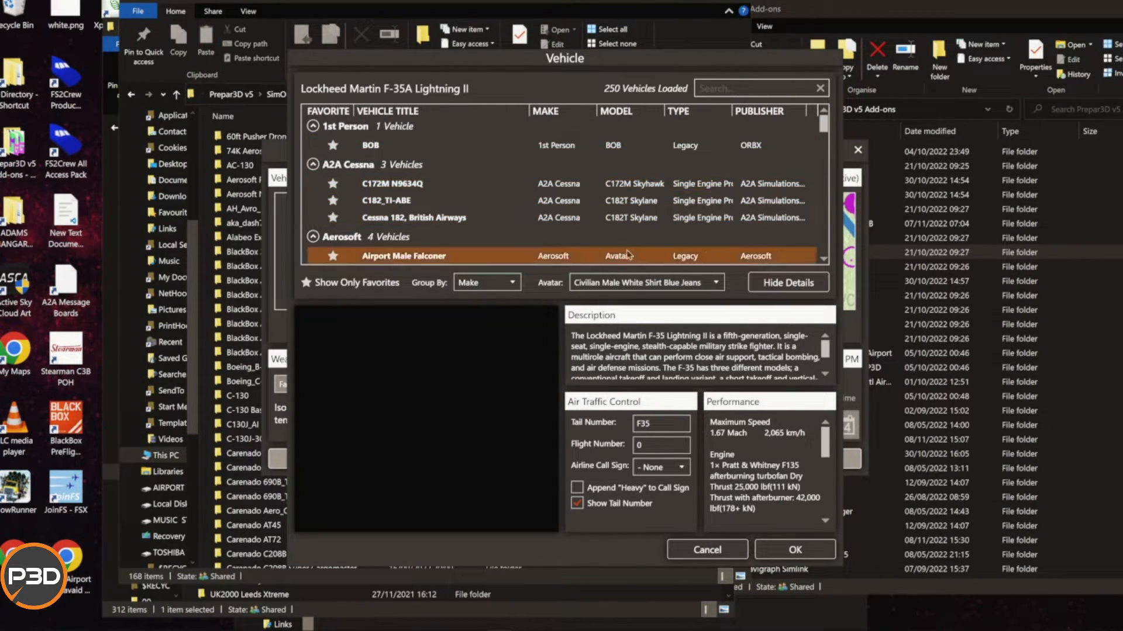
pyautogui.click(707, 550)
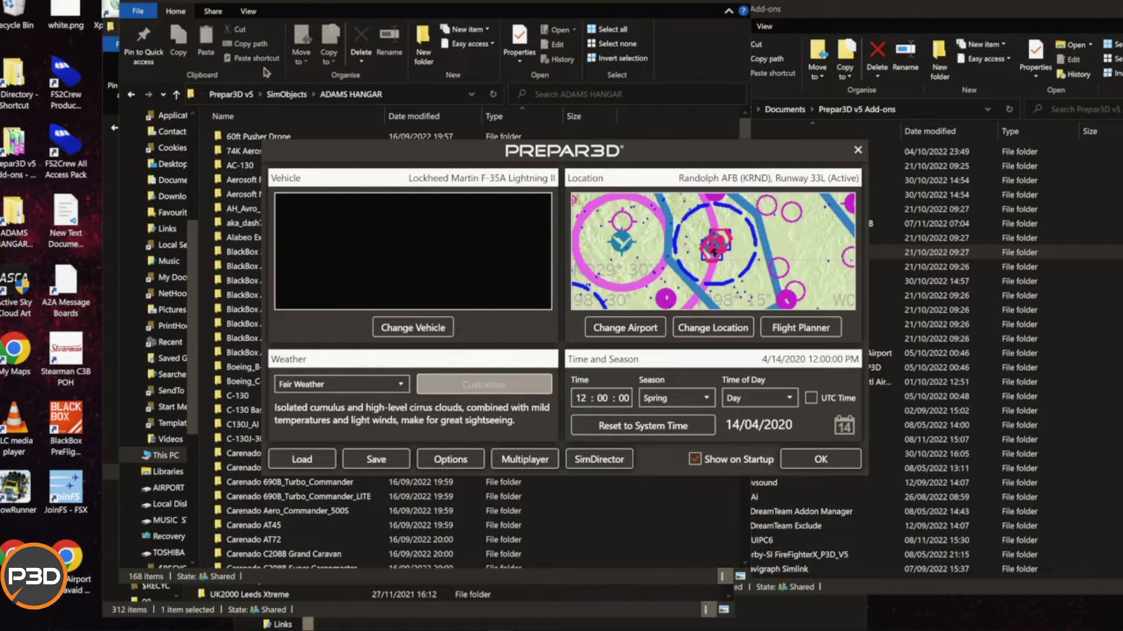
pyautogui.click(707, 7)
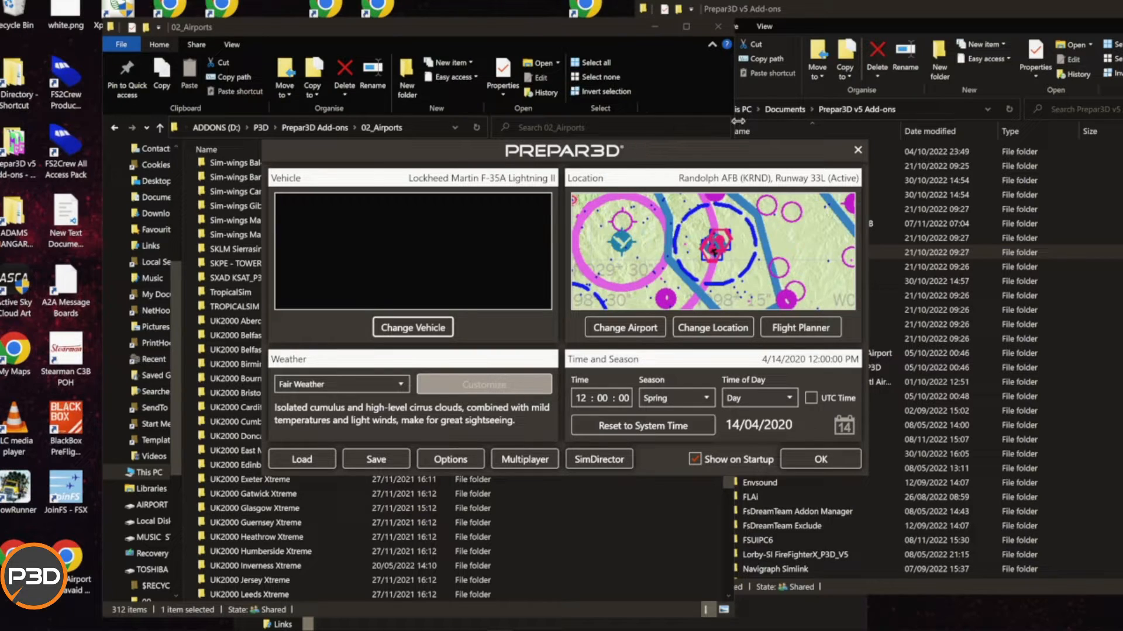
# Open add-on.xml from the 2_UK2000 Glasgow Xtreme folder and highlight its scenery path on the D drive.
pyautogui.click(887, 20)
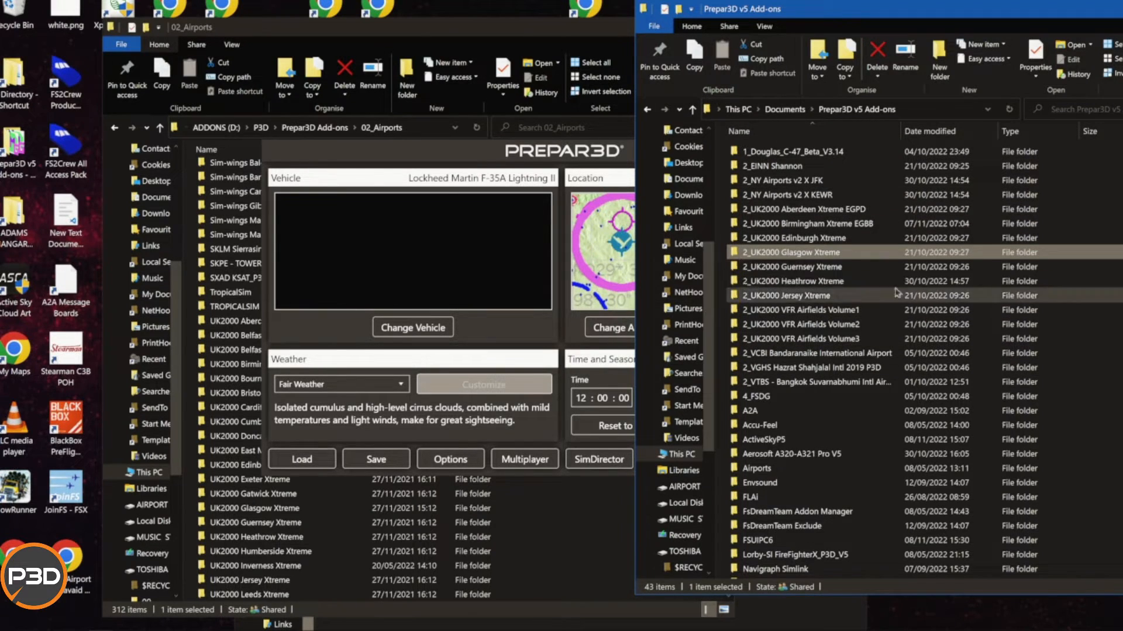
pyautogui.doubleClick(800, 253)
pyautogui.doubleClick(793, 162)
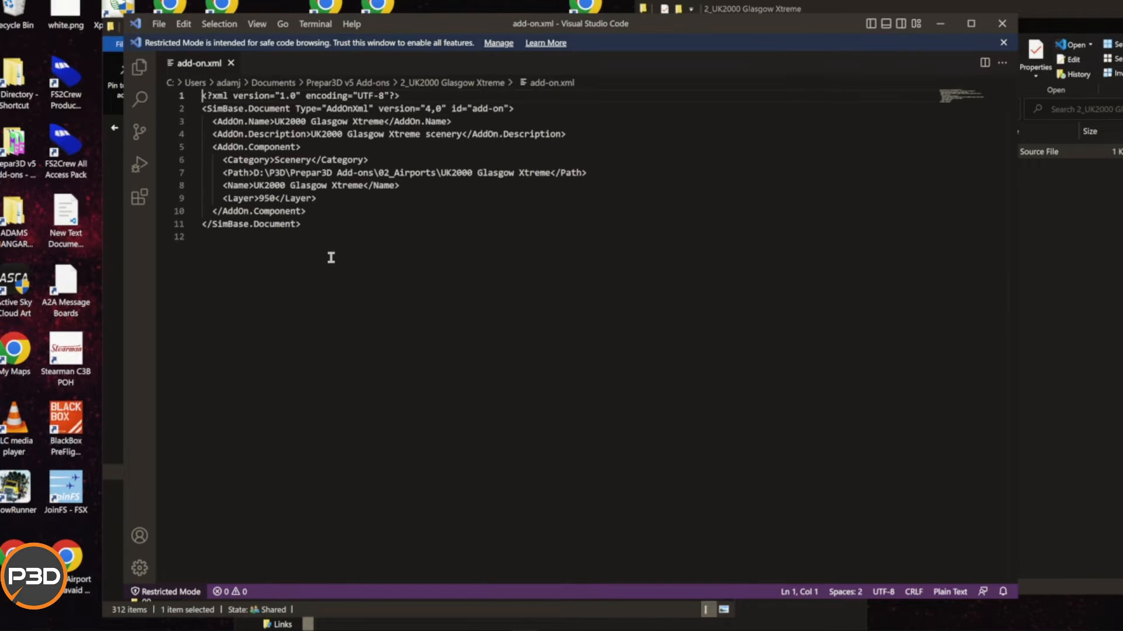
pyautogui.moveTo(253, 173); pyautogui.dragTo(551, 173)
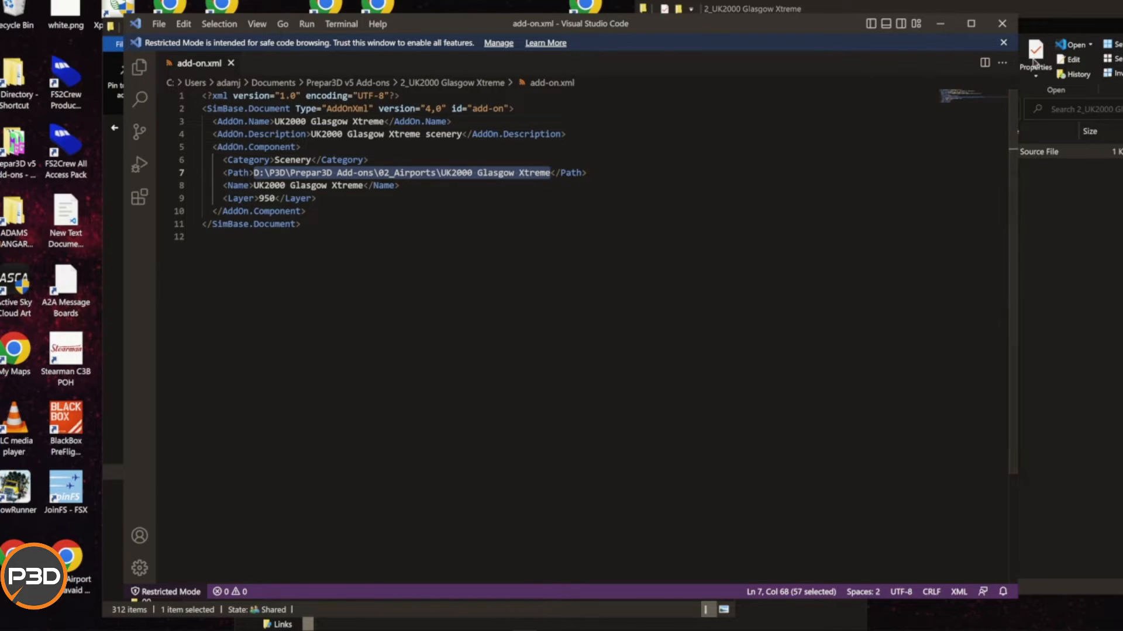
# Close add-on.xml, shift the folder window slightly down, and return to the Prepar3D v5 Add-ons folder.
pyautogui.click(1001, 24)
pyautogui.moveTo(1015, 15); pyautogui.dragTo(1022, 41)
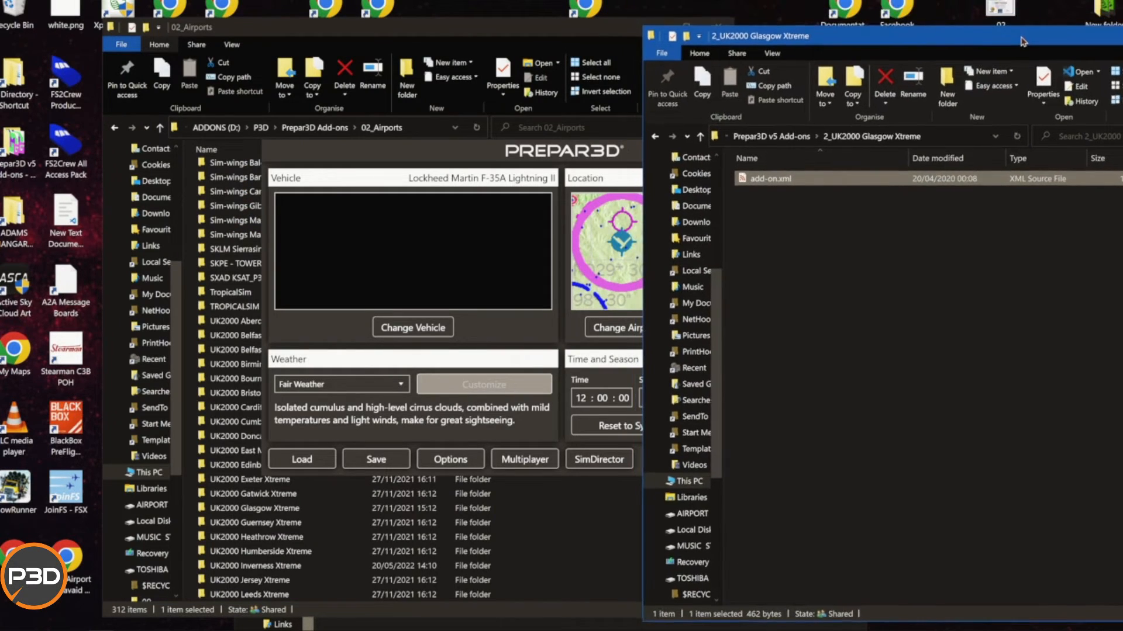
pyautogui.click(773, 137)
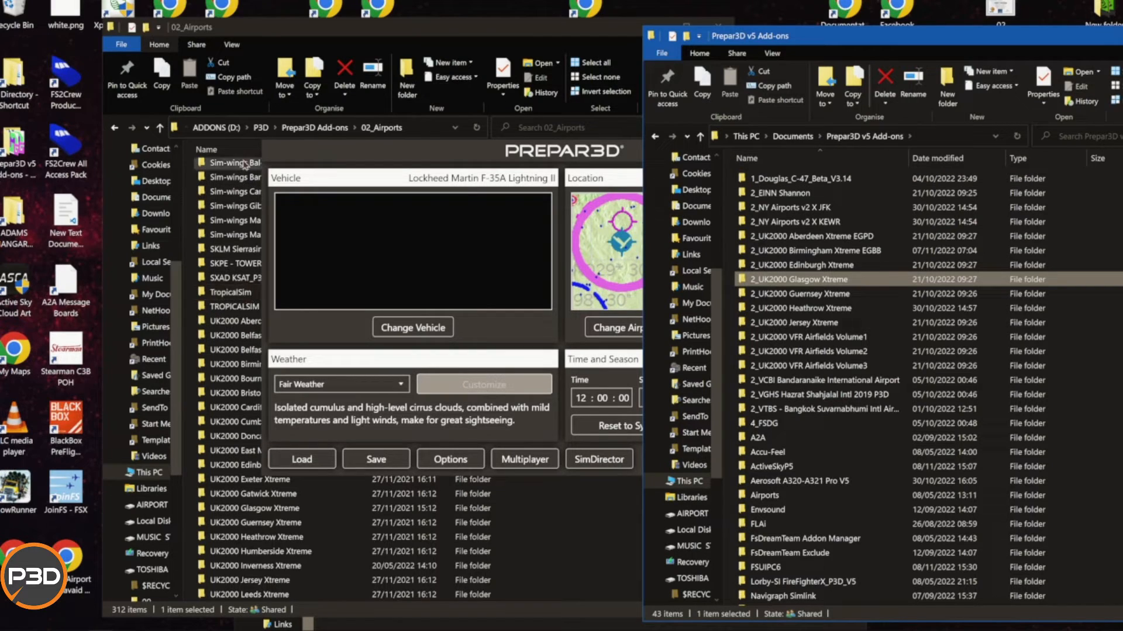
# Bring the Prepar3D scenario window forward and close the 02_Airports and Prepar3D v5 Add-ons folder windows.
pyautogui.click(344, 156)
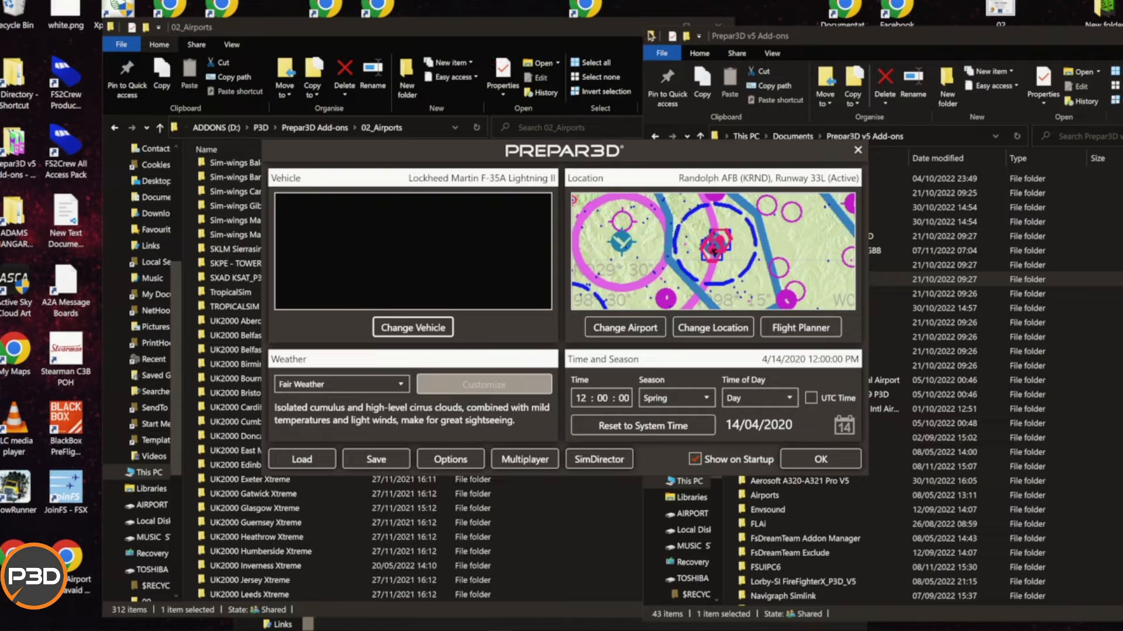
pyautogui.click(719, 25)
pyautogui.moveTo(809, 40); pyautogui.dragTo(462, 46)
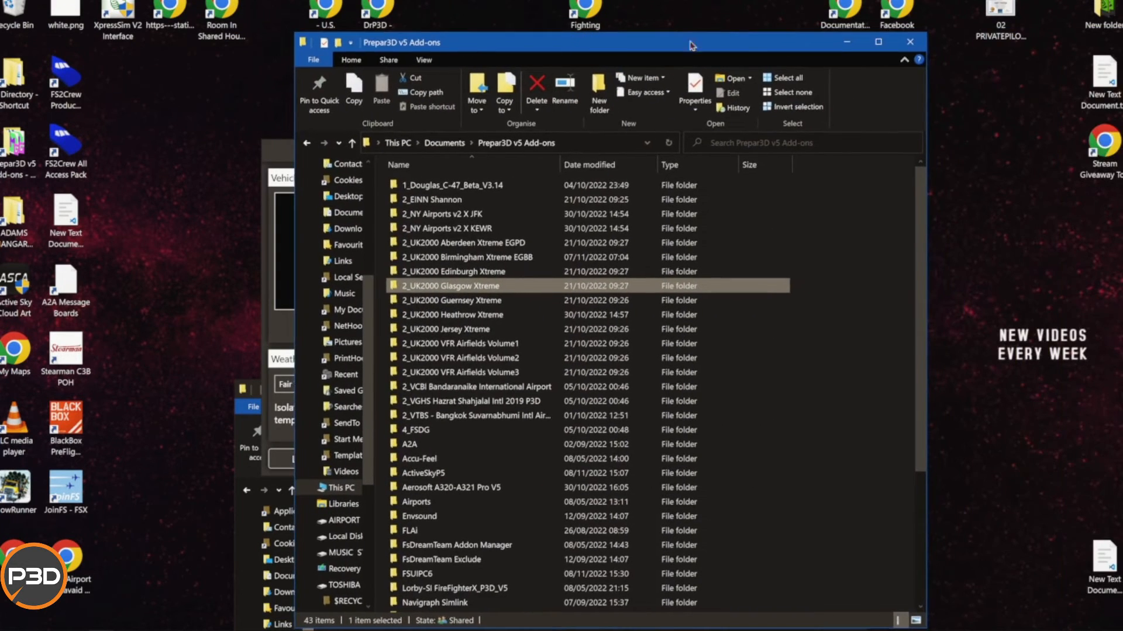
pyautogui.click(910, 42)
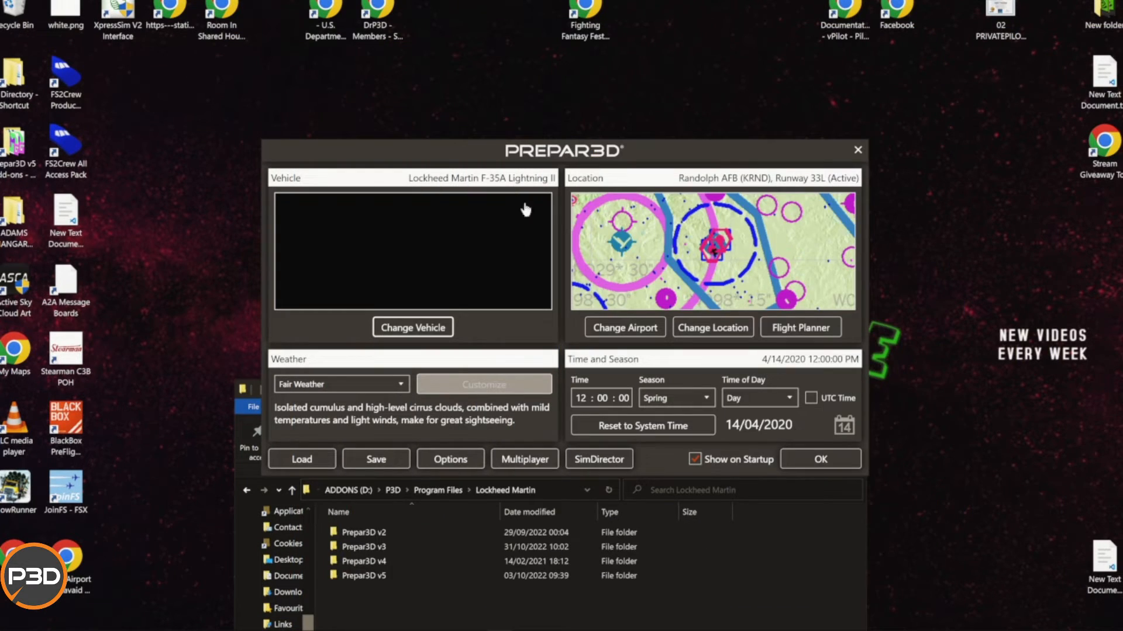
# Raise the Lockheed Martin folder window, use it to inspect the computer's drives and free space, and close it.
pyautogui.click(816, 539)
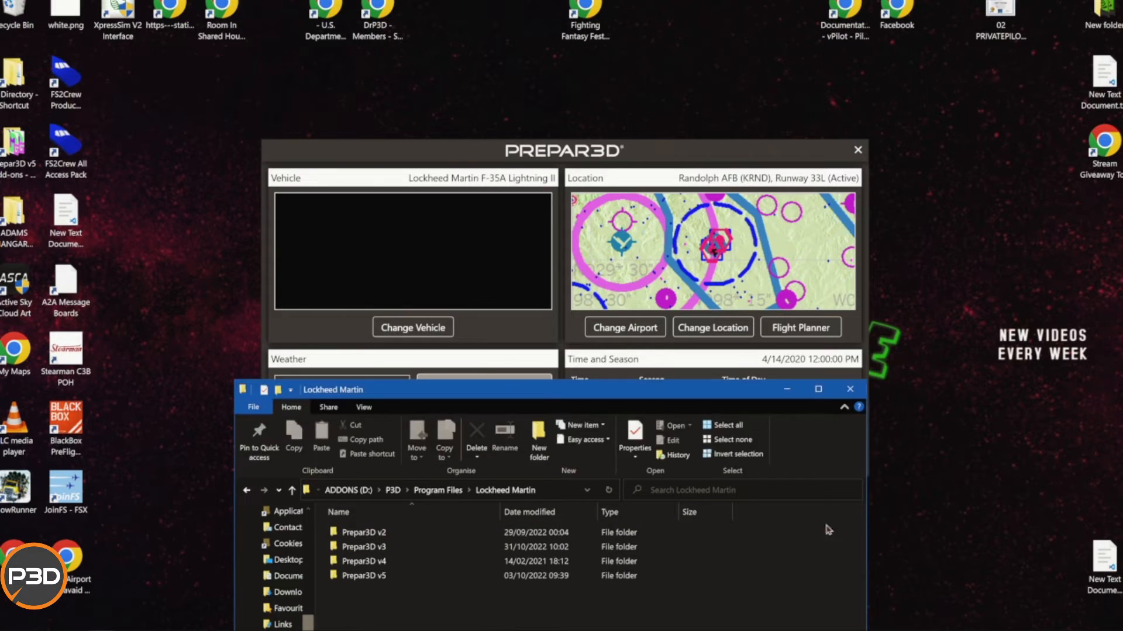
pyautogui.moveTo(349, 394); pyautogui.dragTo(383, 155)
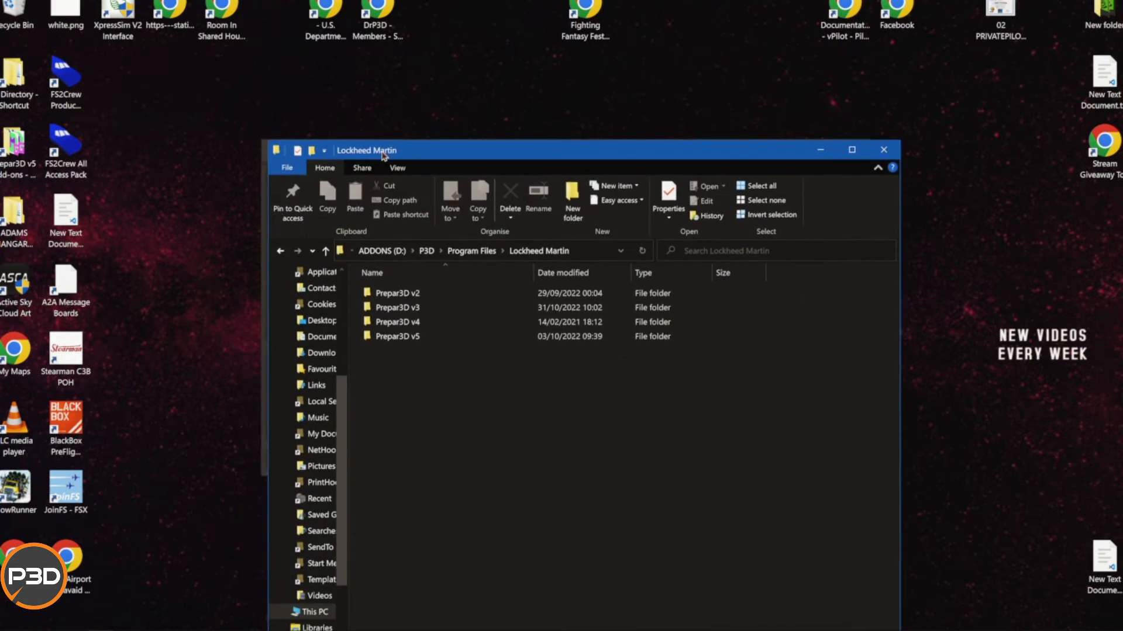
pyautogui.click(315, 612)
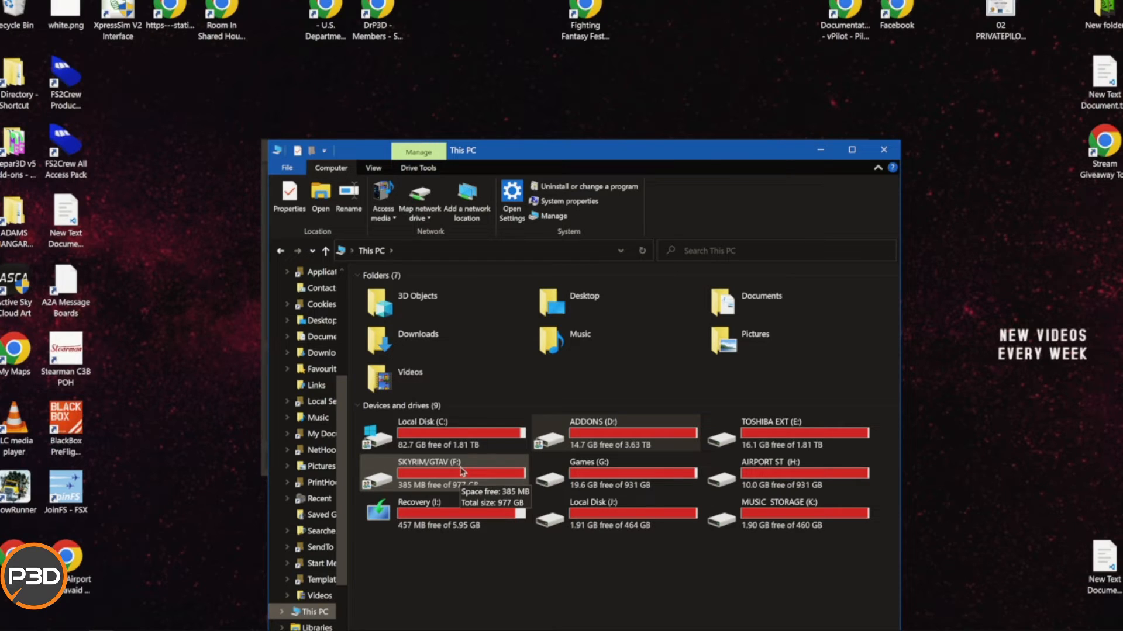
pyautogui.click(891, 151)
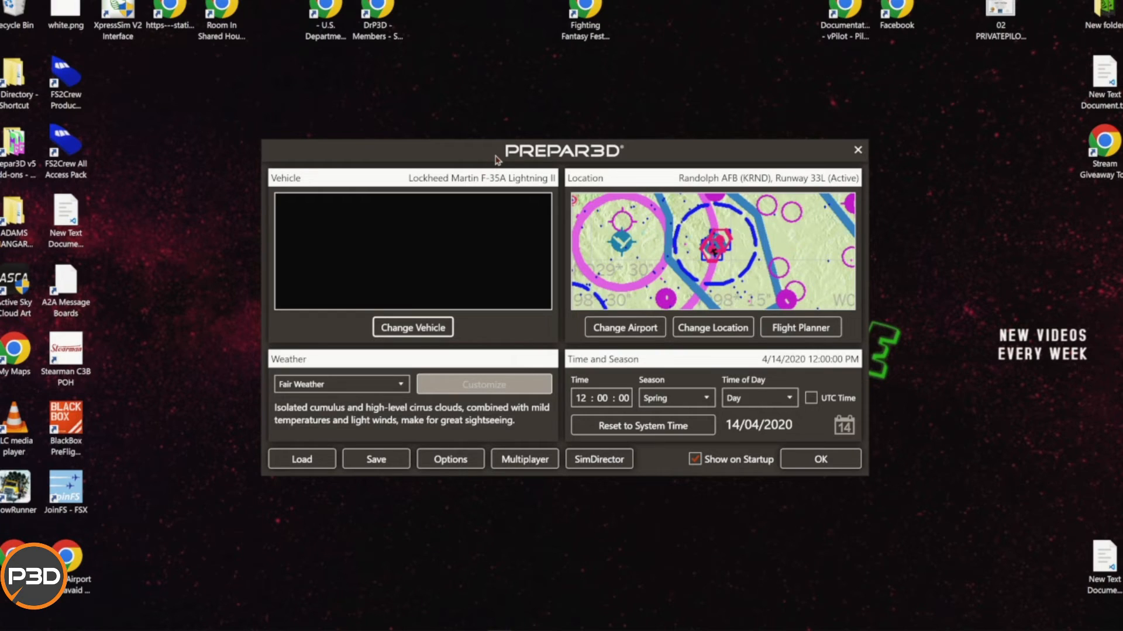